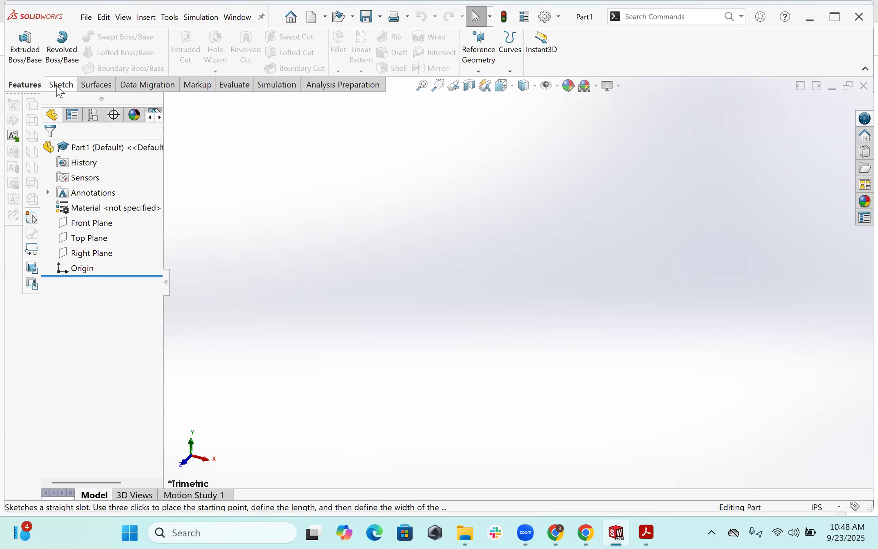
Display the sketch tools and hide the Surfaces and Data Migration tabs from the CommandManager.
left_click(57, 87)
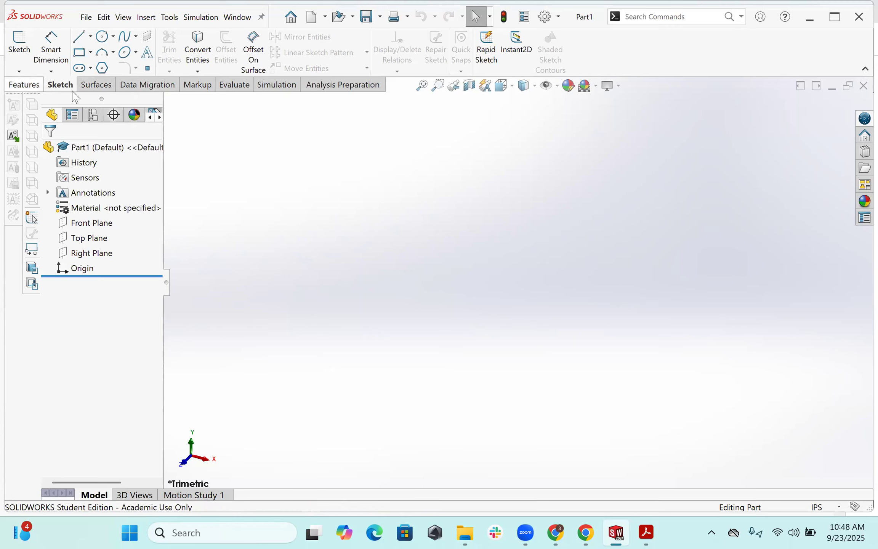
right_click(380, 89)
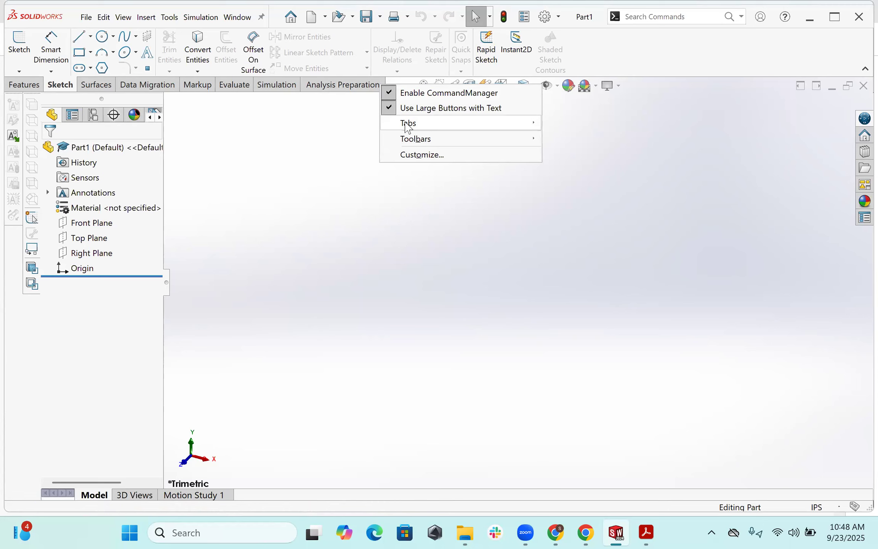
mouse_move(406, 126)
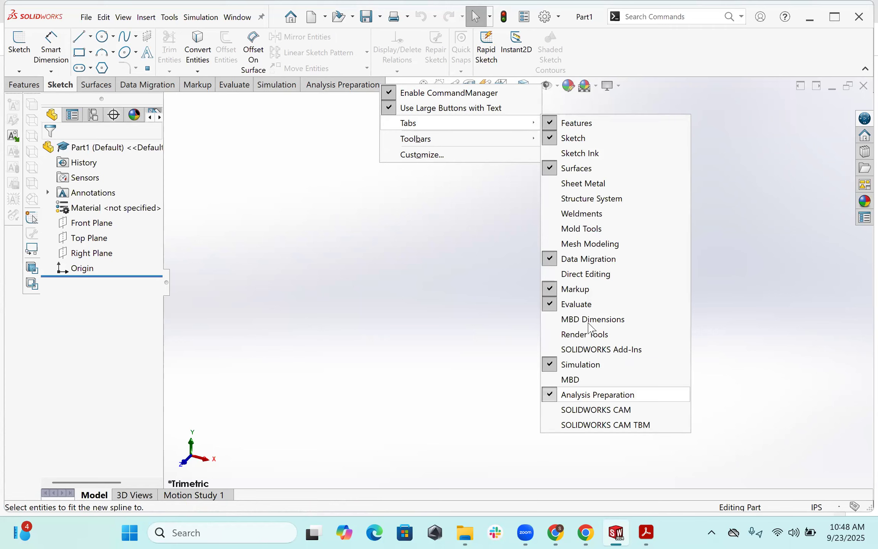
left_click(550, 168)
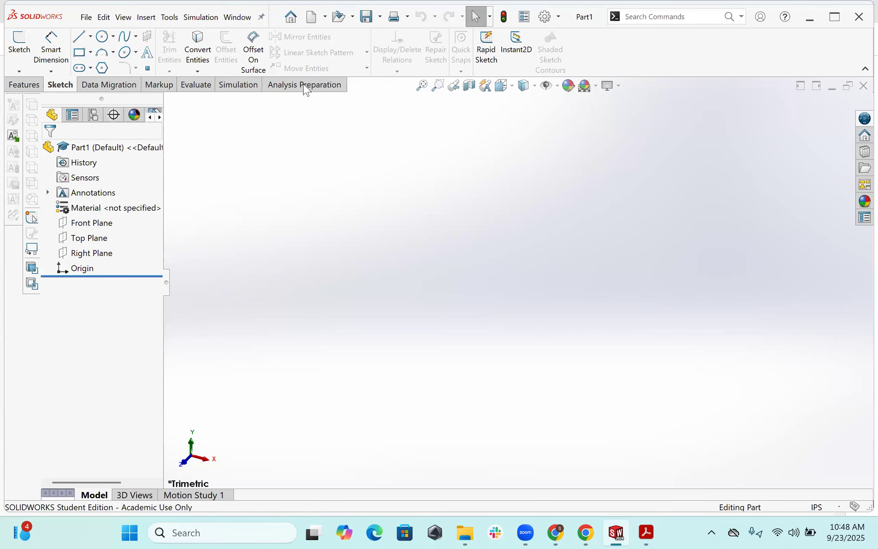
right_click(305, 89)
mouse_move(332, 123)
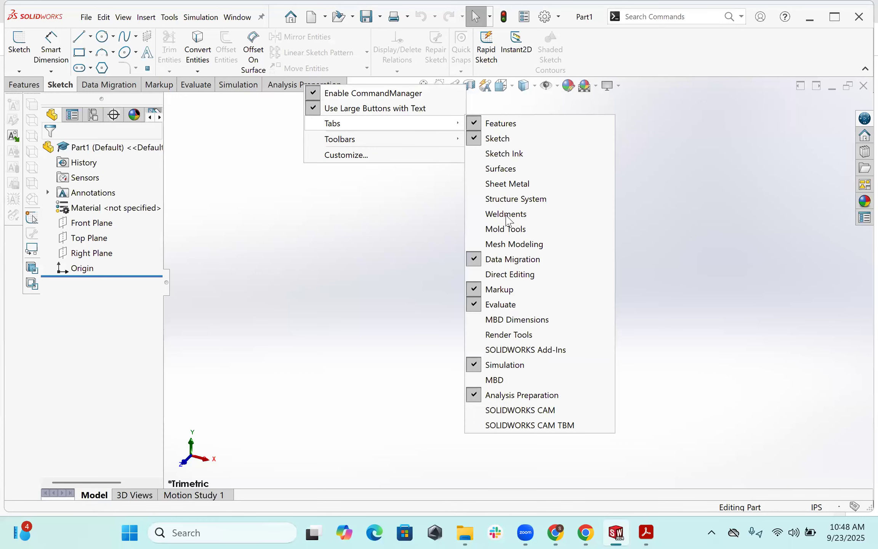
left_click(474, 259)
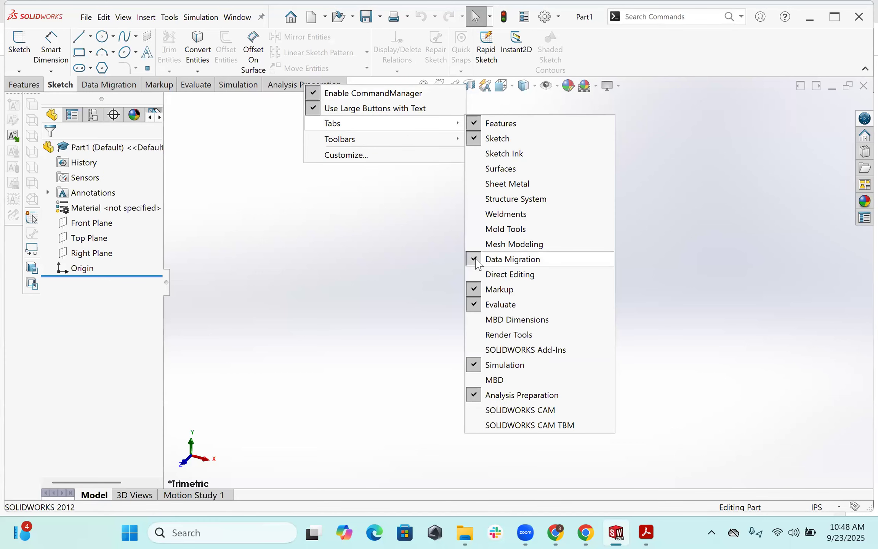
Hide the Simulation and Analysis Preparation tabs from the CommandManager.
right_click(265, 90)
mouse_move(296, 129)
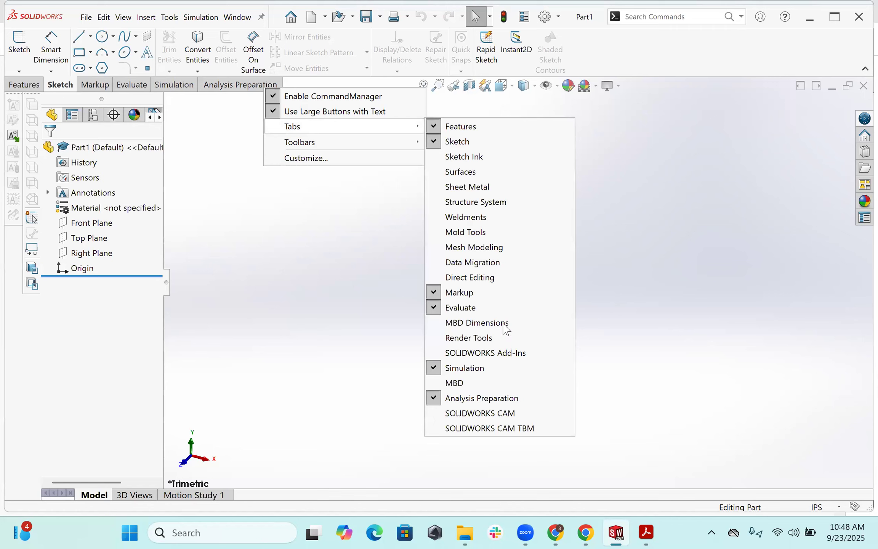
left_click(434, 368)
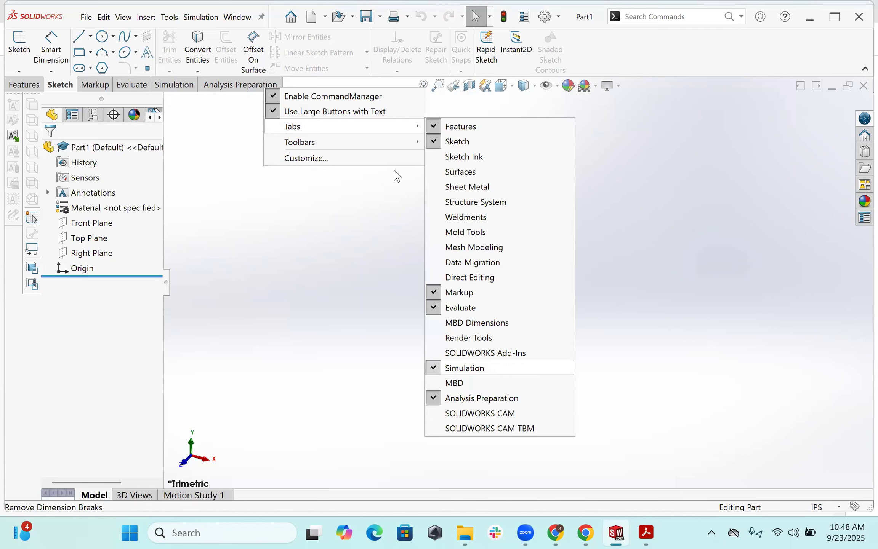
right_click(222, 87)
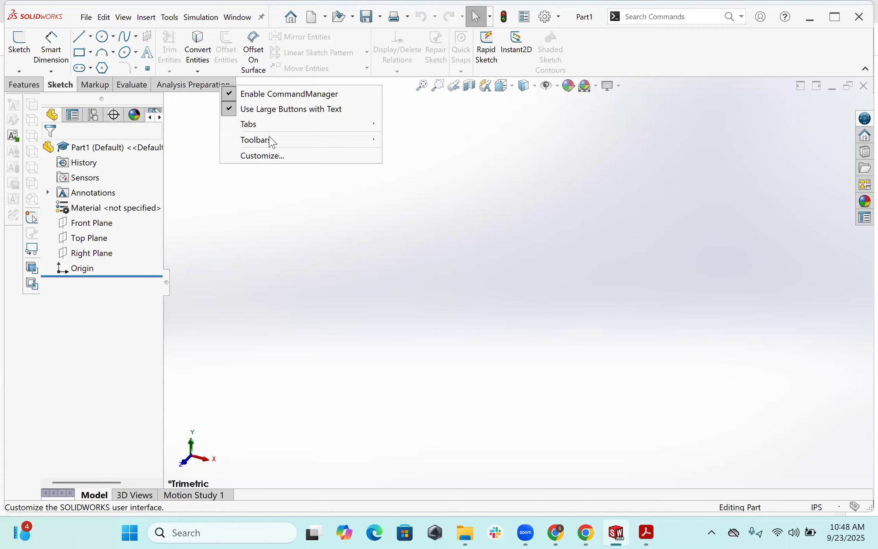
mouse_move(270, 129)
left_click(434, 383)
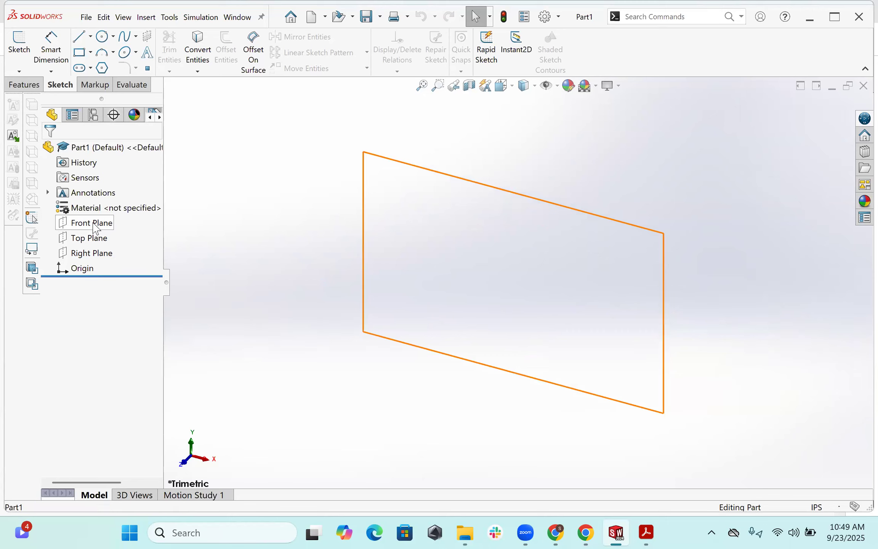
Start a new sketch on the Front Plane.
left_click(93, 224)
left_click(90, 254)
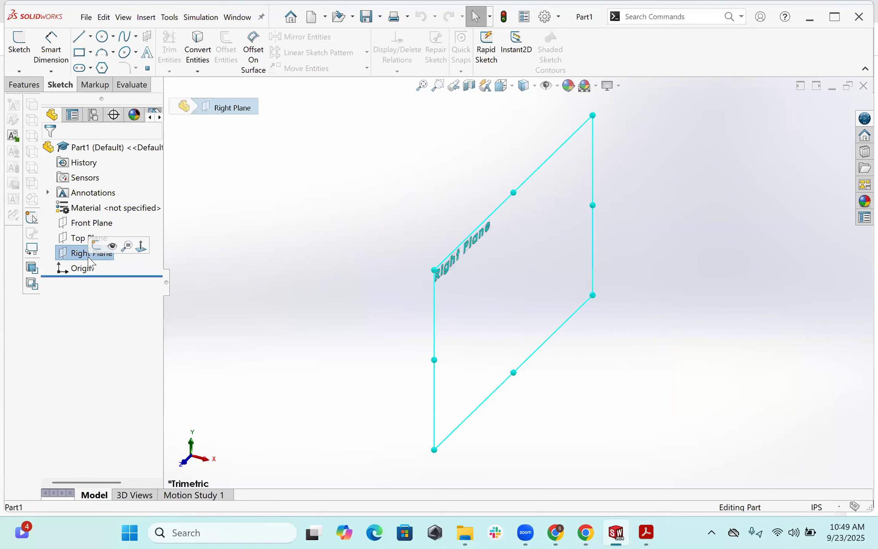
left_click(86, 227)
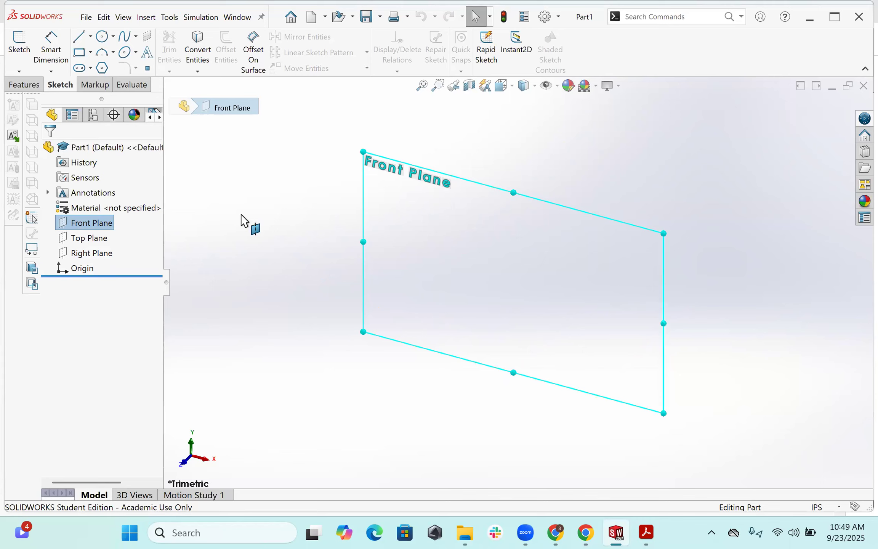
left_click(16, 42)
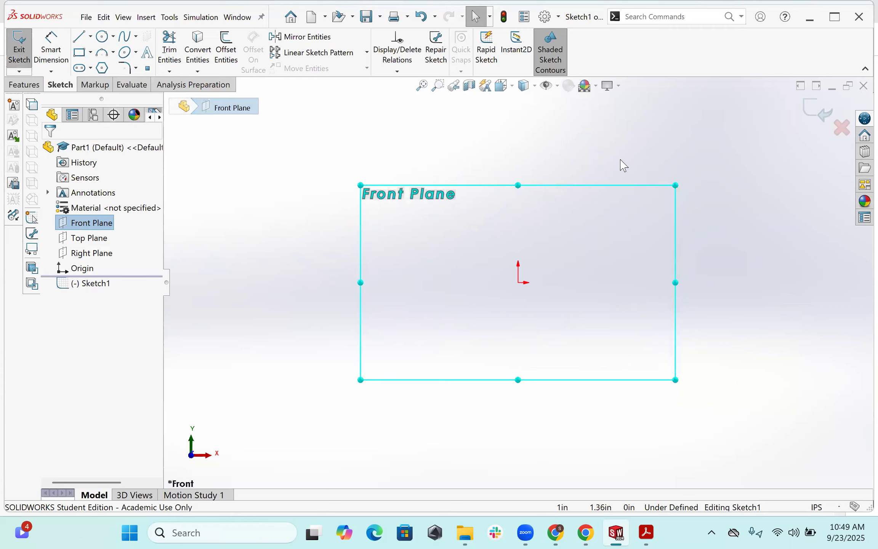
Sketch a vertical centerline about 9.17 in long, running upward from the origin.
middle_click_drag(621, 168, 595, 199, "ctrl")
left_click(90, 37)
left_click(109, 68)
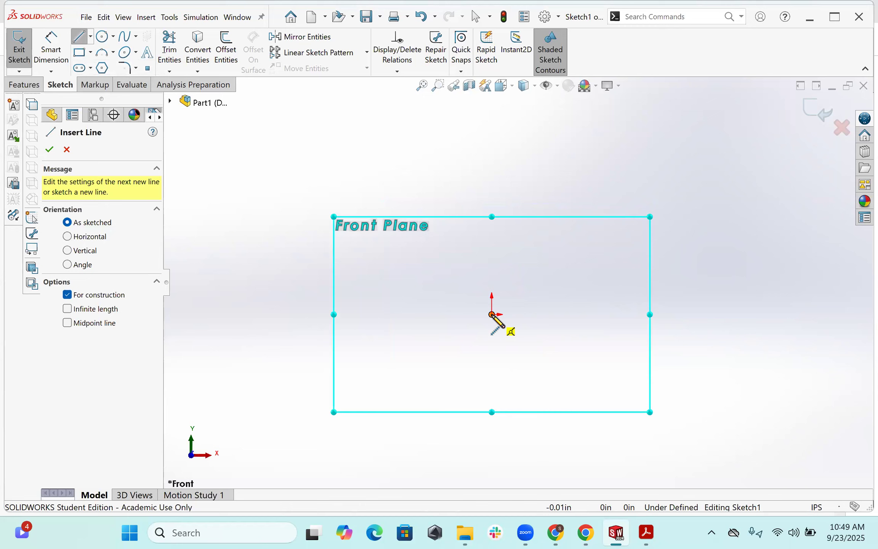
left_click(491, 314)
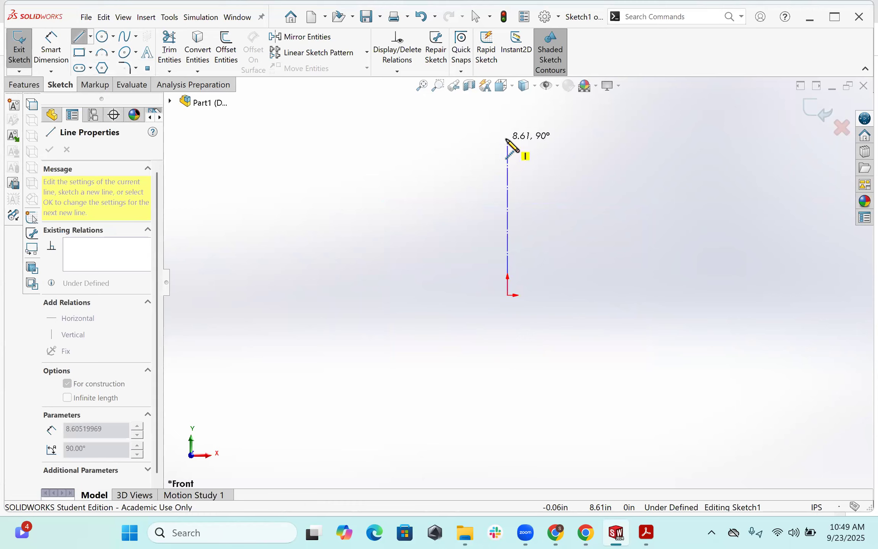
double_click(507, 130)
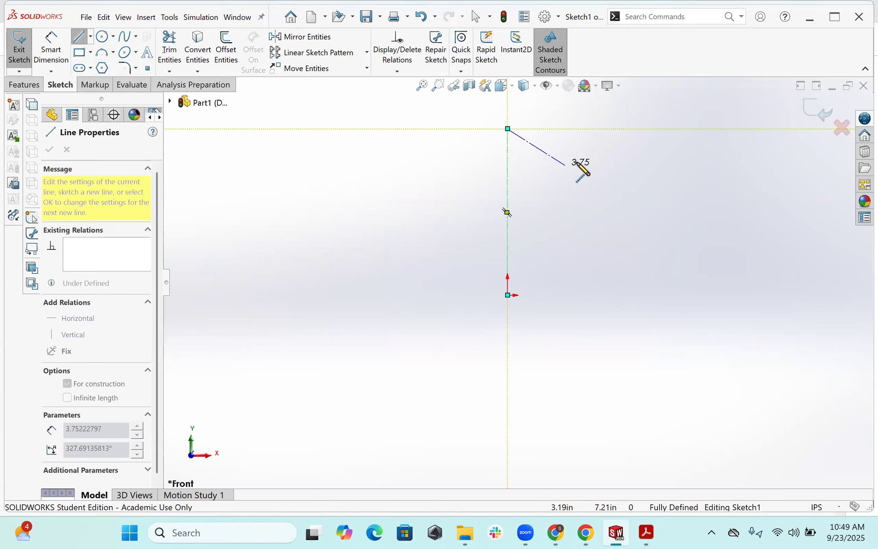
key("Escape")
Check the honey stick's overall length in the Revolve Lesson PDF and the part's unit system, and dimension the centerline to 6 in.
scroll(560, 168, "up", 1)
scroll(559, 168, "down", 3)
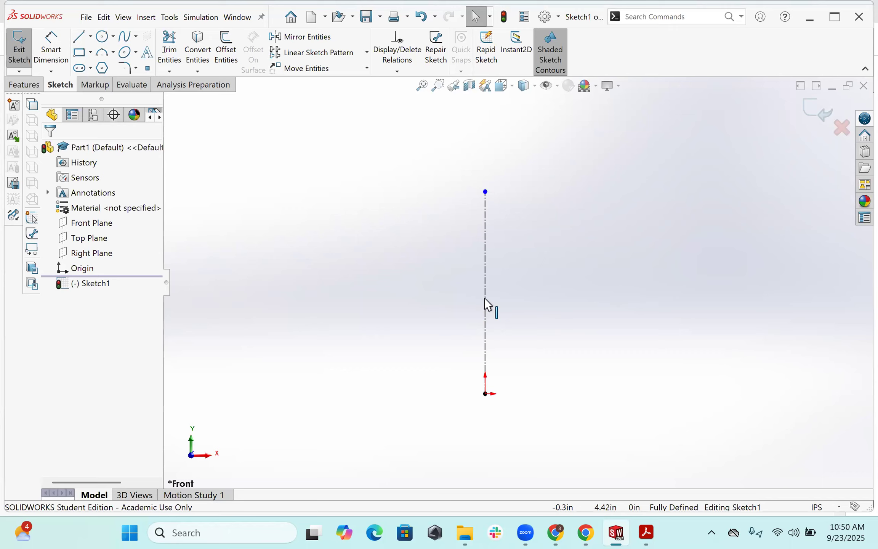
left_click(646, 532)
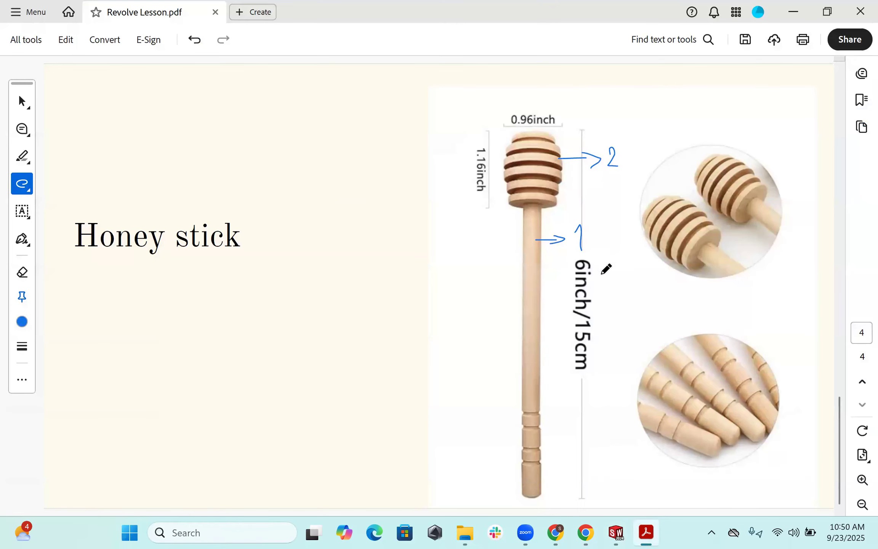
left_click(617, 533)
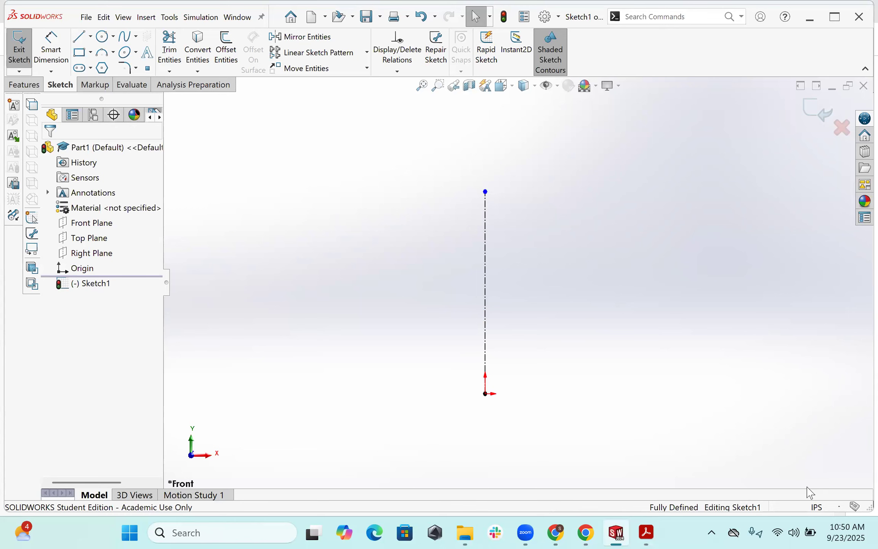
left_click(817, 507)
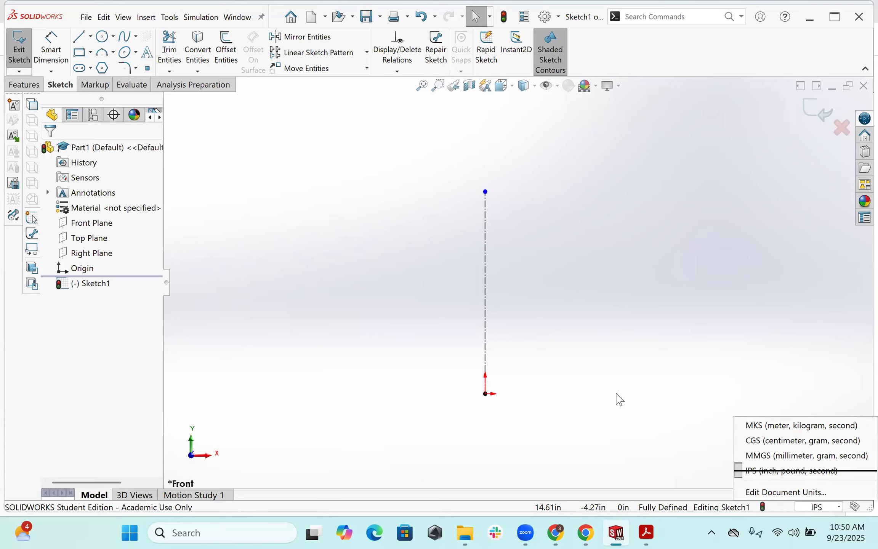
left_click(587, 342)
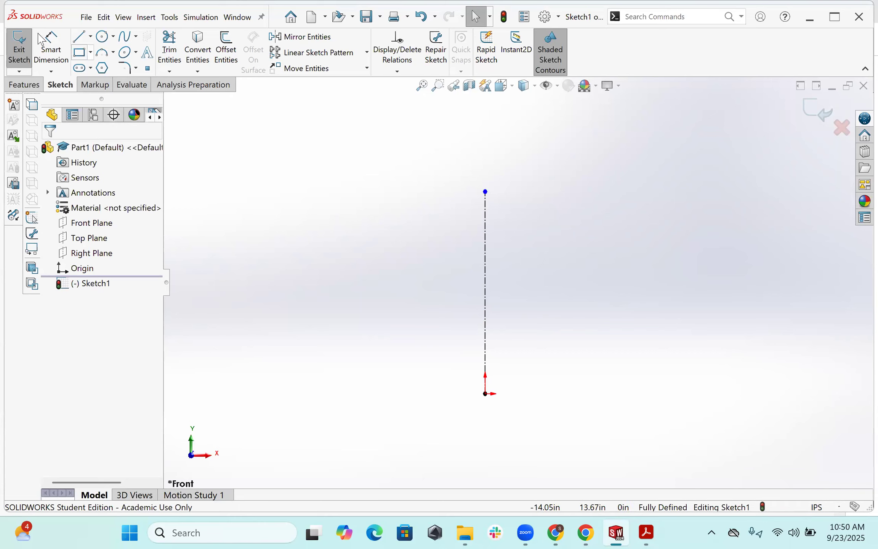
left_click(51, 49)
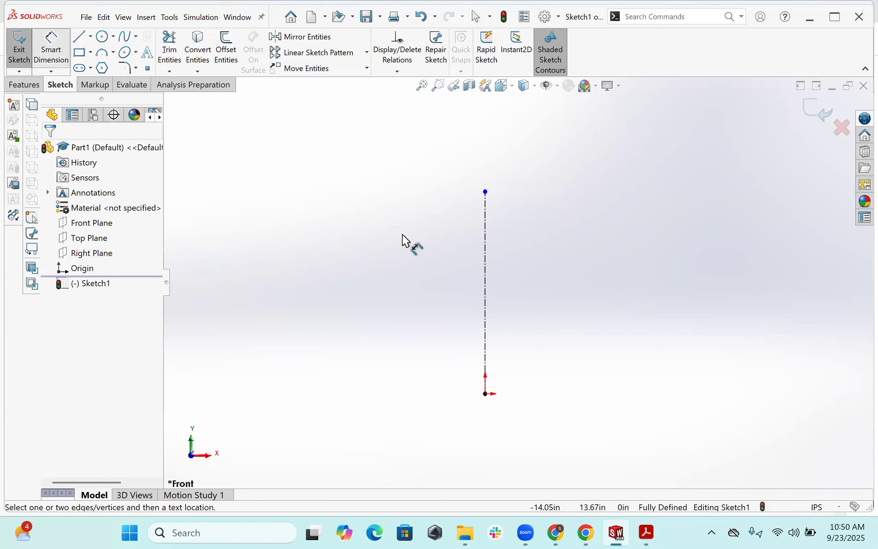
left_click(485, 285)
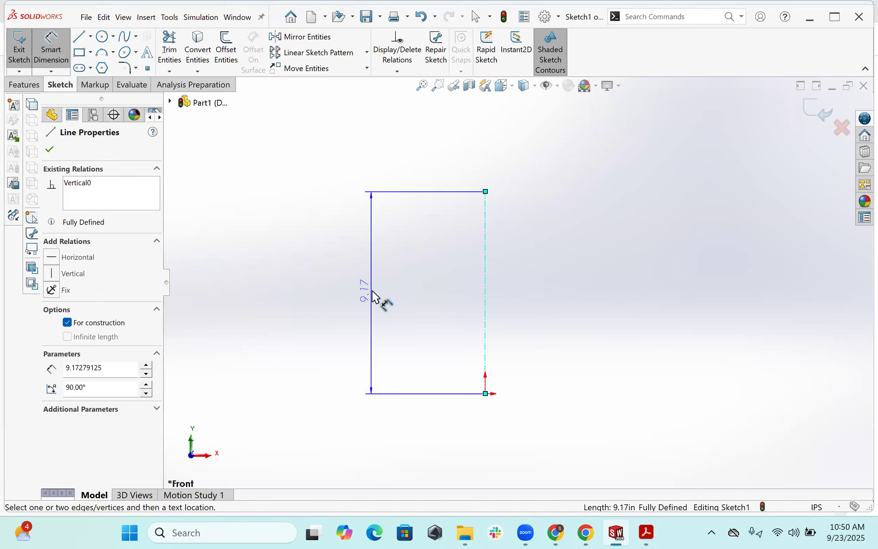
left_click(372, 290)
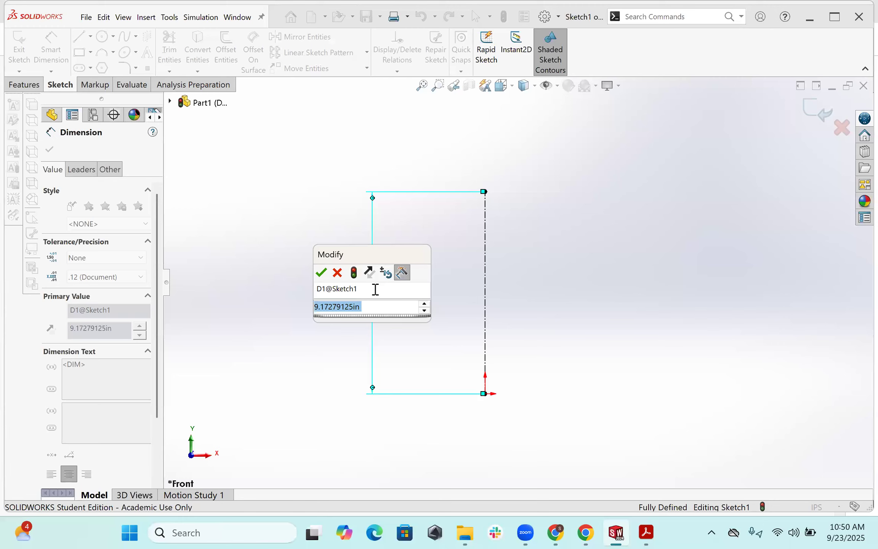
type("6")
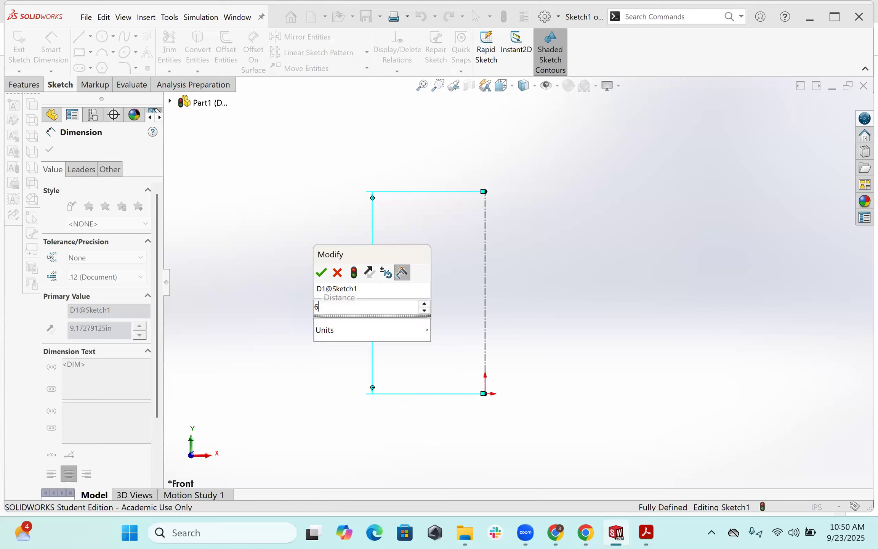
key("Return")
left_click(411, 300)
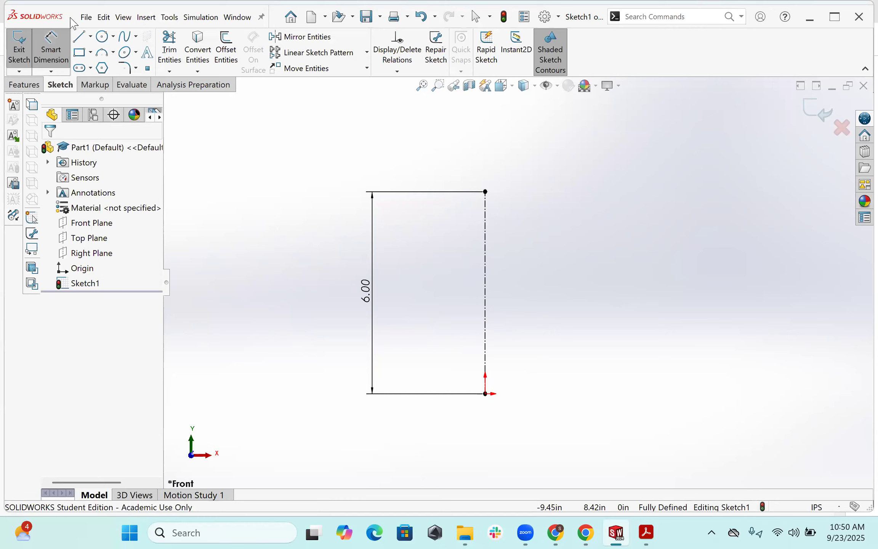
Unpin and re-pin the menu bar, and collapse and restore the CommandManager.
left_click(262, 19)
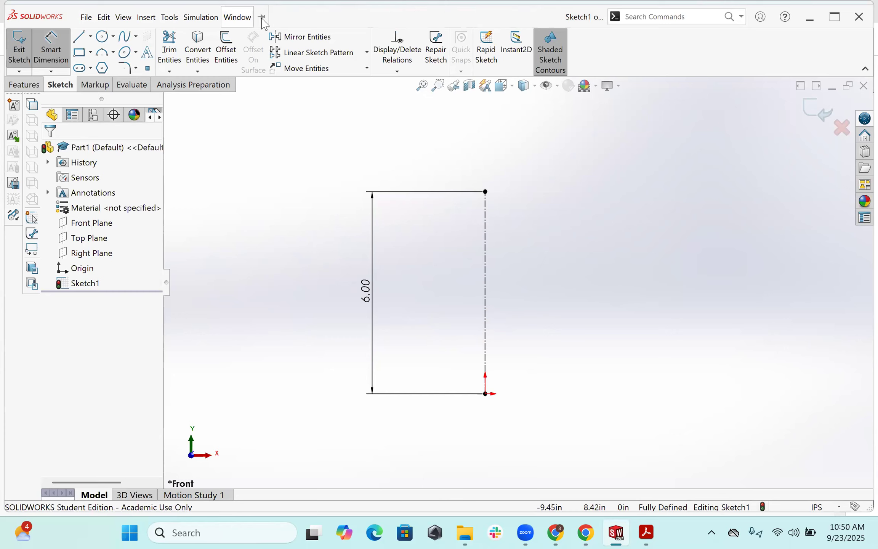
left_click(262, 18)
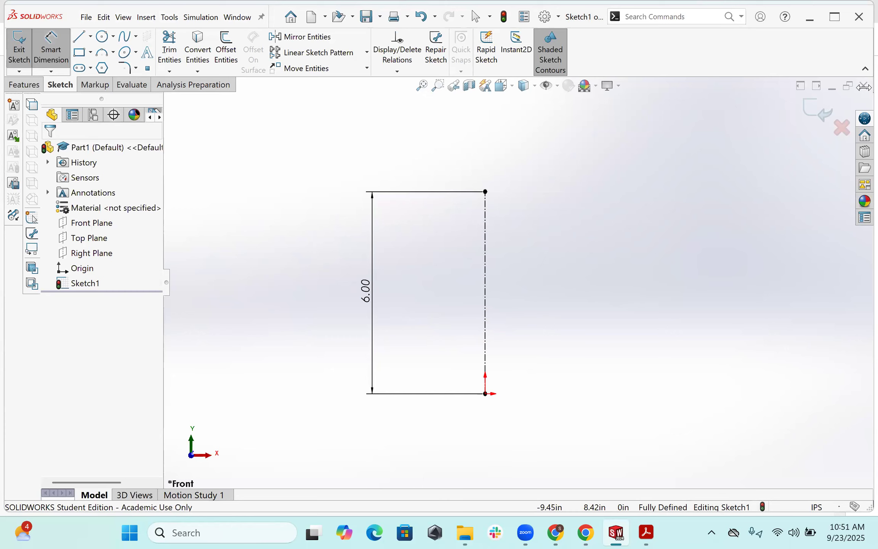
left_click(864, 69)
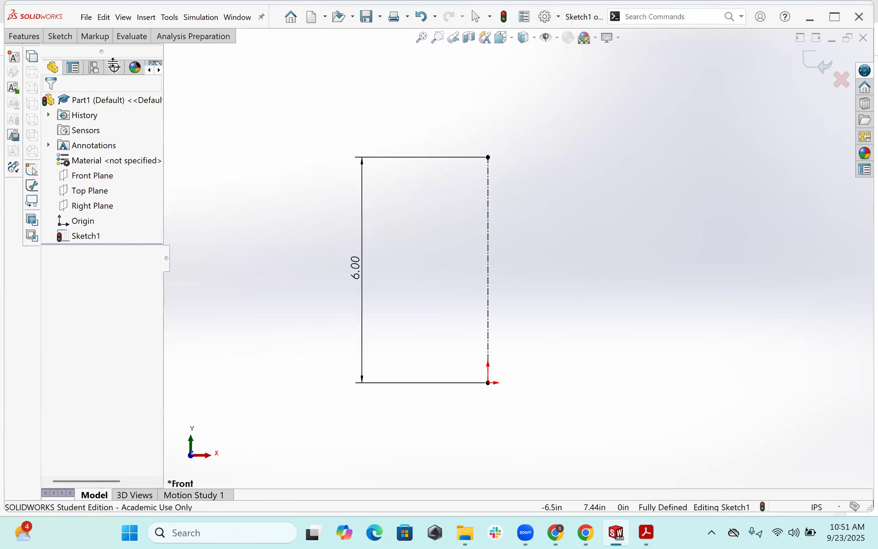
left_click(24, 38)
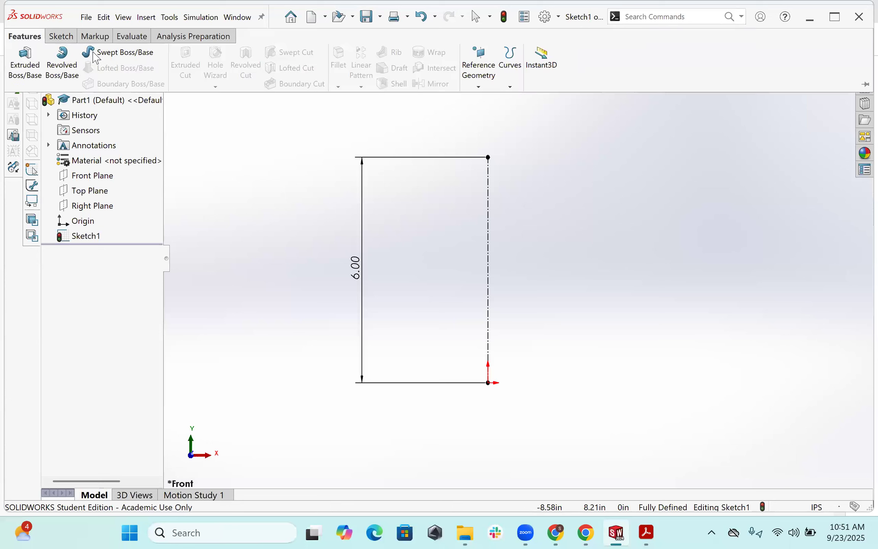
left_click(864, 85)
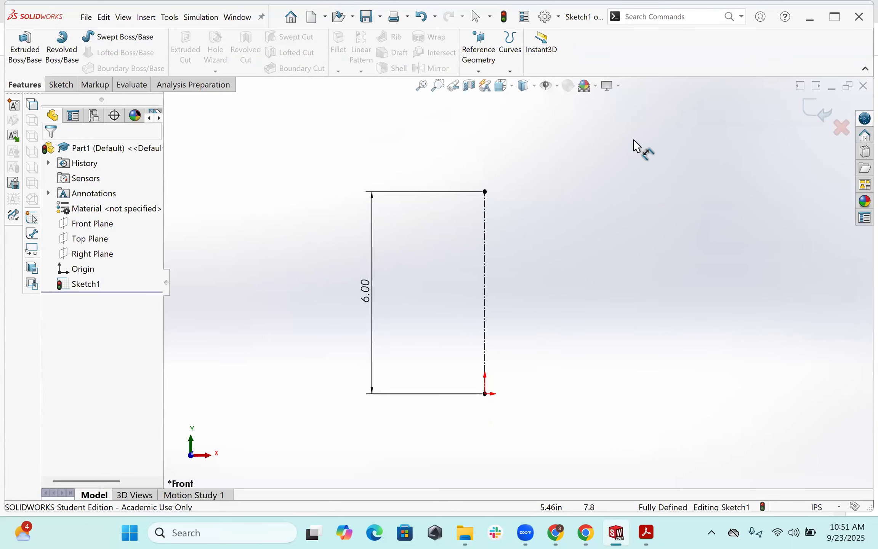
Insert the honey stick reference image from the Downloads folder into the sketch as a sketch picture.
left_click(170, 17)
left_click(169, 17)
left_click(169, 18)
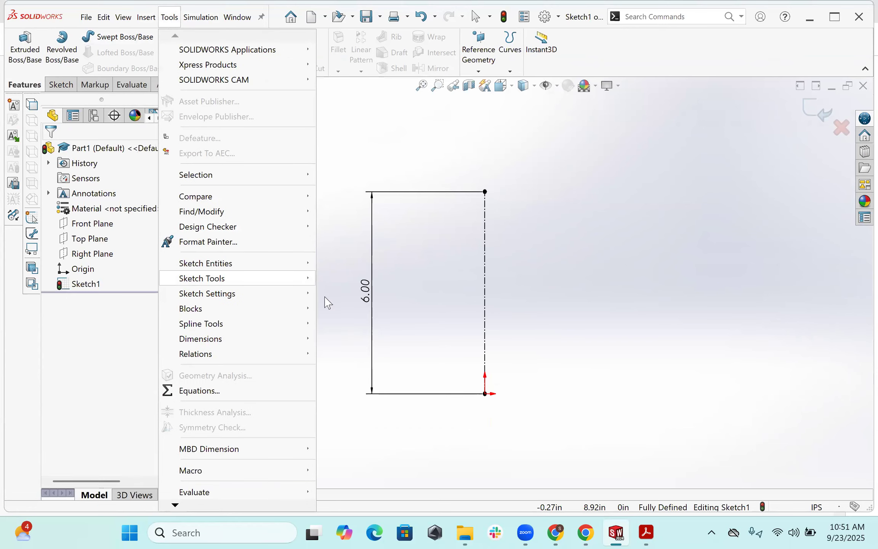
mouse_move(196, 280)
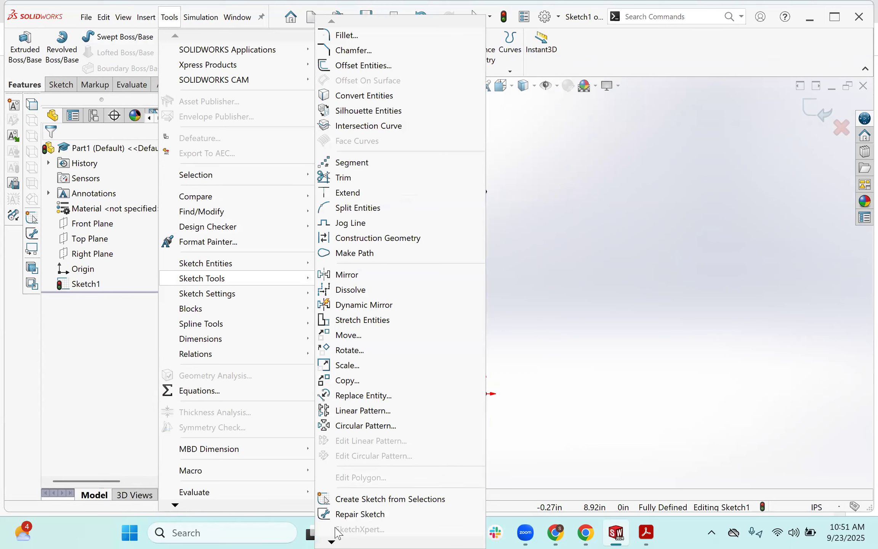
scroll(336, 532, "down", 5)
scroll(339, 530, "down", 2)
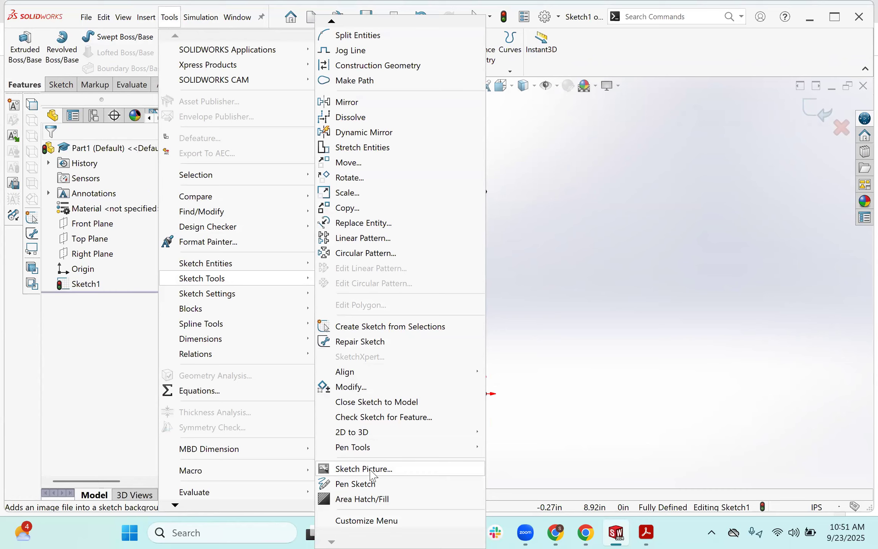
left_click(370, 472)
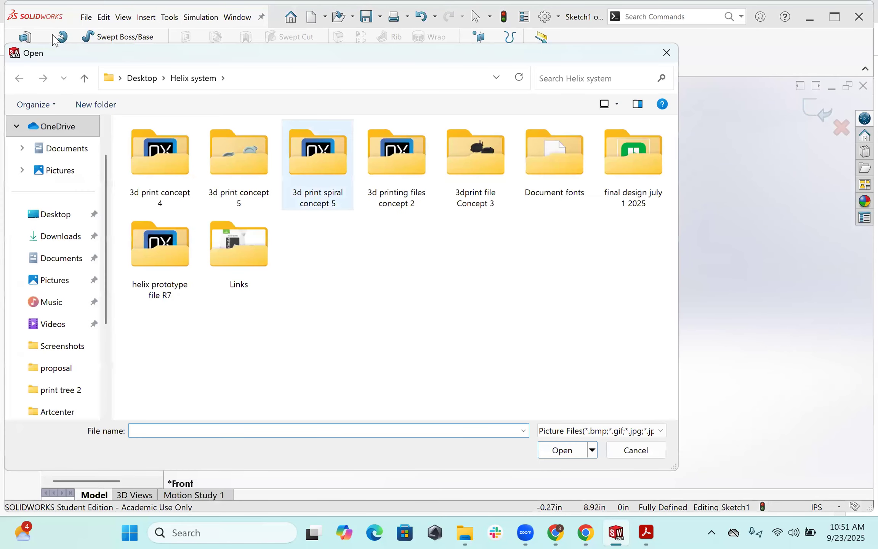
left_click(67, 239)
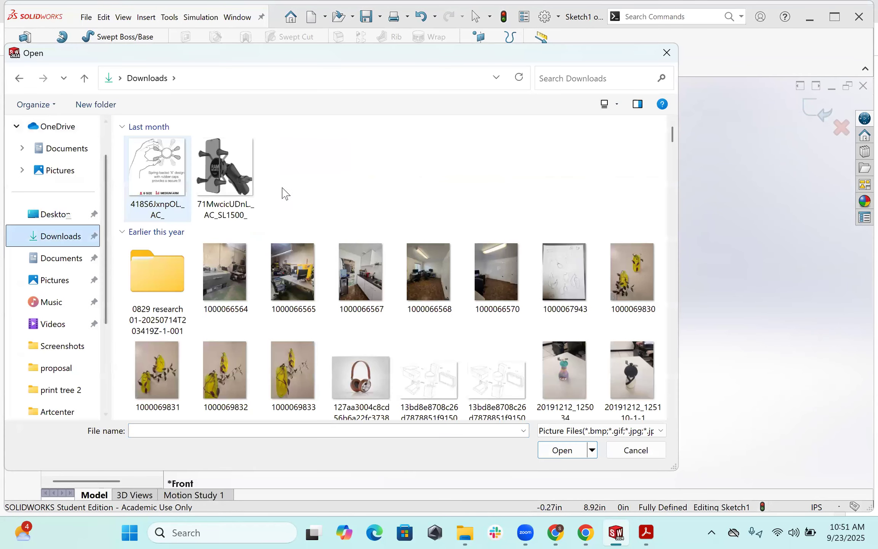
left_click(355, 186)
left_click(561, 452)
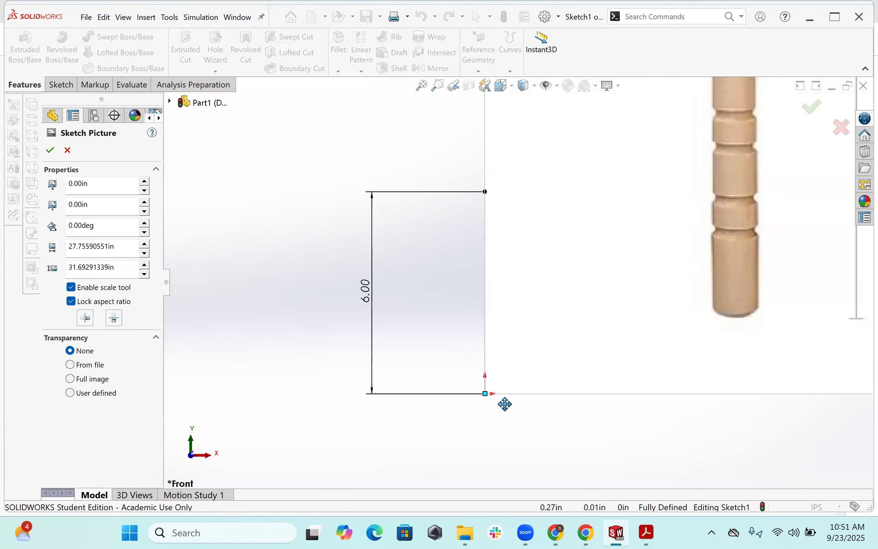
scroll(505, 404, "up", 8)
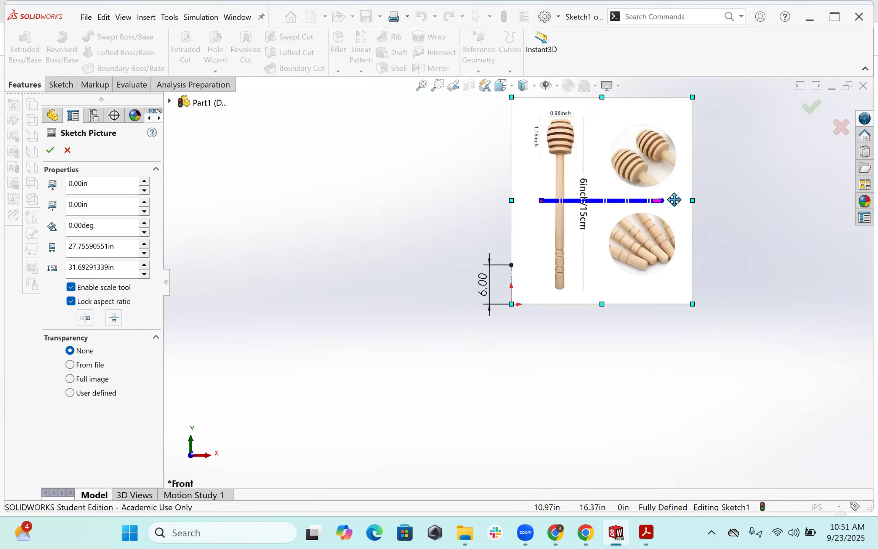
scroll(653, 192, "up", 3)
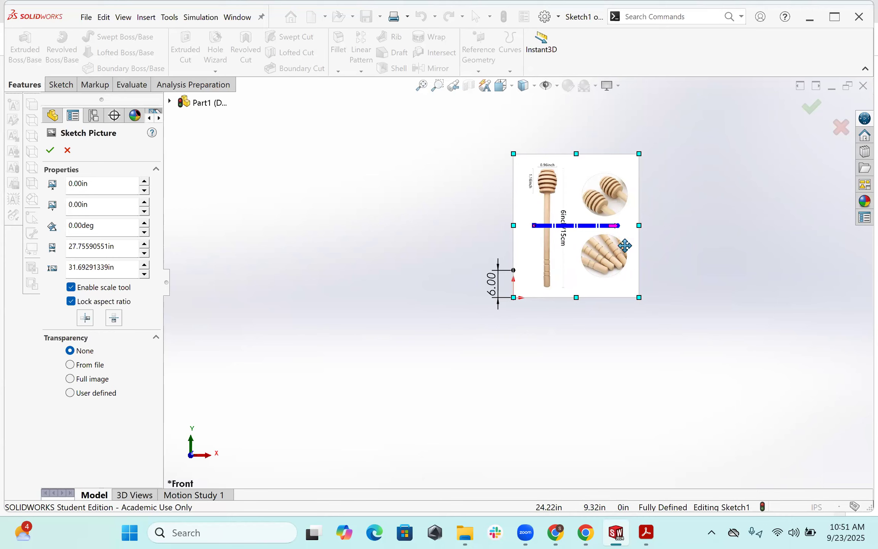
left_click(51, 151)
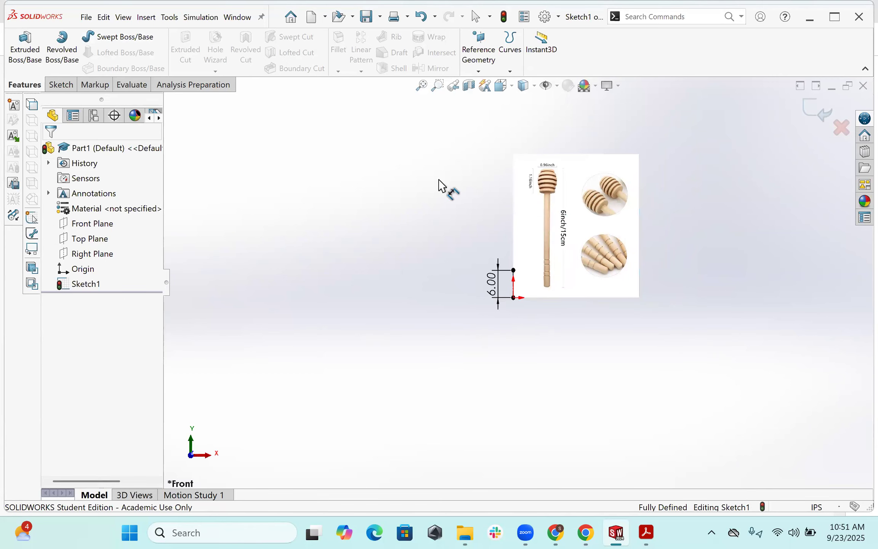
key("Escape")
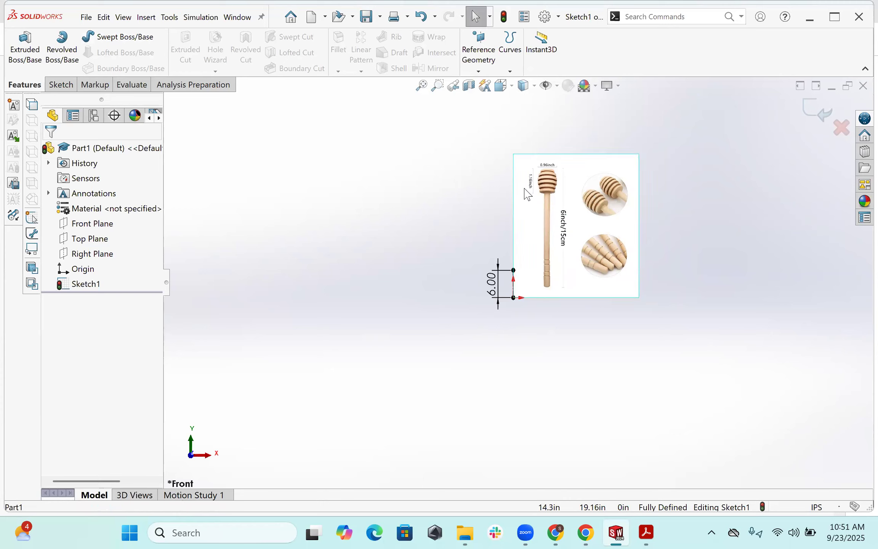
Scale the sketch picture down to about 7.39 in wide by 8.44 in high, keeping its aspect ratio.
left_click(580, 225)
left_click_drag(639, 153, 569, 233)
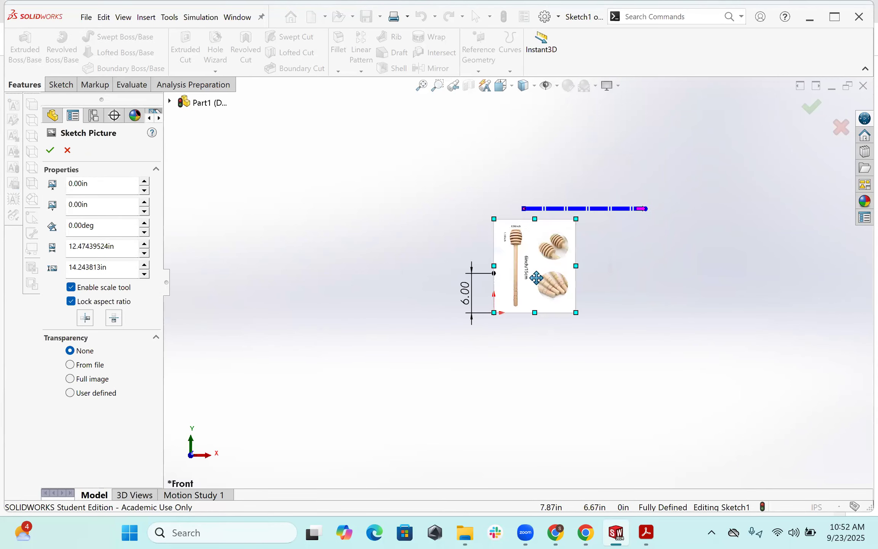
scroll(537, 278, "down", 5)
left_click_drag(618, 150, 532, 249)
Move the picture to about X -1.98 in, Y -0.66 in, with the handle centred on the centerline and its lower end at the origin.
scroll(443, 360, "down", 5)
left_click_drag(434, 360, 352, 385)
scroll(375, 422, "down", 1)
scroll(450, 423, "down", 4)
left_click_drag(456, 422, 453, 420)
scroll(449, 419, "down", 1)
scroll(461, 368, "down", 1)
scroll(453, 366, "down", 2)
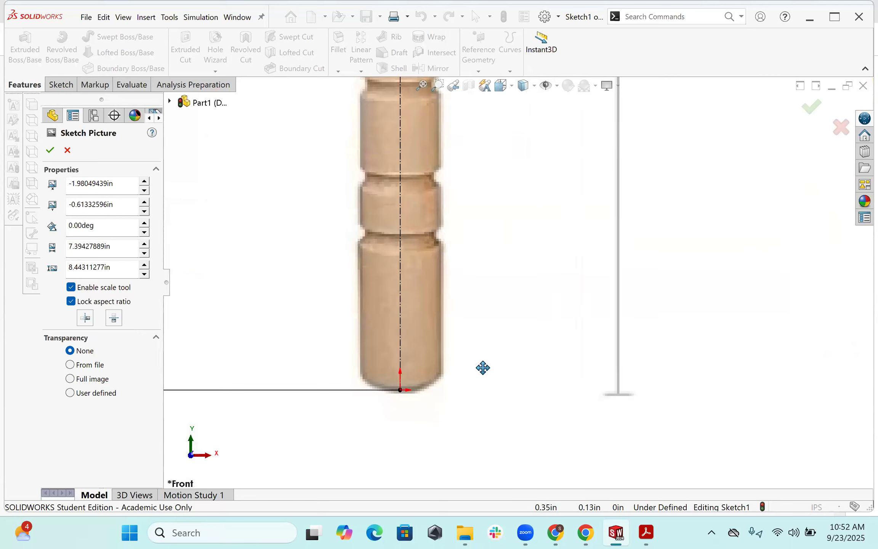
left_click_drag(476, 372, 472, 377)
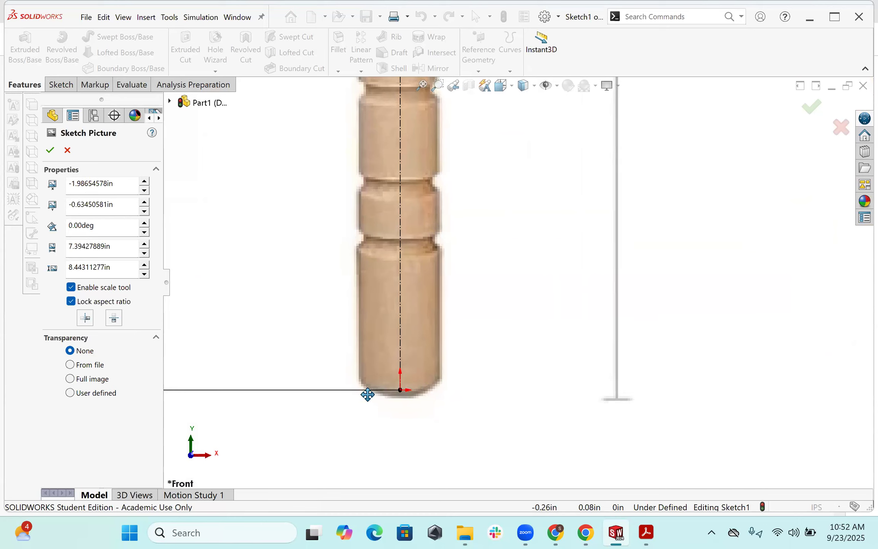
left_click_drag(456, 418, 459, 419)
left_click_drag(520, 402, 521, 402)
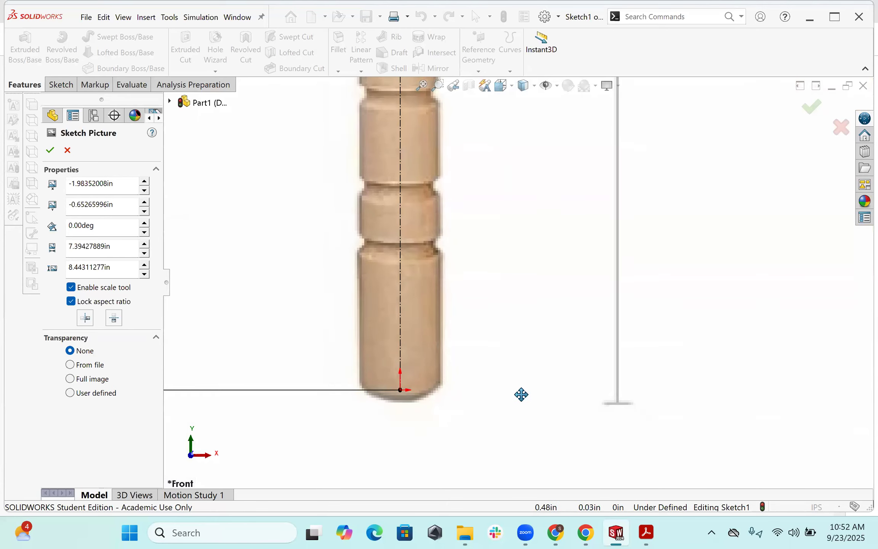
Reduce the picture to about 6.60 in wide by 7.53 in high to approach the 6 in centerline length.
scroll(564, 182, "up", 6)
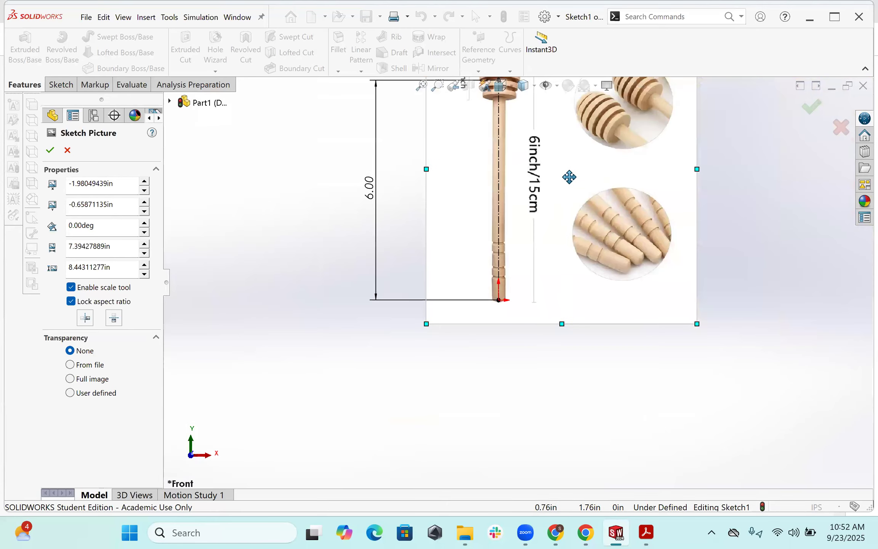
scroll(571, 181, "up", 5)
scroll(594, 206, "down", 3)
mouse_move(604, 218)
left_mouse_down()
mouse_move(584, 264)
mouse_move(580, 248)
left_mouse_up()
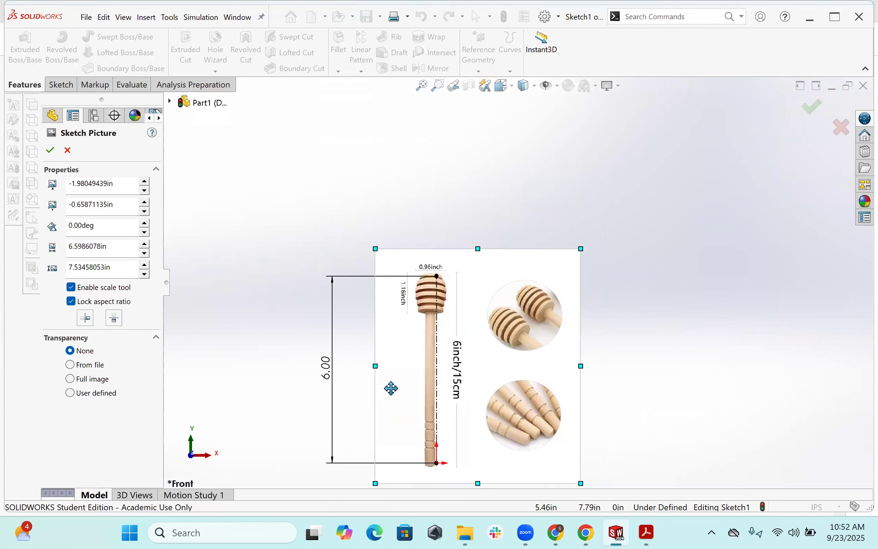
Reposition the picture to about X -1.78 in, Y -0.68 in, aligning the dipper head with the centerline's upper end.
scroll(555, 303, "down", 3)
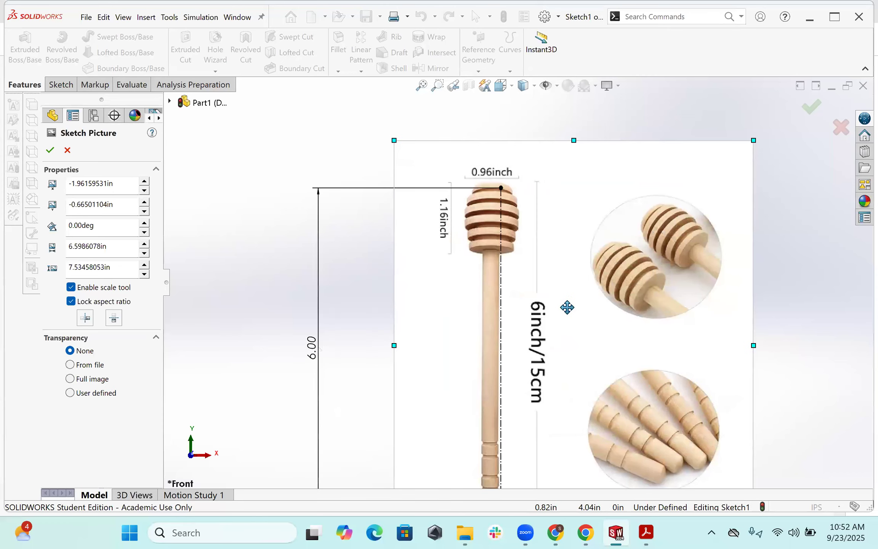
scroll(514, 227, "down", 3)
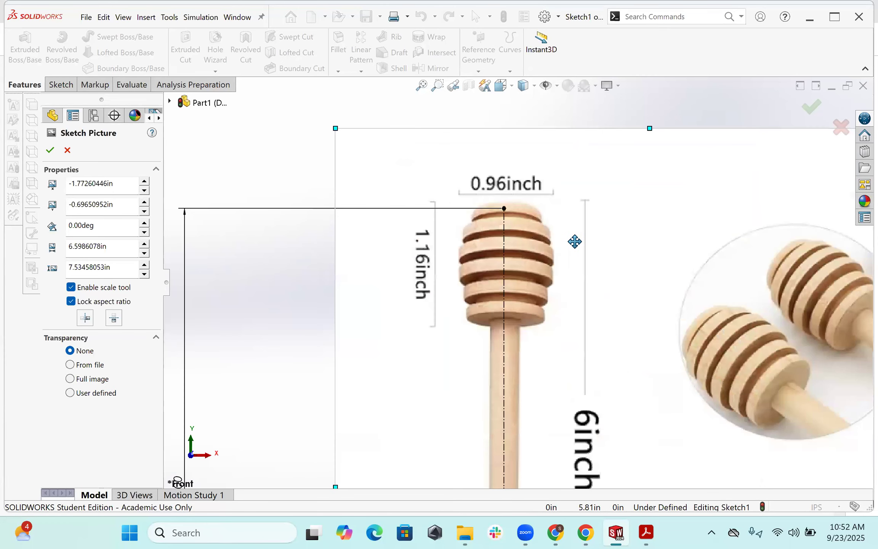
scroll(500, 212, "down", 3)
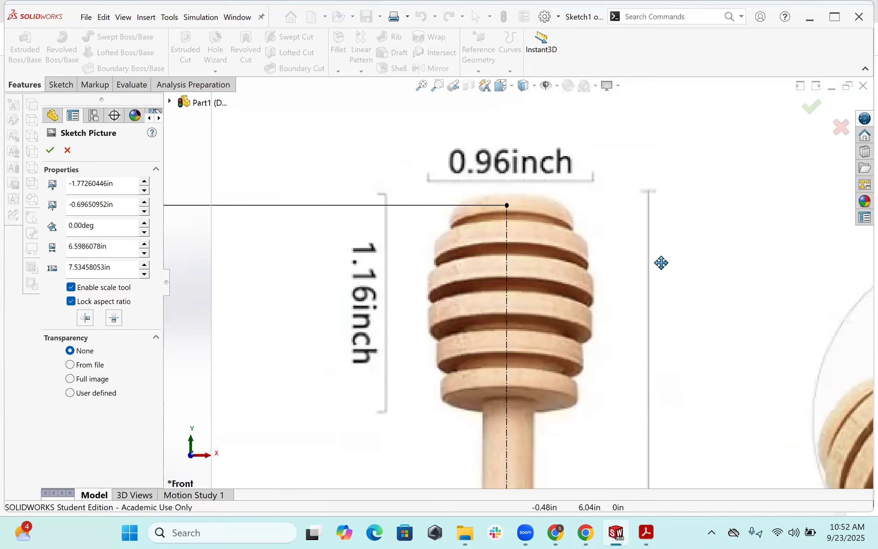
scroll(519, 282, "up", 3)
scroll(560, 337, "up", 2)
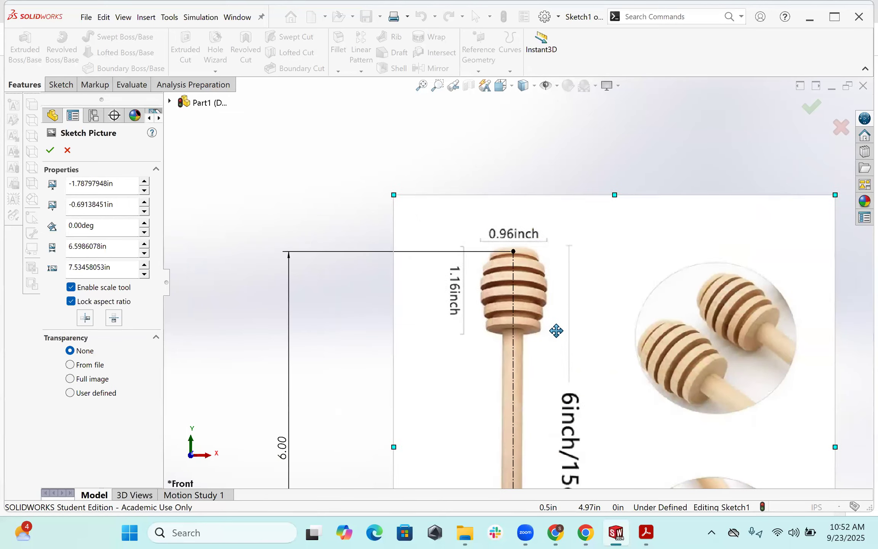
left_click(557, 331)
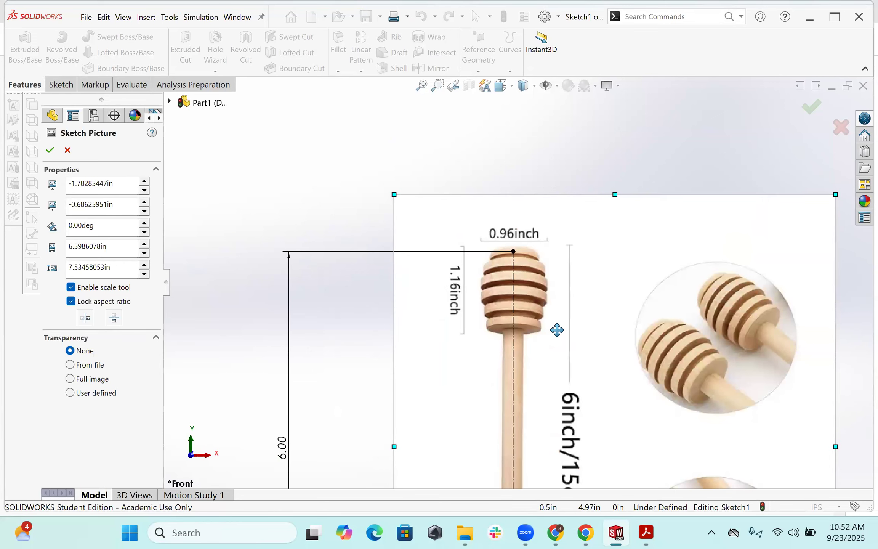
Fine-tune the picture's size to about 6.52 in wide by 7.45 in high using its lower corner.
scroll(566, 347, "up", 5)
scroll(531, 430, "down", 4)
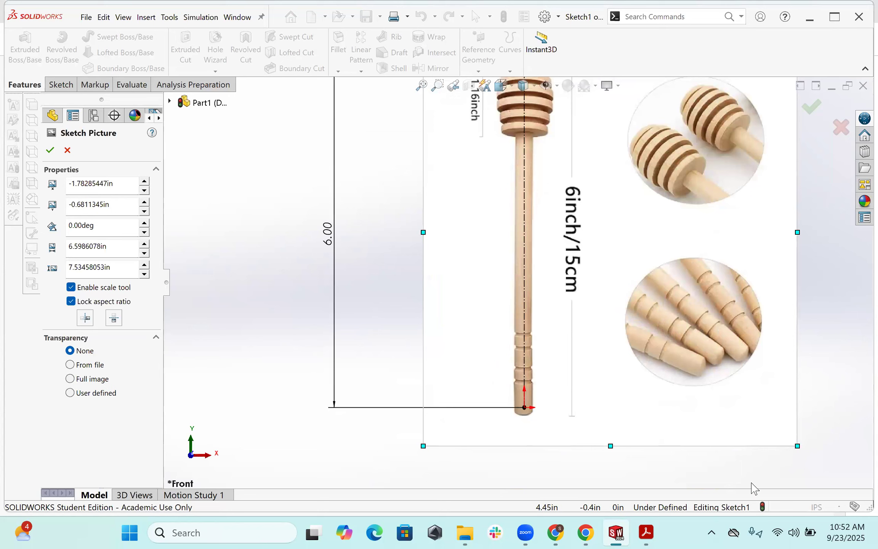
left_click_drag(797, 444, 803, 449)
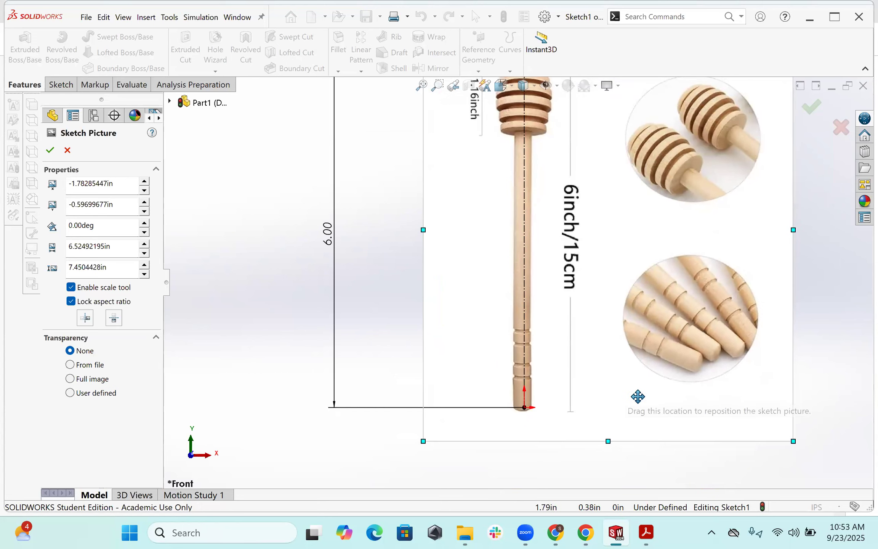
Nudge the picture to about X -1.75 in, Y -0.60 in, and check the stick's alignment at both centerline ends.
left_click_drag(639, 397, 640, 396)
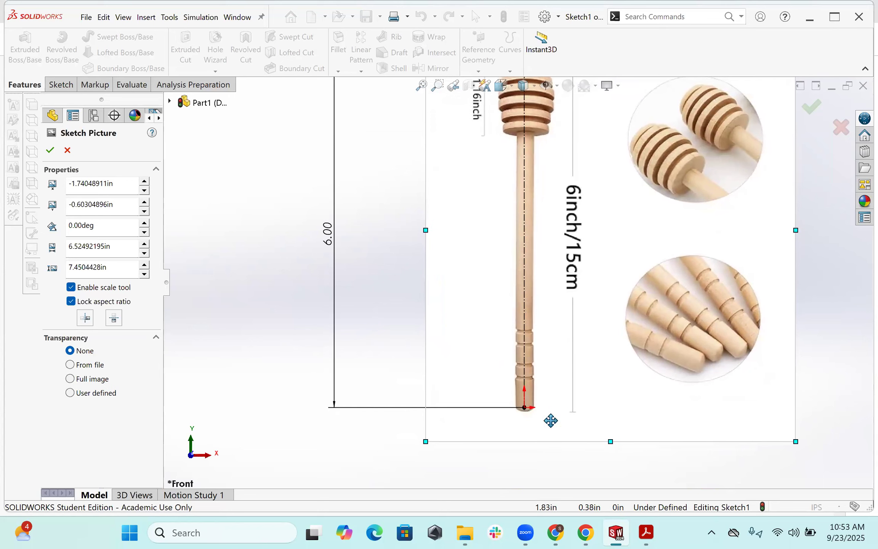
scroll(519, 419, "down", 2)
scroll(503, 387, "down", 4)
left_click_drag(488, 386, 485, 384)
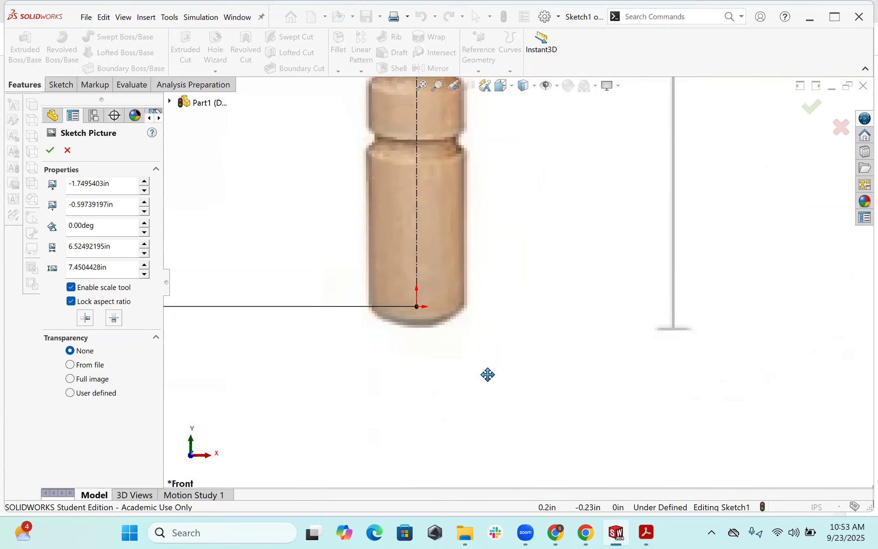
scroll(522, 294, "up", 6)
scroll(517, 184, "down", 6)
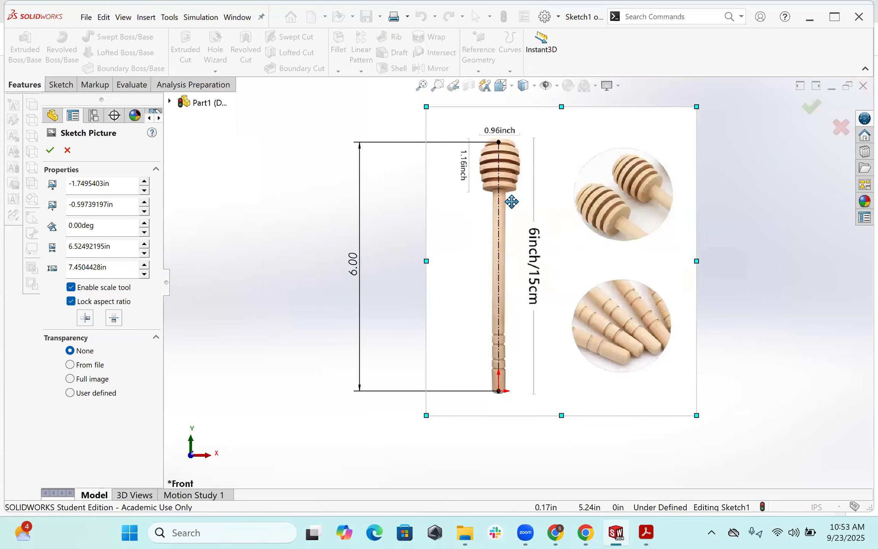
scroll(535, 231, "down", 1)
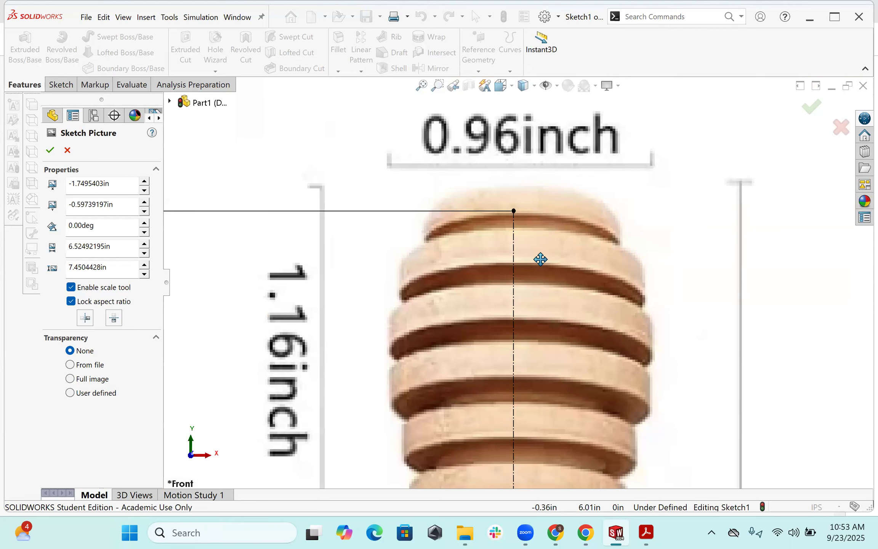
scroll(545, 267, "up", 2)
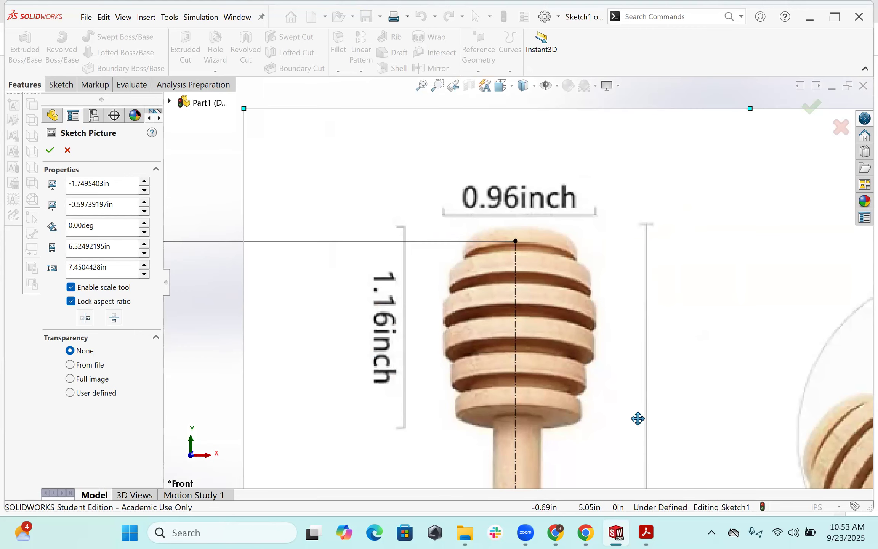
scroll(637, 409, "up", 5)
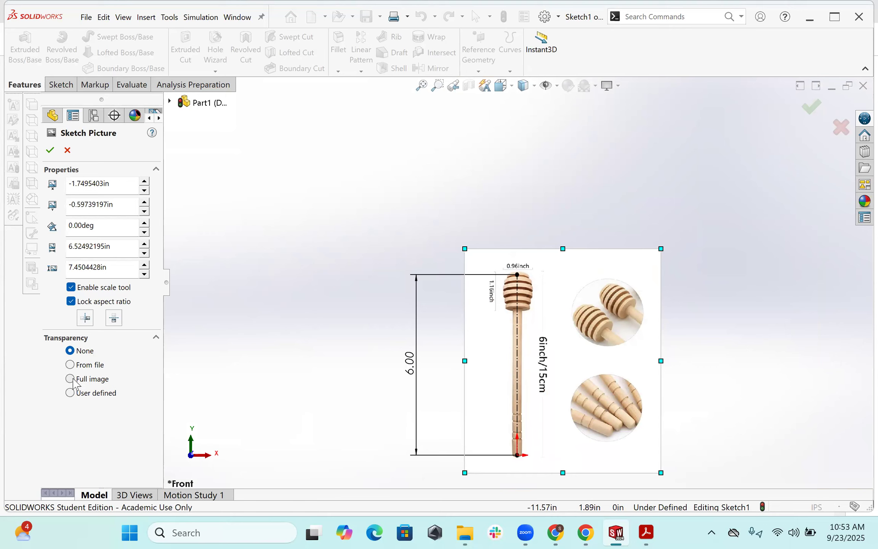
Apply full-image transparency of 0.40 to the sketch picture and accept its properties.
left_click(70, 378)
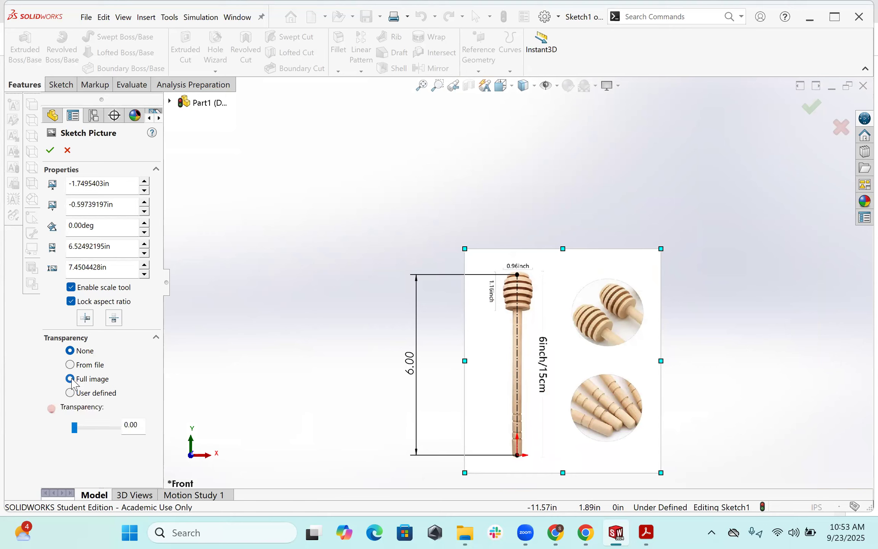
left_click_drag(83, 436, 105, 429)
left_click(112, 430)
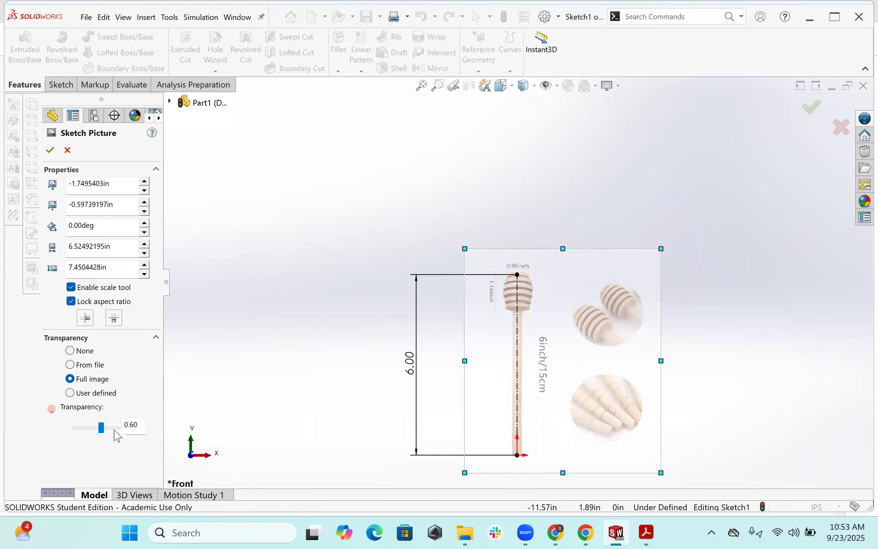
left_click(113, 430)
left_click(113, 429)
left_click(97, 431)
left_click(87, 430)
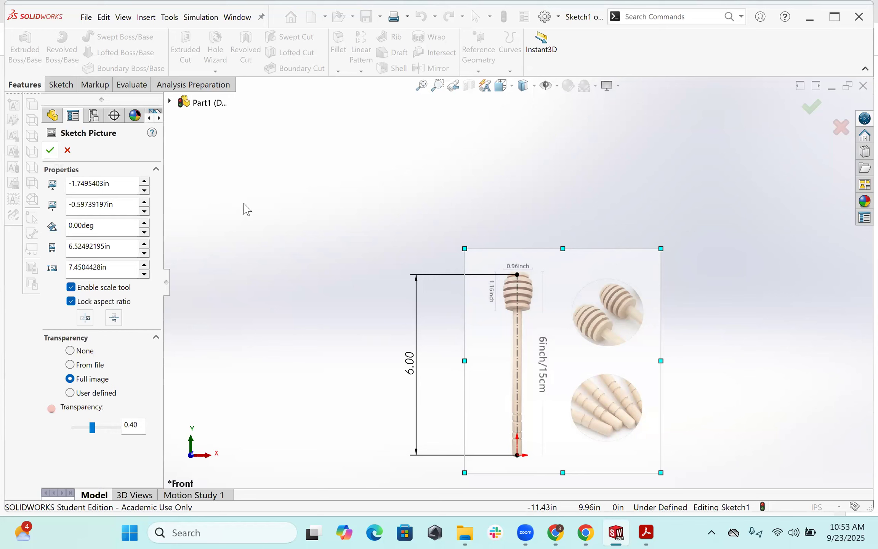
key("Return")
Exit the sketch containing the centerline and the reference picture.
scroll(517, 283, "up", 3)
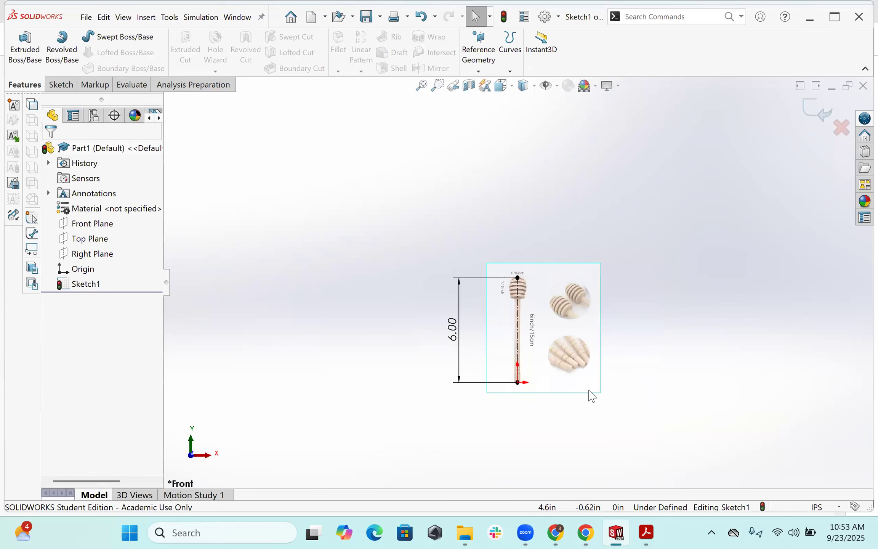
scroll(592, 395, "down", 2)
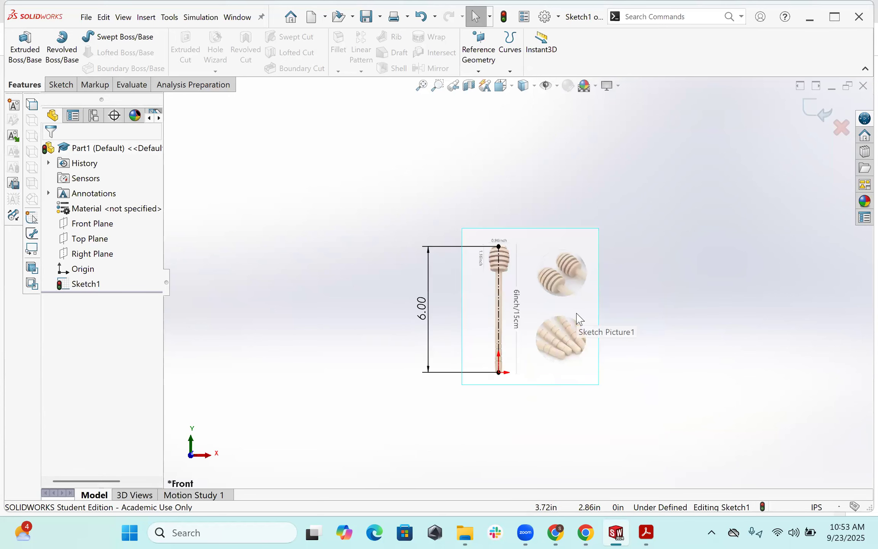
left_click(818, 121)
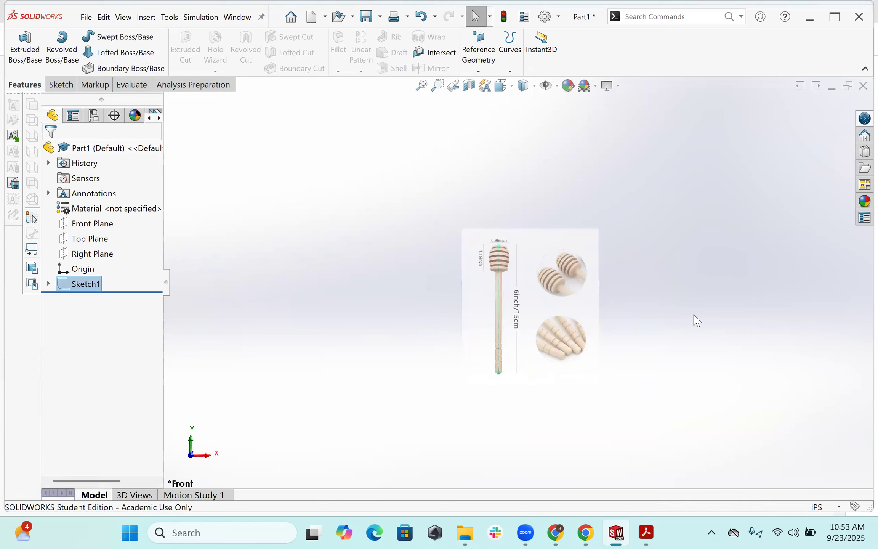
Rename the sketch holding the reference image as "picture".
mouse_move(613, 345)
middle_mouse_down()
mouse_move(680, 336)
mouse_move(605, 345)
middle_mouse_up()
scroll(590, 335, "down", 1)
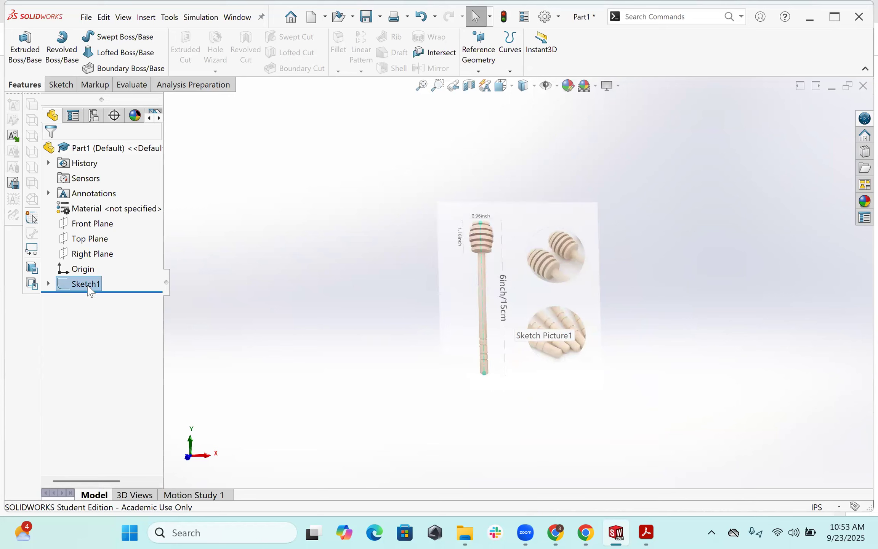
left_click(87, 286)
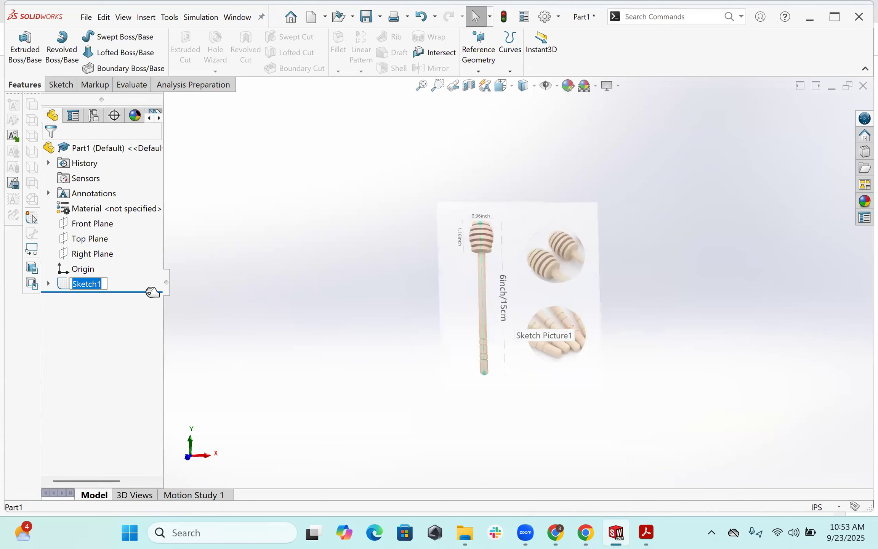
type("picture")
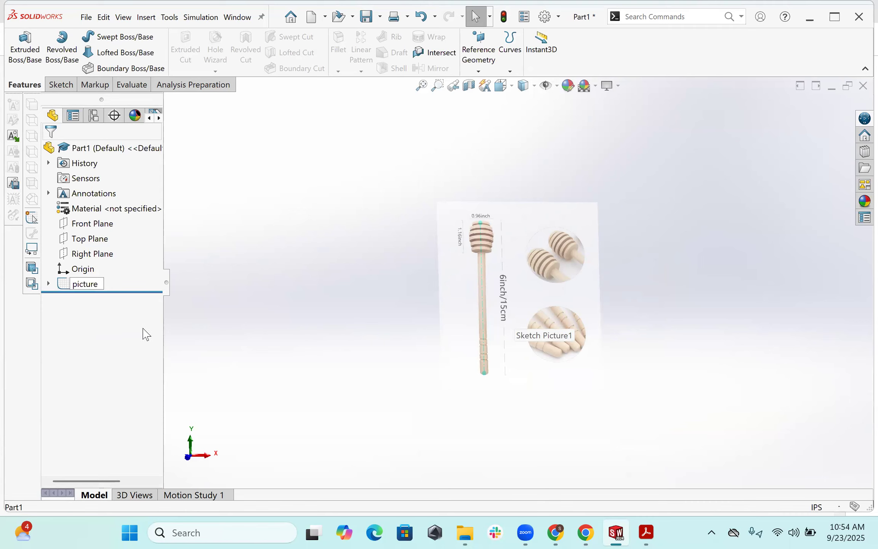
key("Return")
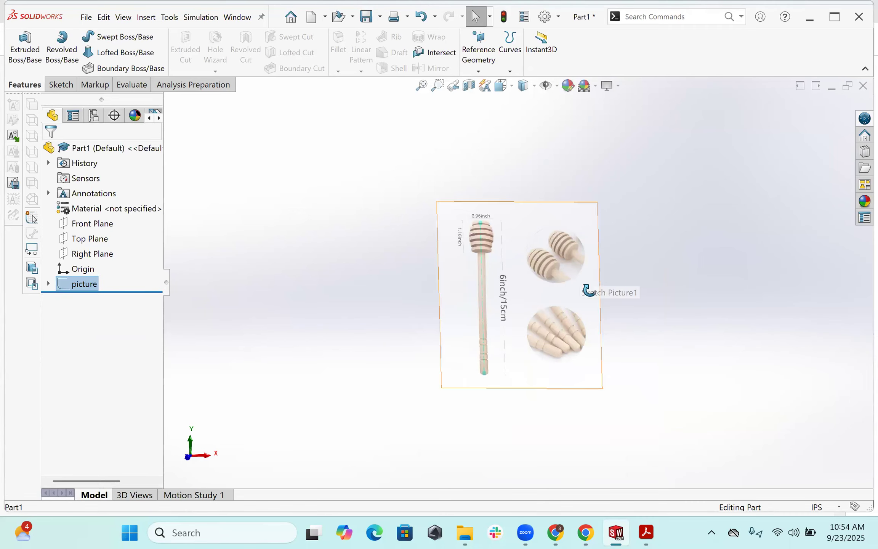
Start a new sketch on the Front Plane, facing the reference picture.
middle_click_drag(631, 280, 567, 269)
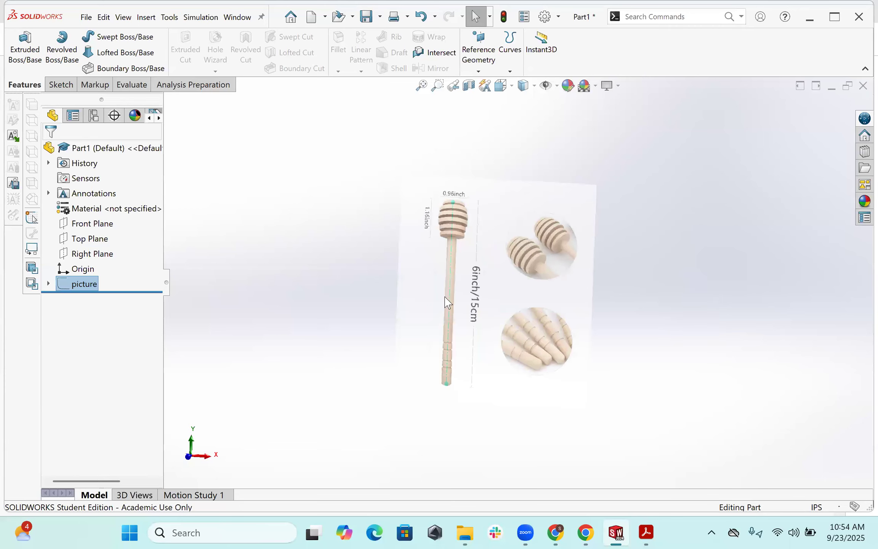
middle_click_drag(447, 302, 353, 317)
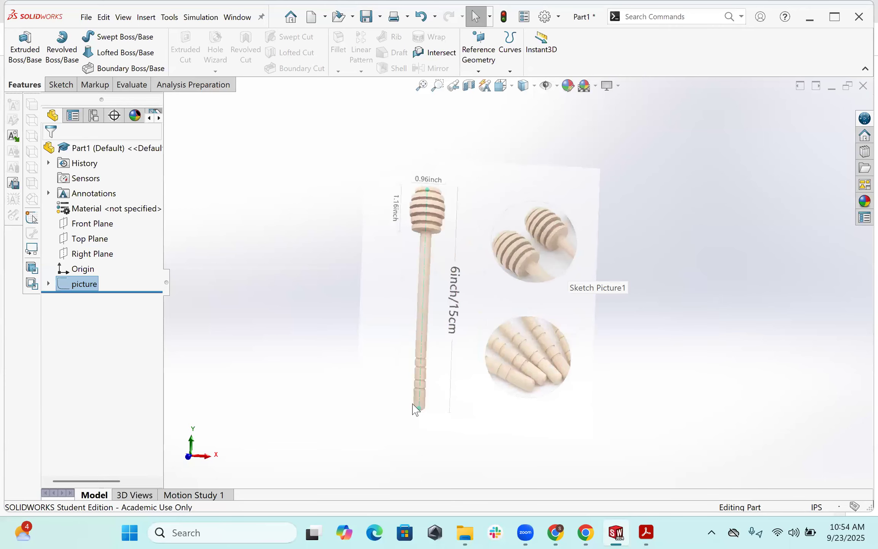
key("ctrl+1")
left_click(93, 225)
key("z")
key("z")
key("z")
key("z")
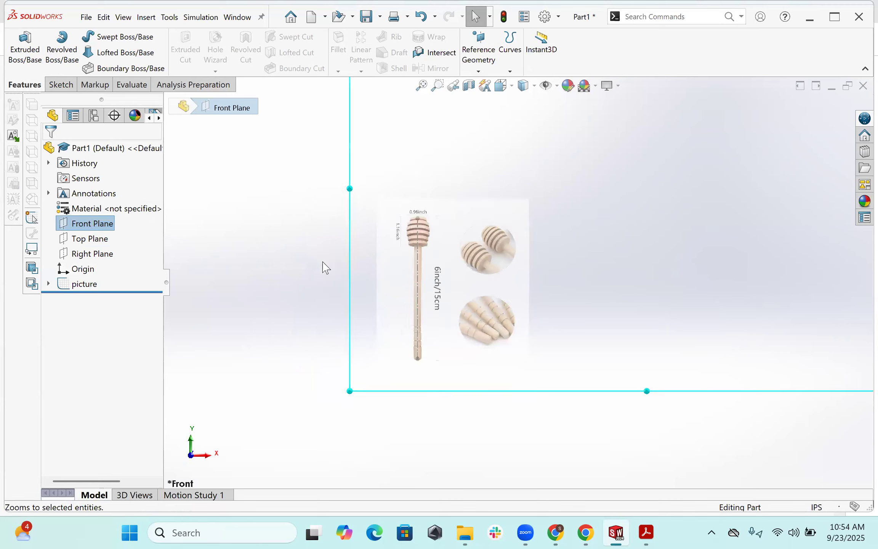
key("z")
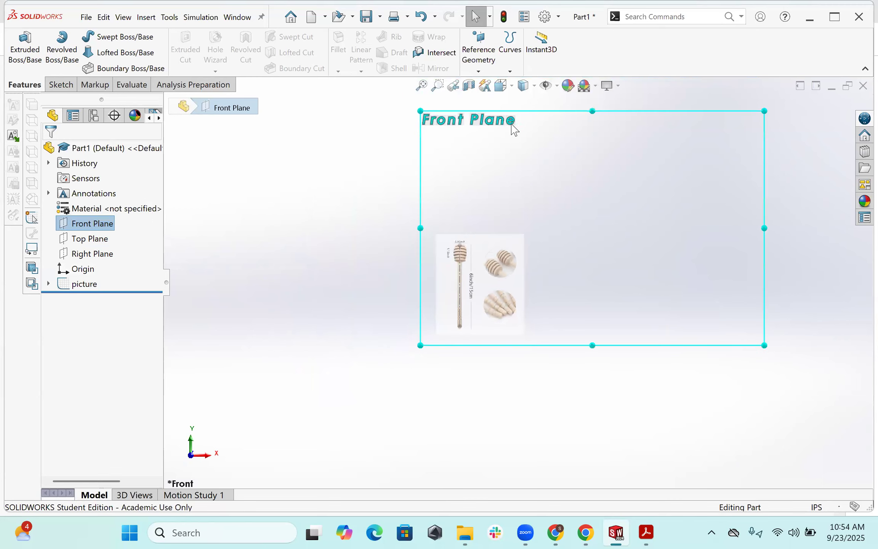
left_click(61, 84)
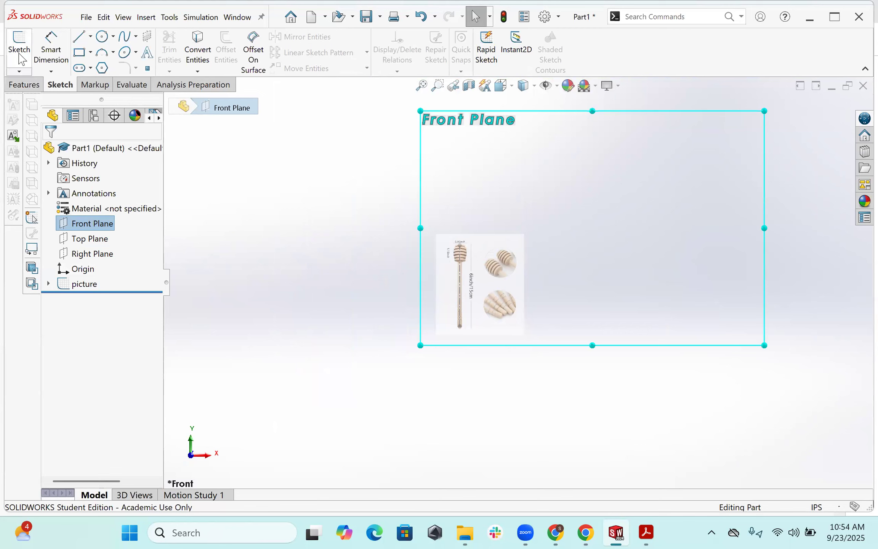
left_click(20, 59)
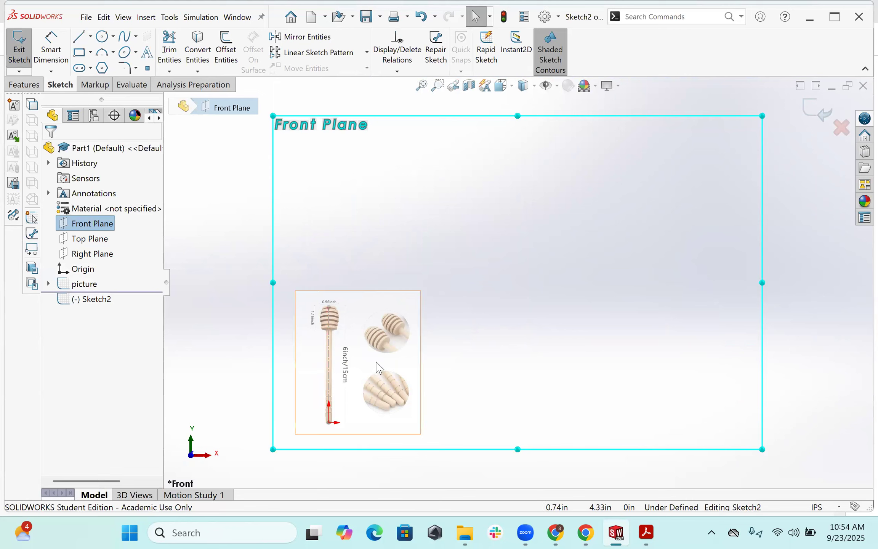
left_click_drag(75, 292, 73, 289)
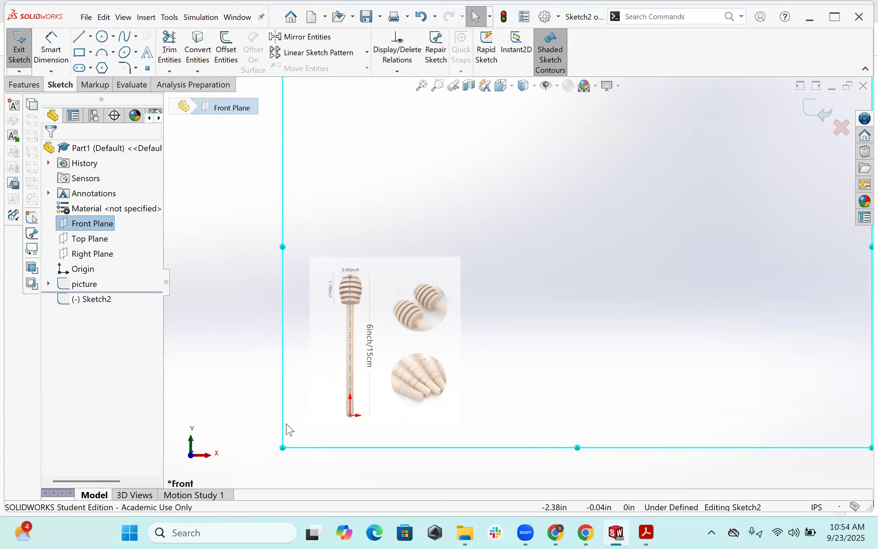
Sketch a corner rectangle from the origin up the centerline into the honey stick's head, about 0.14 in wide by 5.41 in tall.
scroll(288, 427, "down", 5)
scroll(480, 381, "down", 2)
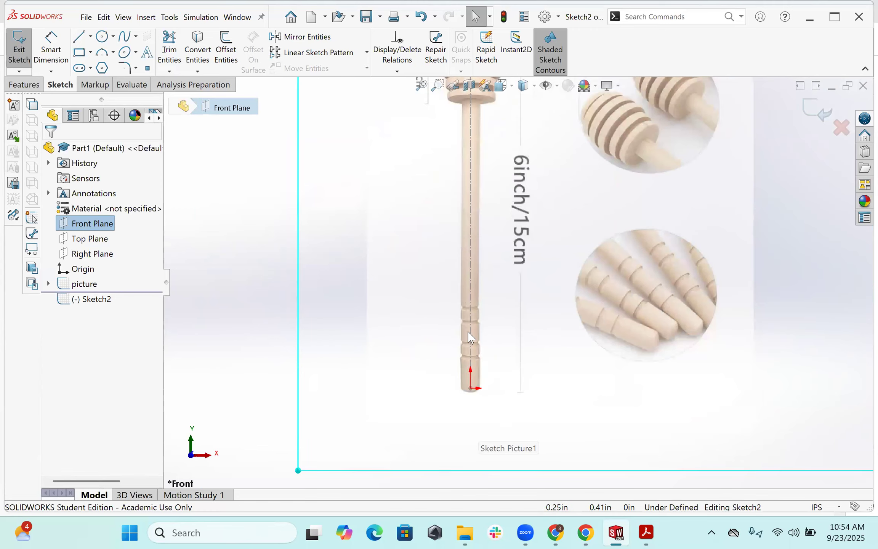
scroll(474, 267, "up", 1)
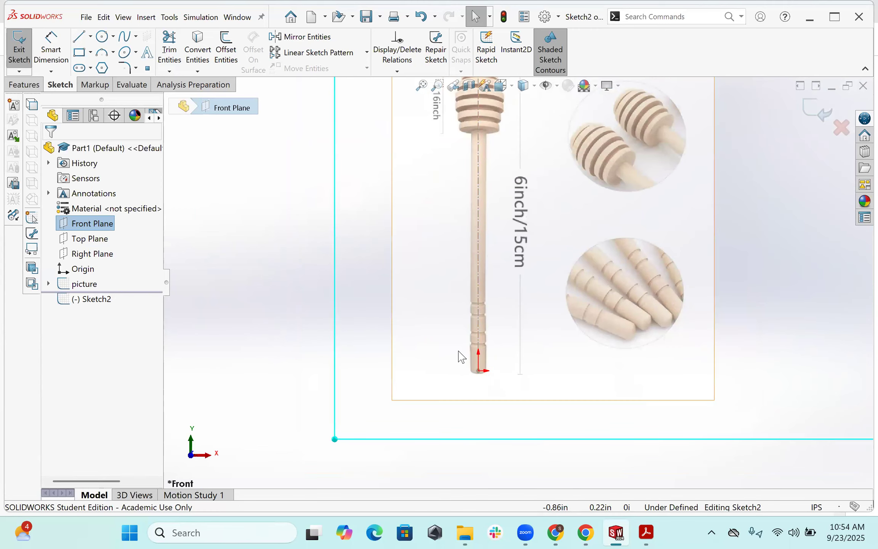
scroll(497, 208, "up", 1)
scroll(478, 148, "down", 2)
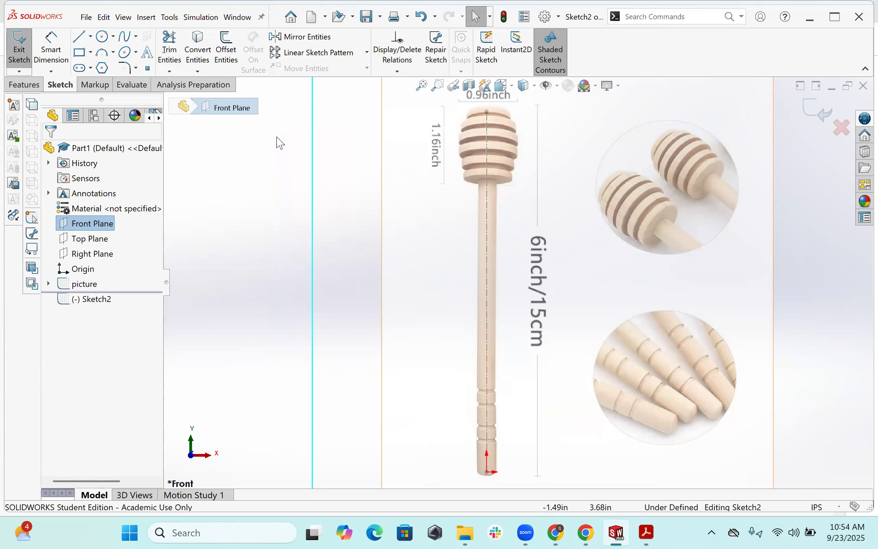
left_click(80, 53)
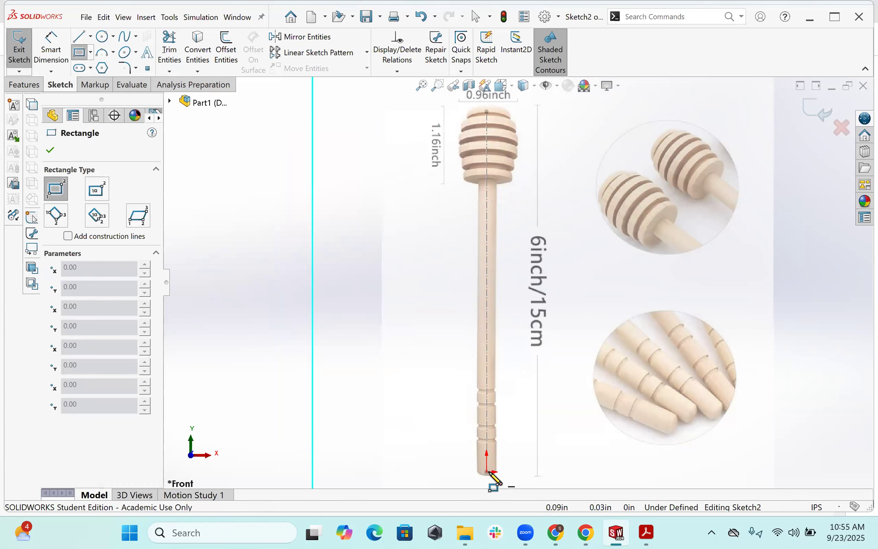
left_click(486, 471)
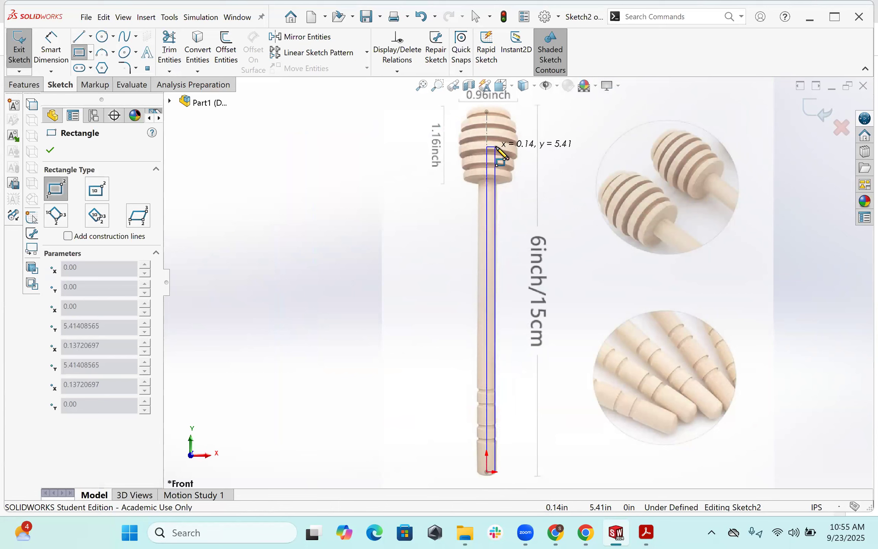
left_click(496, 146)
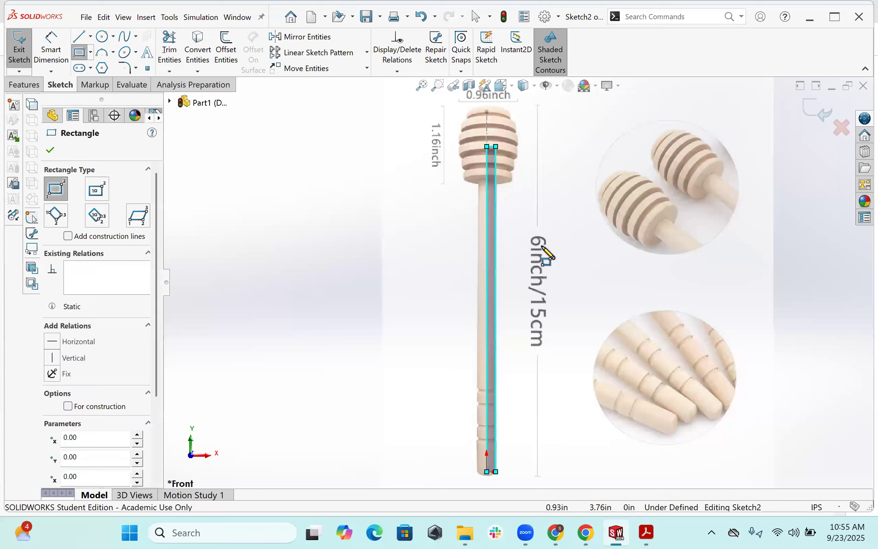
key("Escape")
Widen the rectangle to about 0.16 in by moving its outer vertical edge to the handle's outline.
scroll(535, 250, "up", 2)
scroll(515, 335, "down", 5)
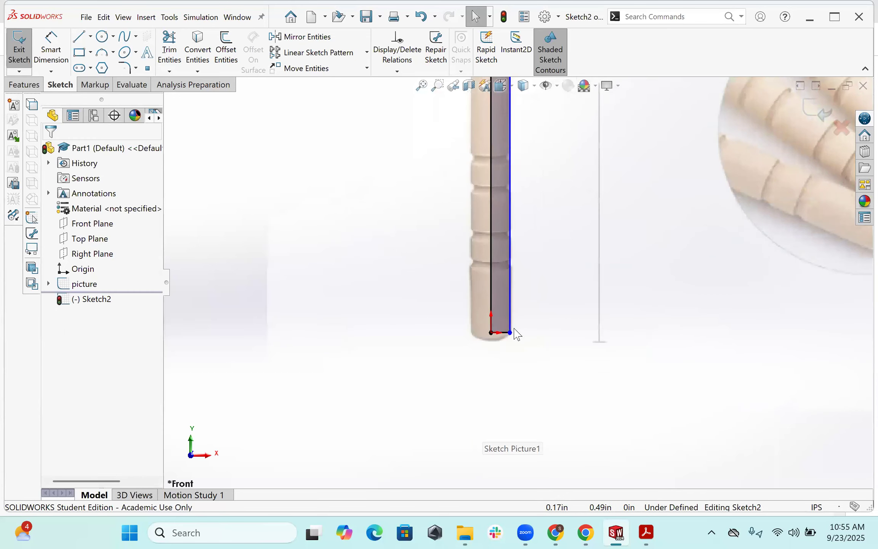
scroll(512, 305, "down", 2)
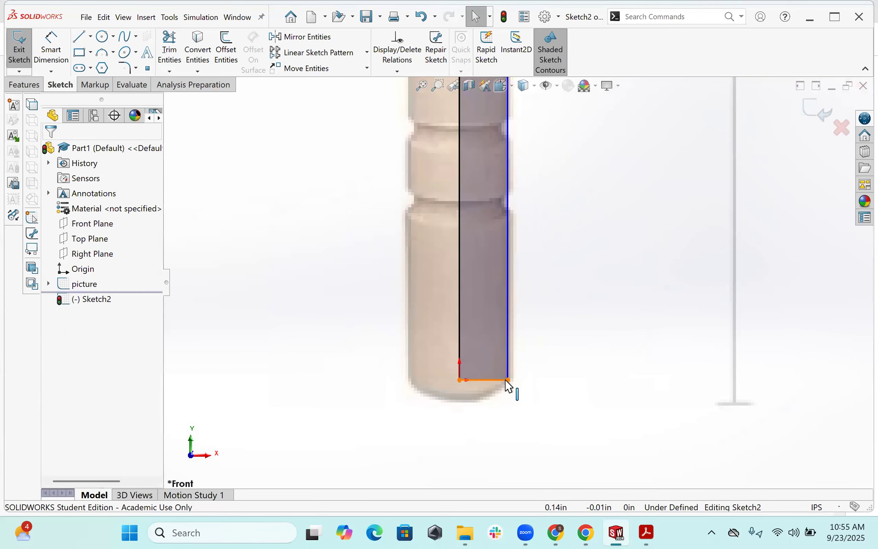
left_click(519, 379)
mouse_move(509, 377)
left_mouse_down()
mouse_move(525, 377)
mouse_move(513, 380)
left_mouse_up()
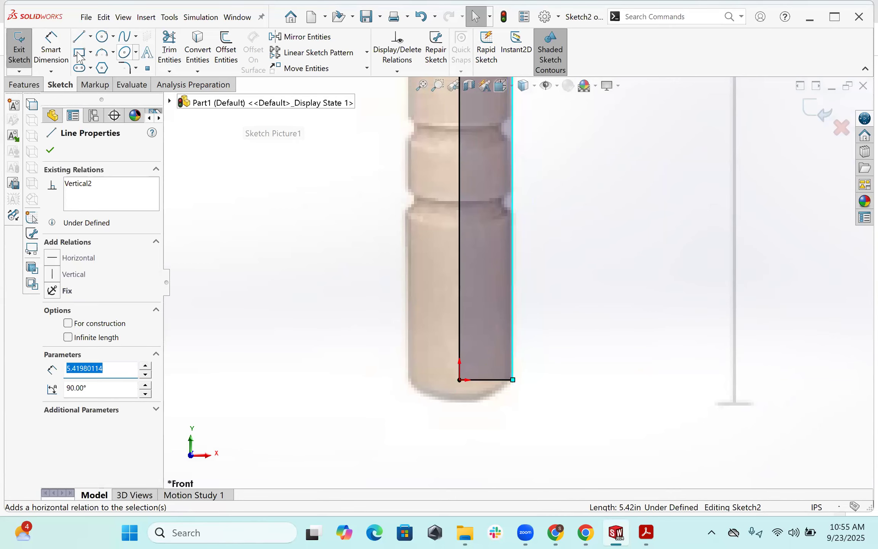
Dimension the rectangle's lower edge and set its width to .25/2 in.
left_click(51, 47)
scroll(577, 324, "up", 1)
scroll(577, 324, "up", 3)
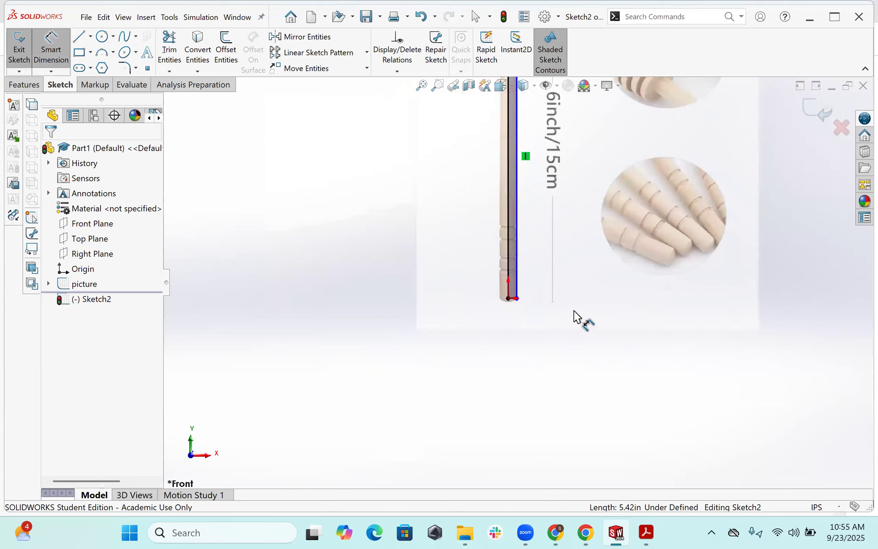
scroll(529, 161, "up", 3)
scroll(527, 160, "down", 2)
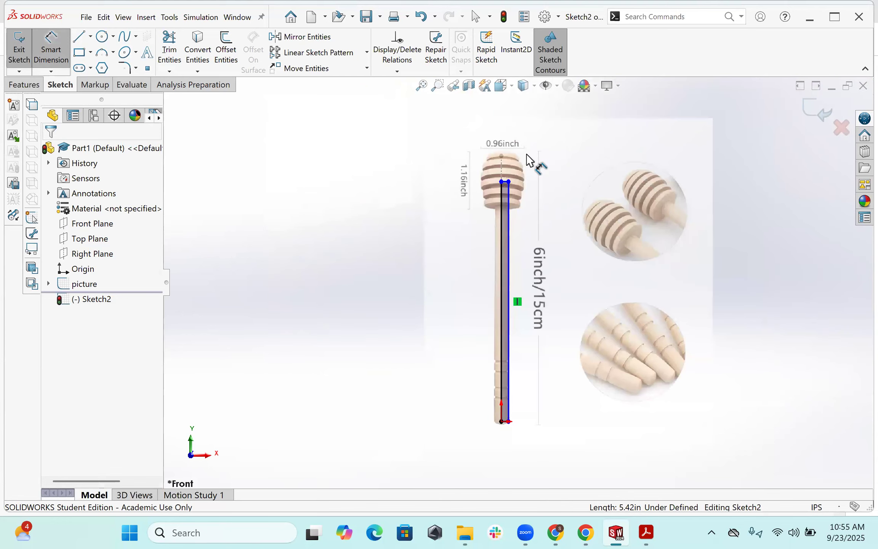
scroll(527, 160, "up", 1)
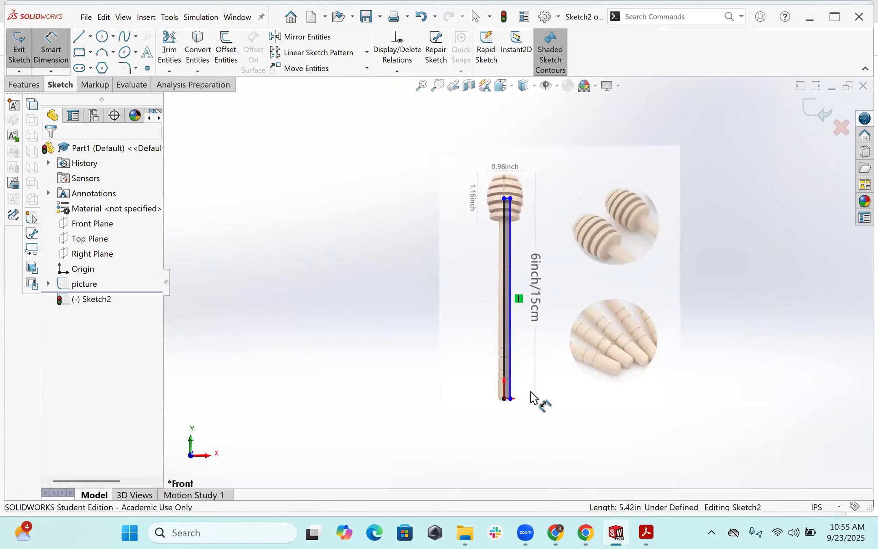
scroll(504, 378, "down", 5)
left_click(462, 311)
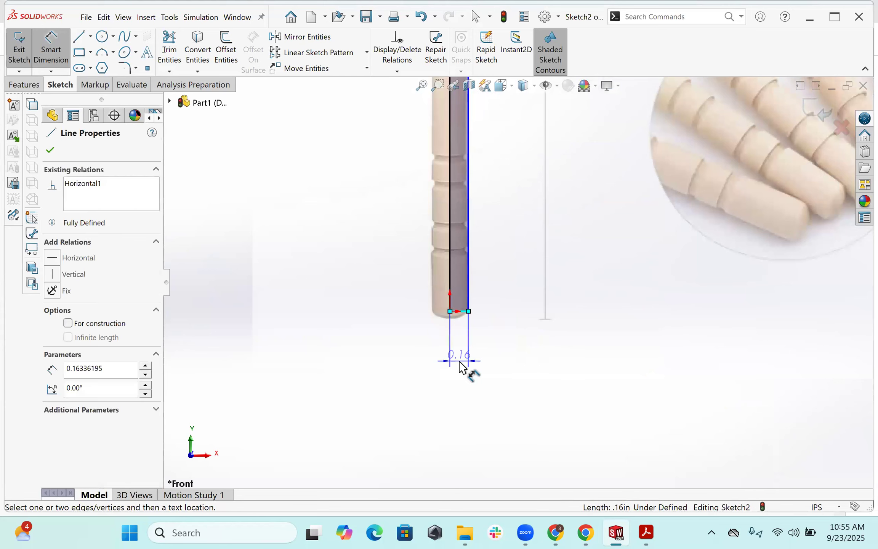
left_click(537, 371)
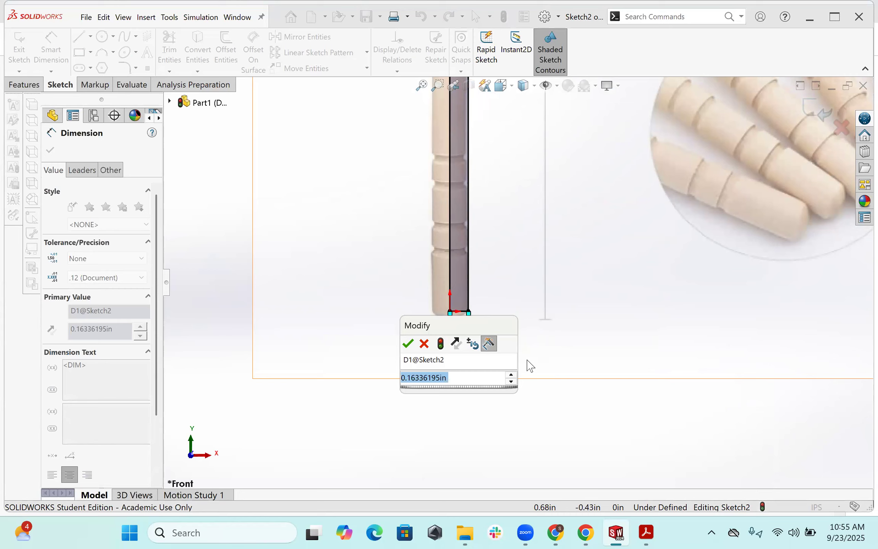
type(".25")
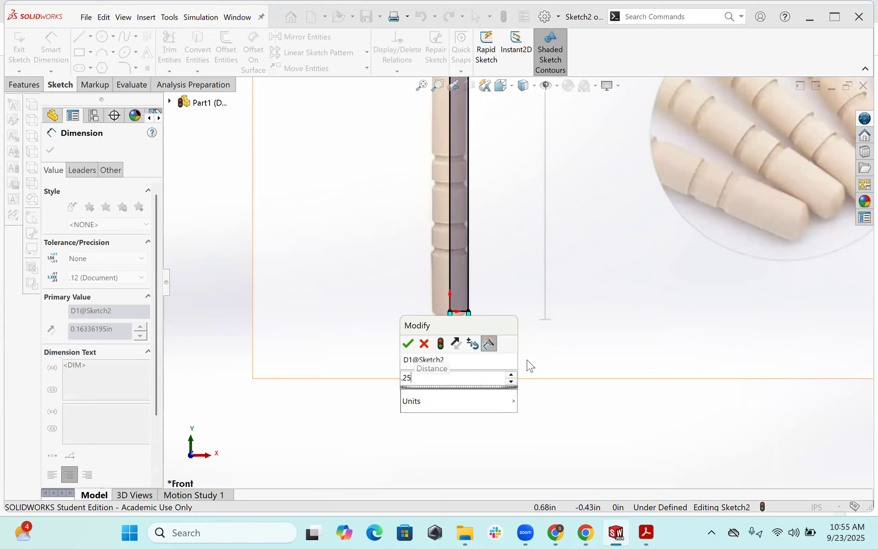
type("/2")
key("Return")
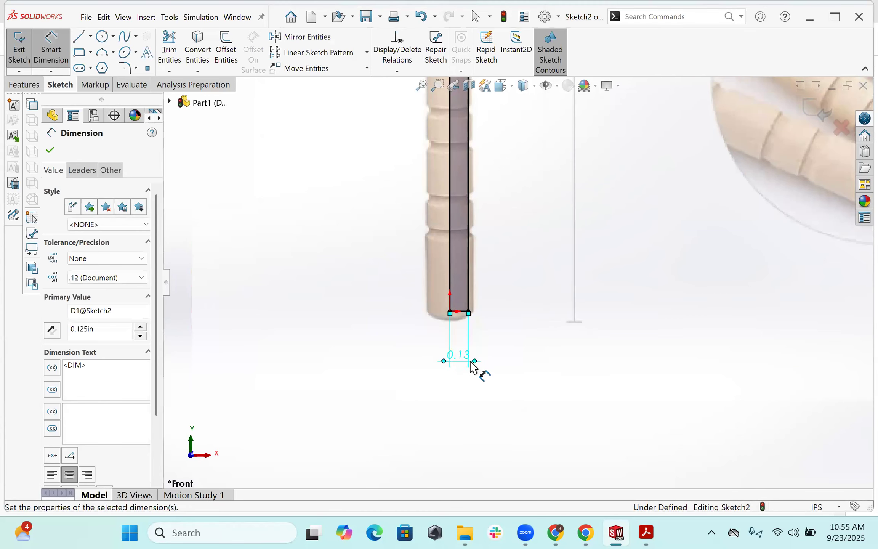
Change the rectangle's width dimension to 0.15 in.
double_click(459, 354)
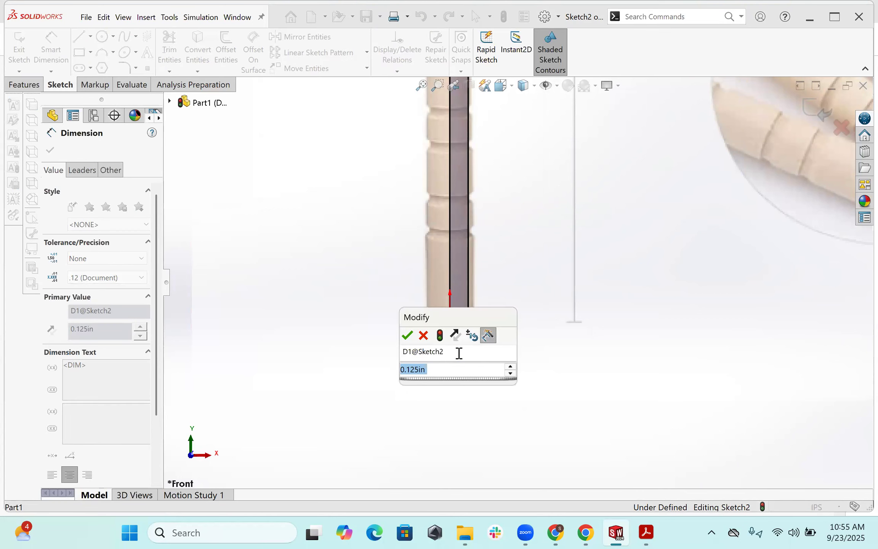
type(".15")
key("Return")
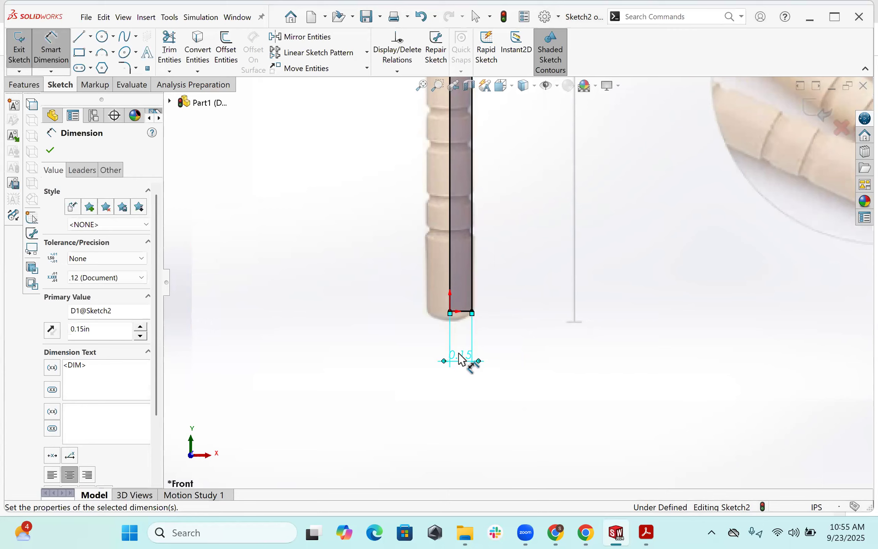
Dimension the rectangle's outer vertical edge at 5.5 in so the handle profile extends into the head.
scroll(491, 263, "up", 5)
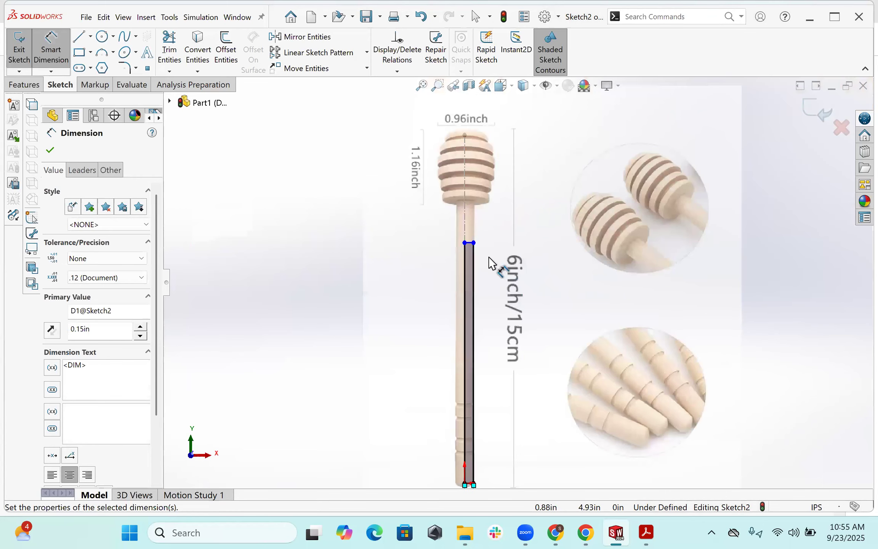
scroll(491, 263, "down", 2)
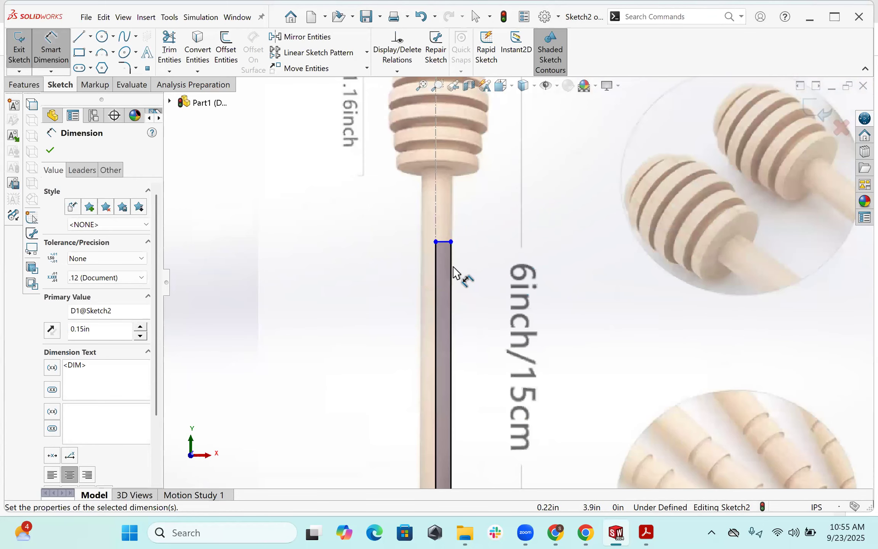
left_click(452, 277)
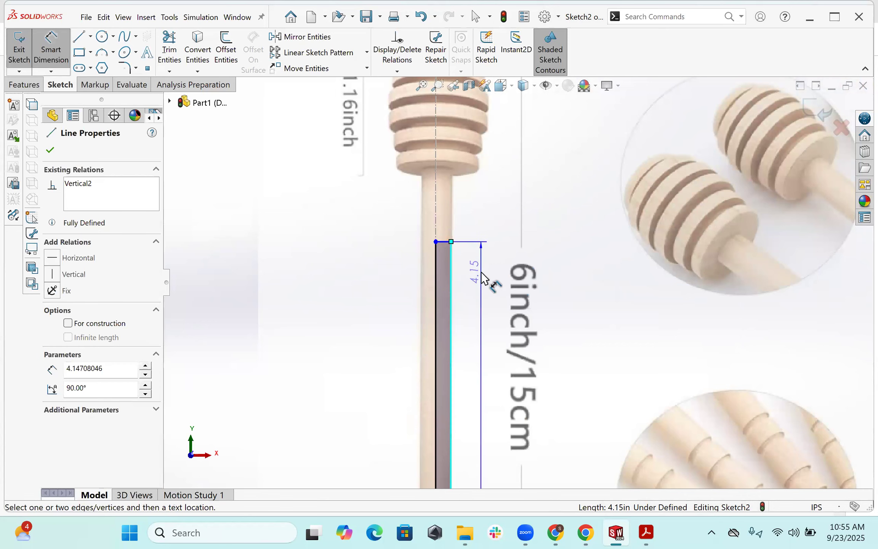
left_click(484, 278)
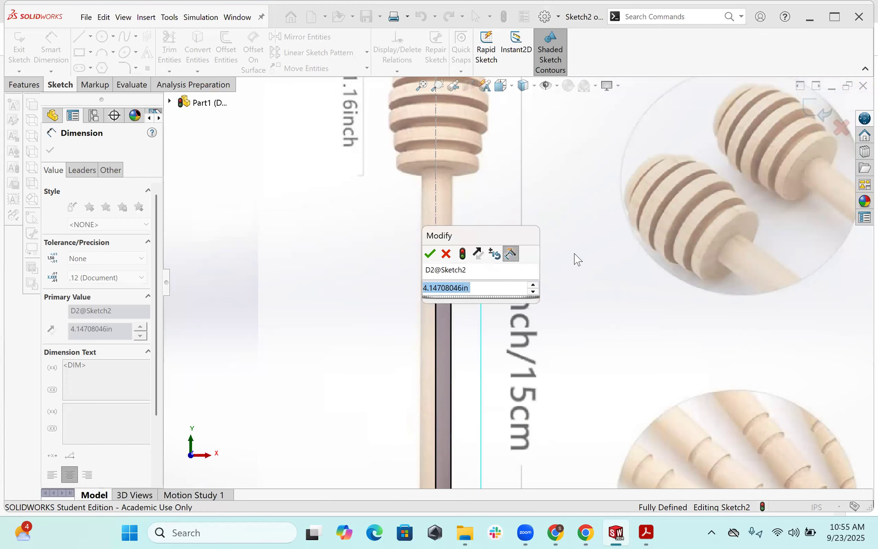
scroll(580, 256, "up", 2)
type("5.5")
key("Return")
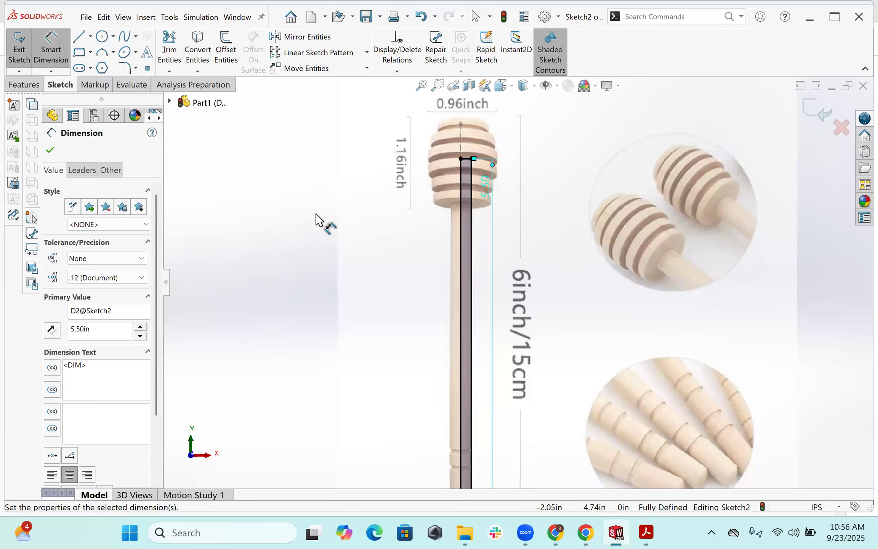
left_click(371, 258)
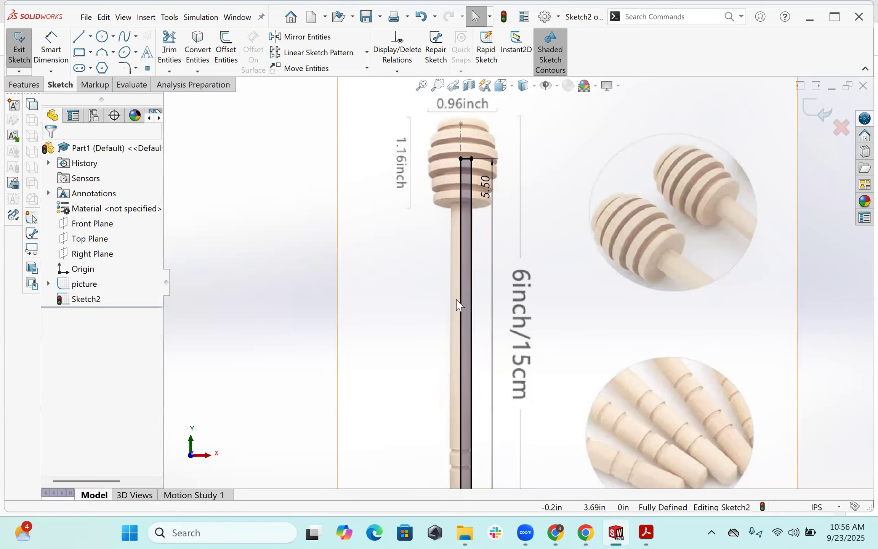
Sketch two circles of about 0.03 in radius on the profile's outer vertical edge, centred on the handle's two lowest grooves.
scroll(519, 435, "up", 3)
scroll(462, 425, "down", 5)
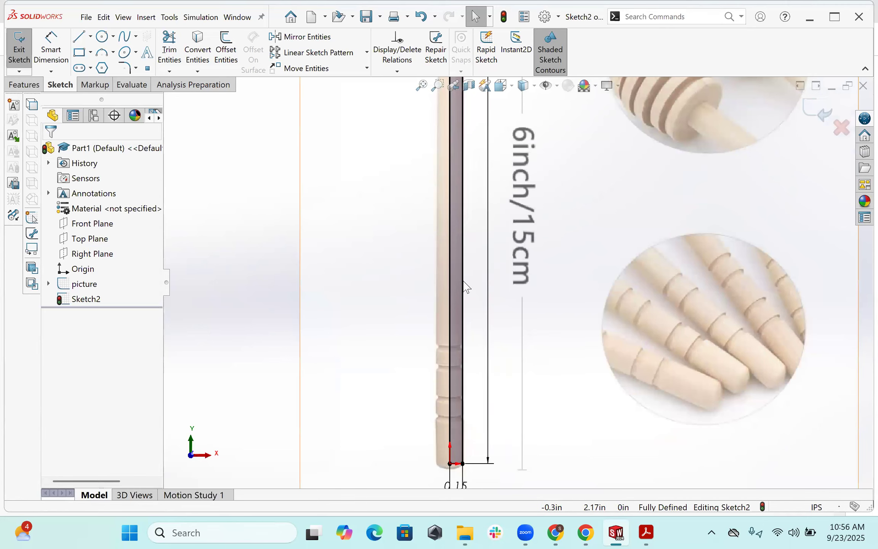
scroll(481, 389, "up", 3)
scroll(463, 304, "down", 5)
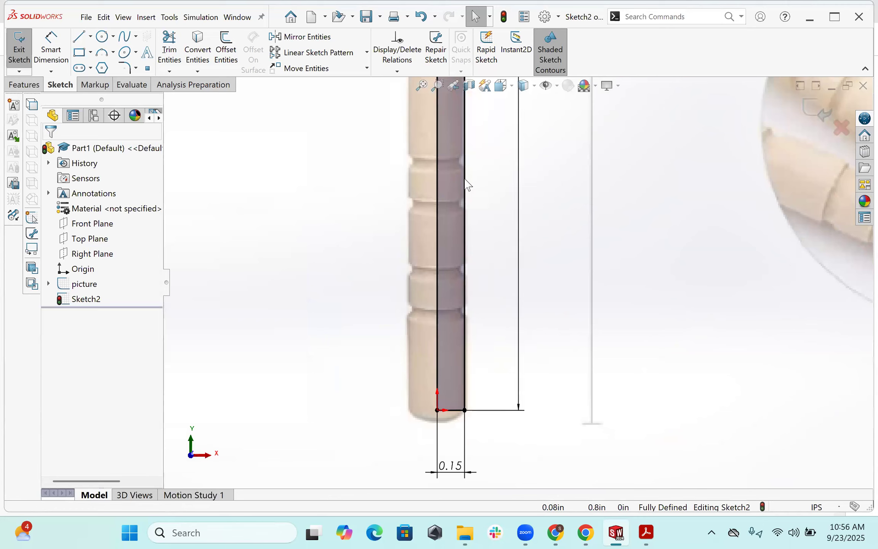
left_click(103, 38)
scroll(474, 337, "down", 2)
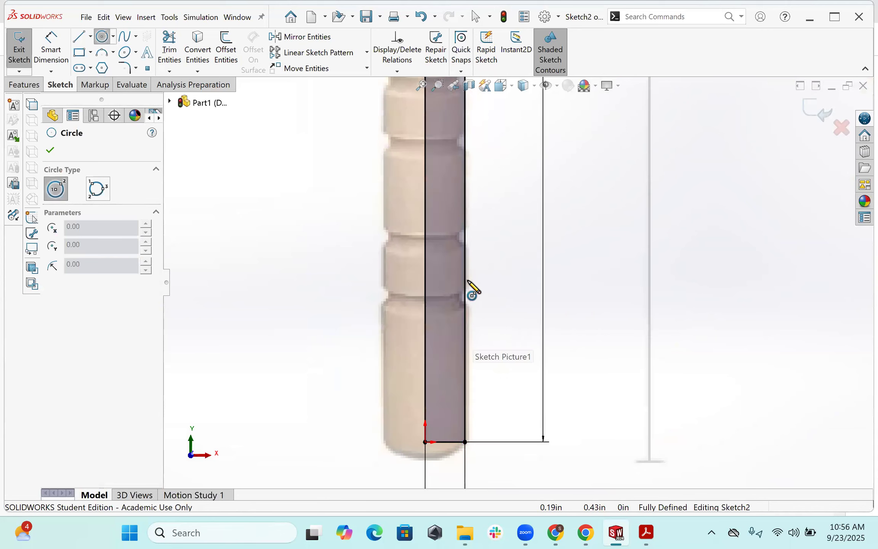
left_click(465, 298)
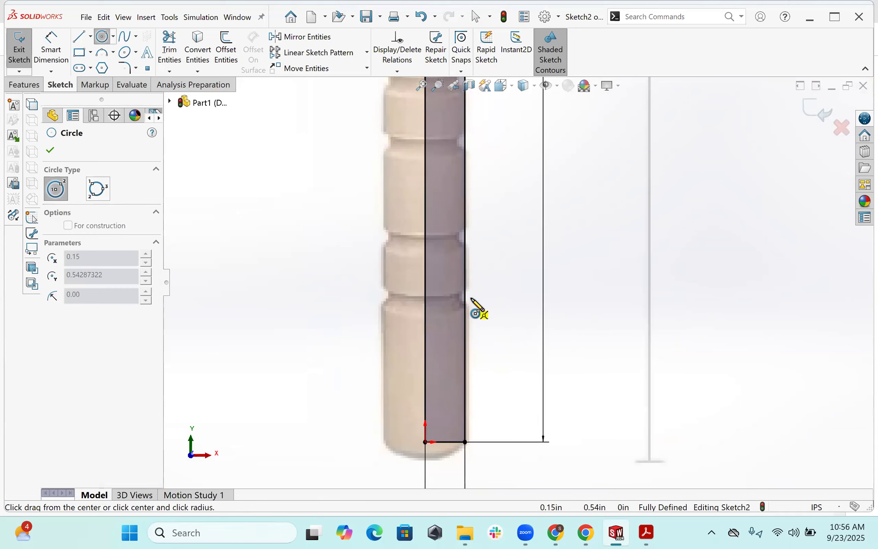
left_click(473, 304)
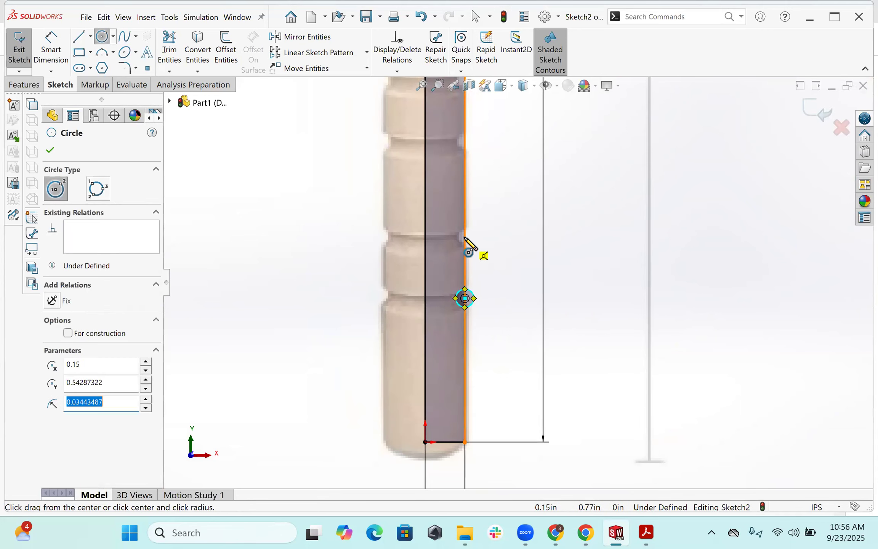
left_click(465, 237)
left_click(474, 237)
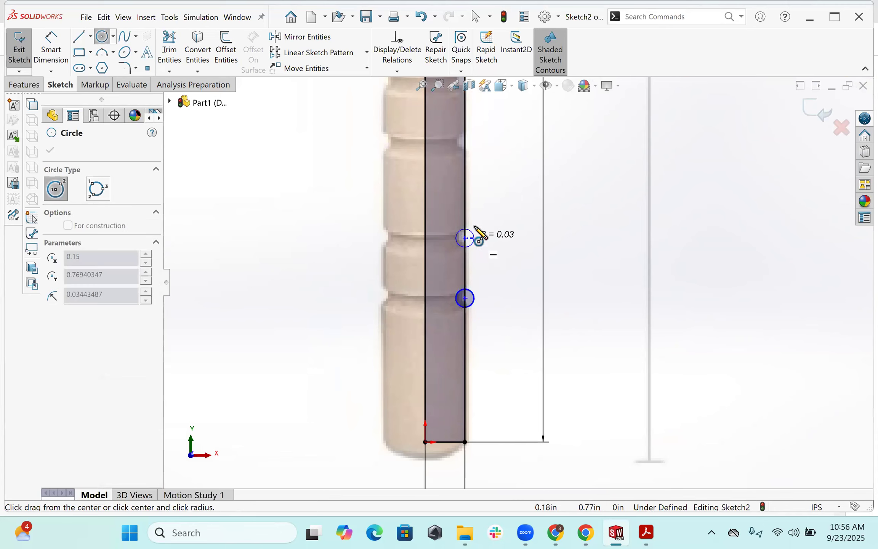
Sketch two more circles of about 0.03 in radius on the outer vertical edge at the handle's two upper grooves.
left_click(464, 145)
left_click(474, 143)
scroll(482, 151, "up", 3)
scroll(493, 197, "down", 2)
key("Escape")
scroll(476, 260, "up", 3)
Select all four groove circles and apply an Equal relation to them.
left_click(341, 274)
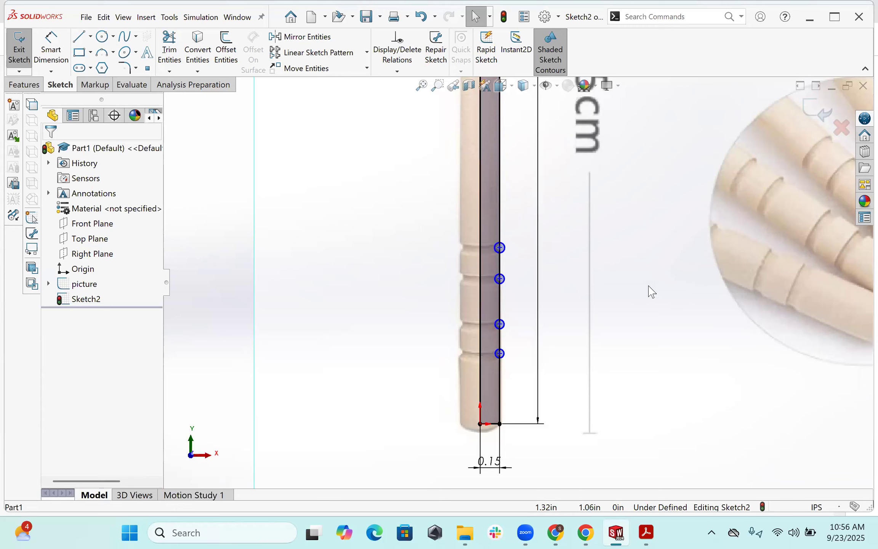
scroll(424, 253, "up", 1)
mouse_move(228, 222)
left_mouse_down()
mouse_move(294, 239)
mouse_move(525, 343)
mouse_move(523, 354)
left_mouse_up()
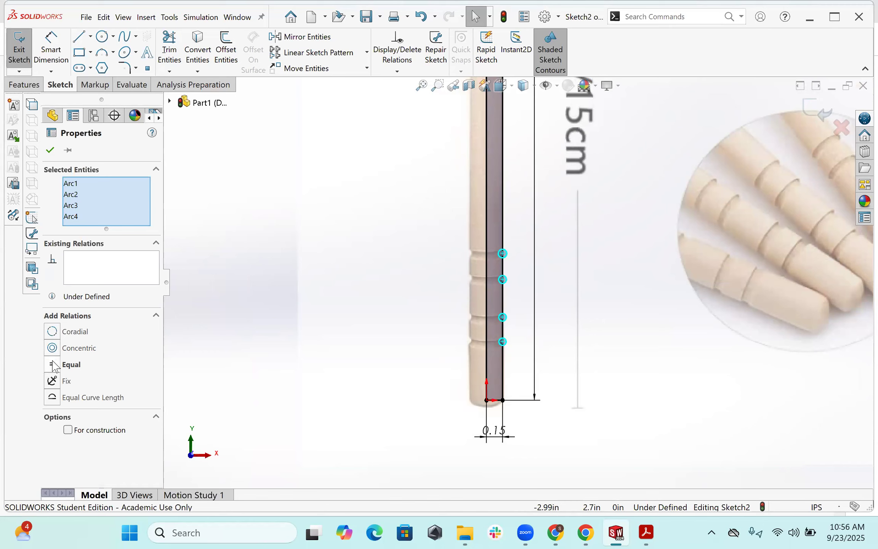
left_click(227, 329)
Dimension the lowest groove circle's diameter at 0.07 in.
scroll(508, 342, "down", 6)
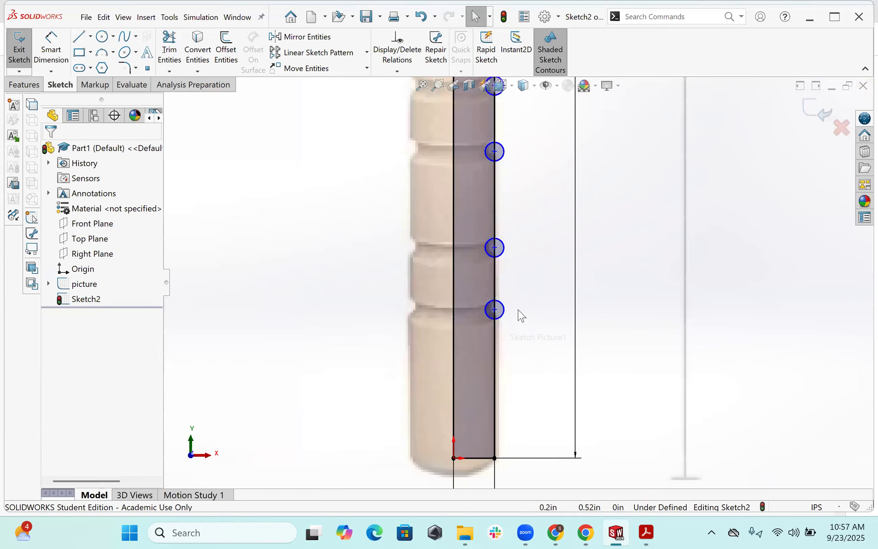
left_click(61, 58)
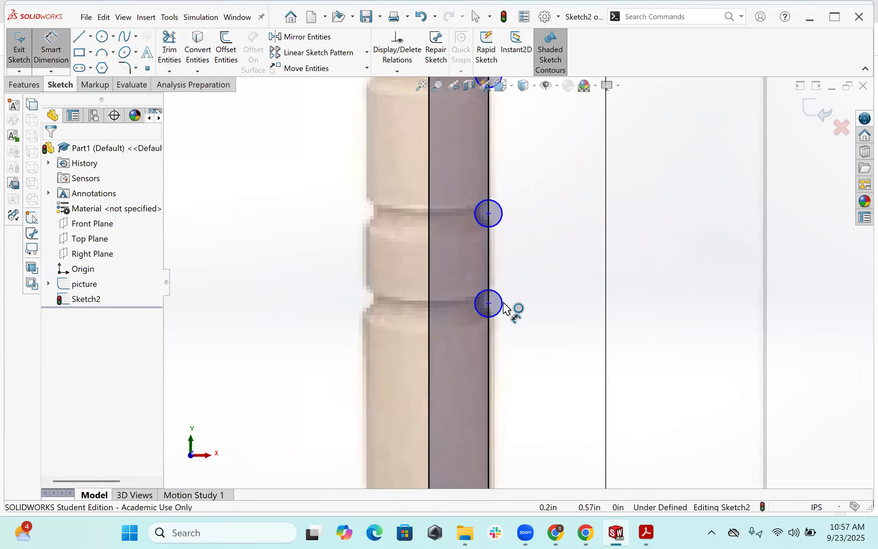
left_click(511, 307)
left_click(586, 324)
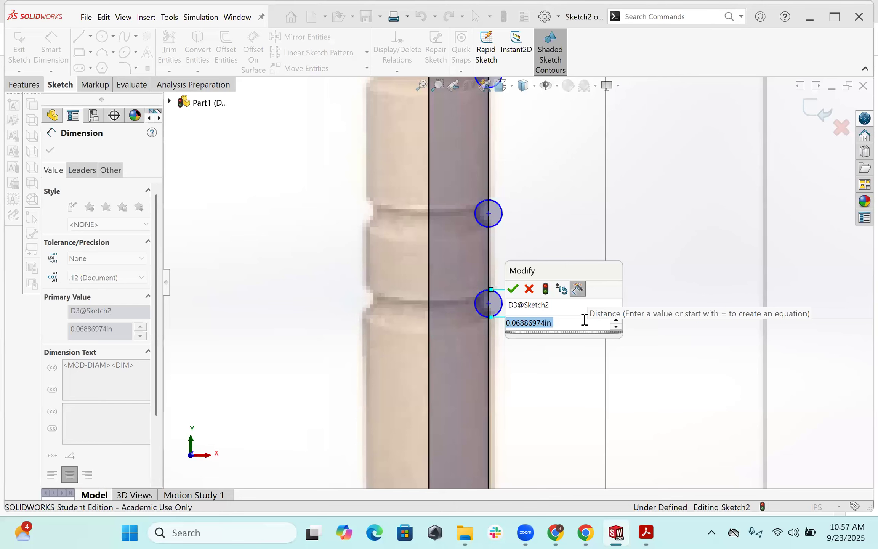
type(".07")
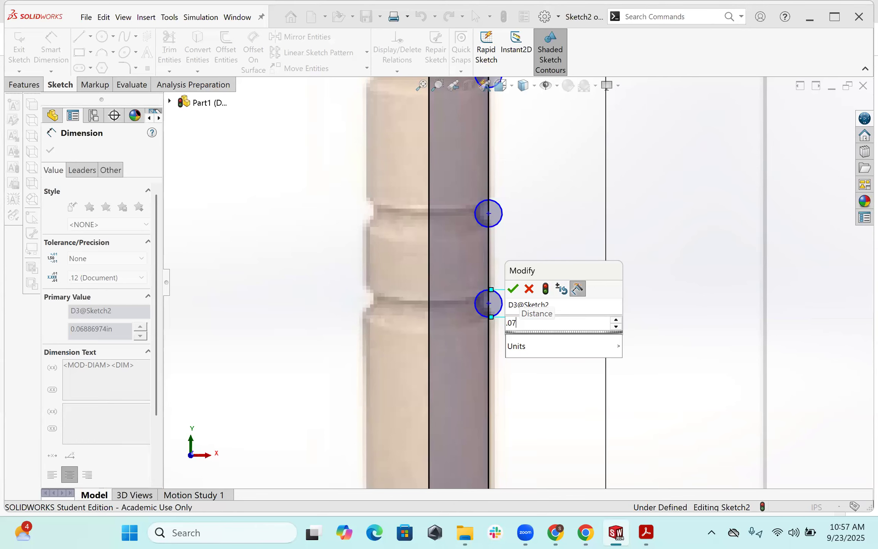
key("Return")
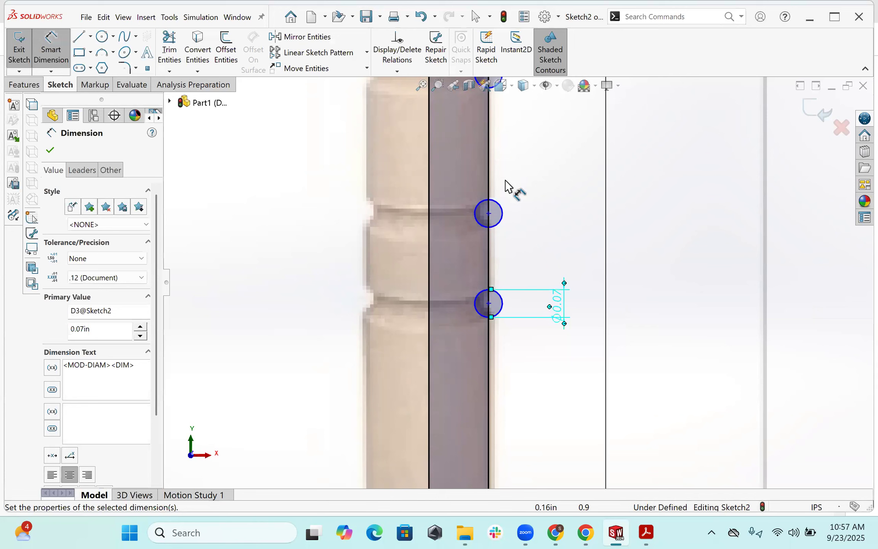
Change the groove circle's diameter dimension to 0.05 in.
double_click(556, 303)
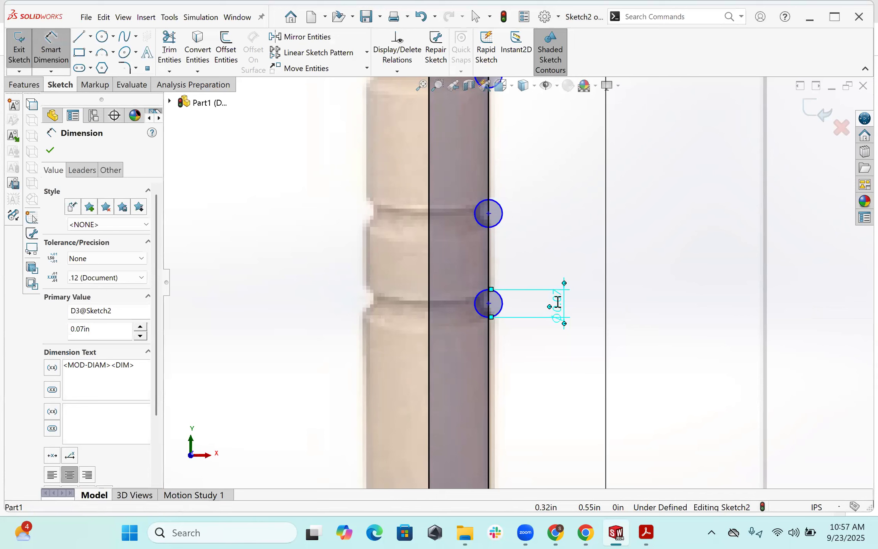
type("0.05")
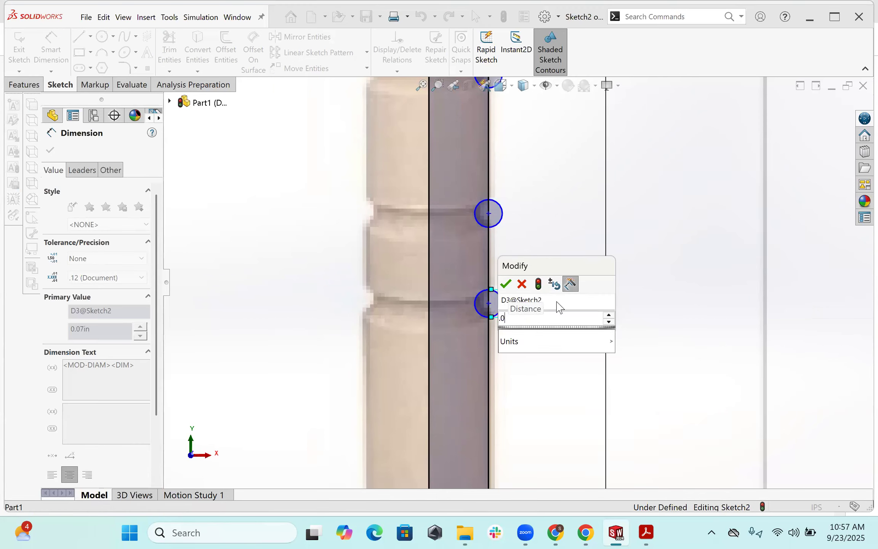
key("Return")
Compare the circles with the pictured grooves and set the groove circle's diameter to 0.06 in.
scroll(537, 202, "up", 3)
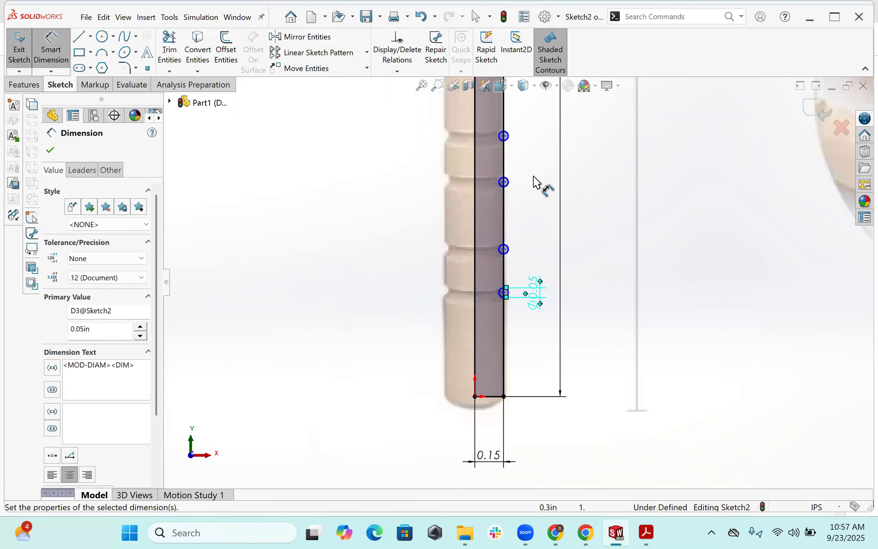
scroll(520, 166, "down", 2)
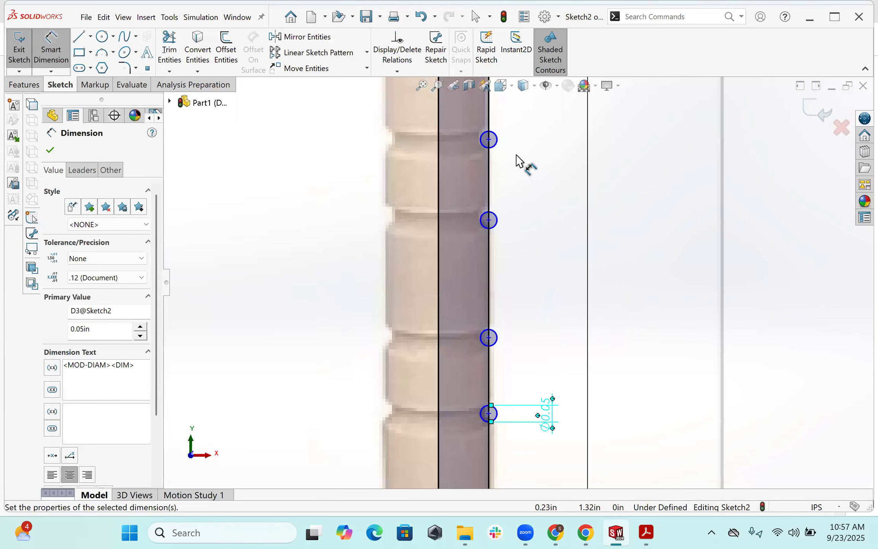
scroll(515, 124, "down", 2)
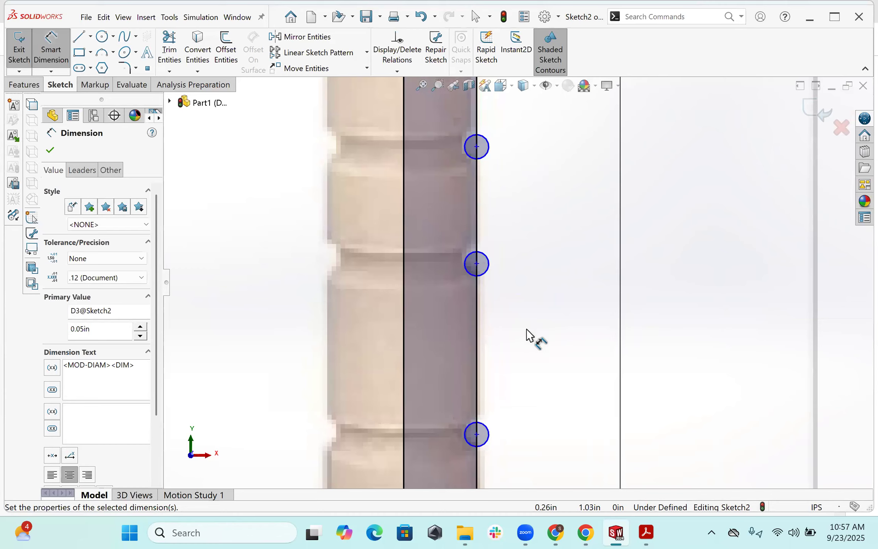
scroll(513, 414, "up", 3)
scroll(583, 434, "down", 3)
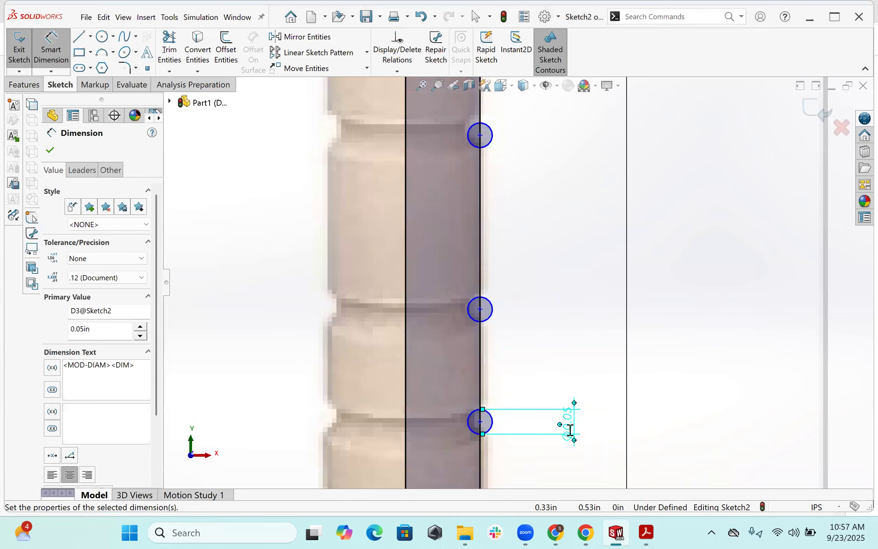
double_click(569, 429)
type("0.06")
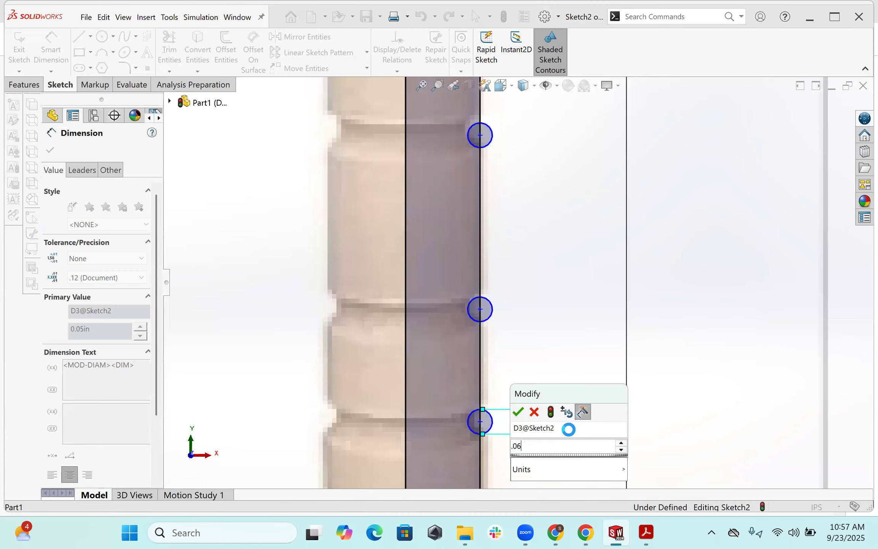
key("Return")
Dimension the lowest groove circle's centre at 0.54 in above the profile's lower edge.
scroll(517, 264, "up", 3)
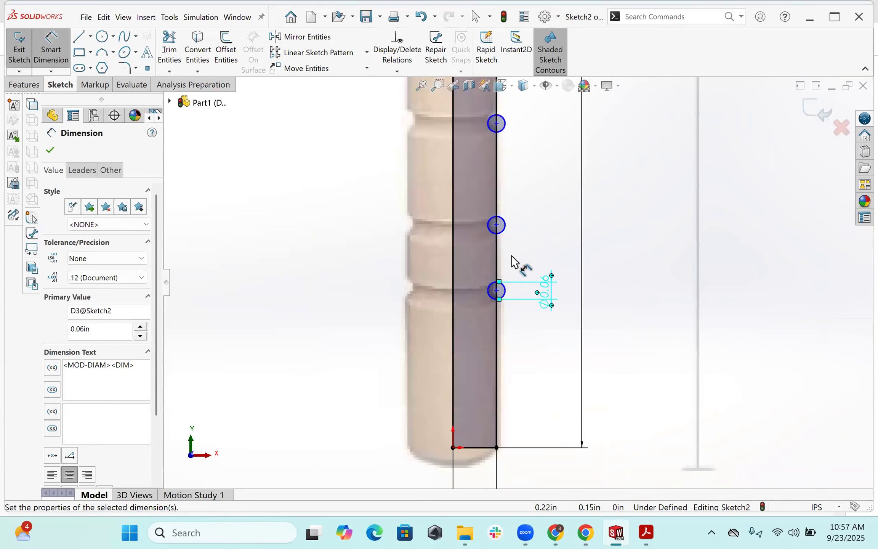
left_click(496, 290)
left_click(480, 448)
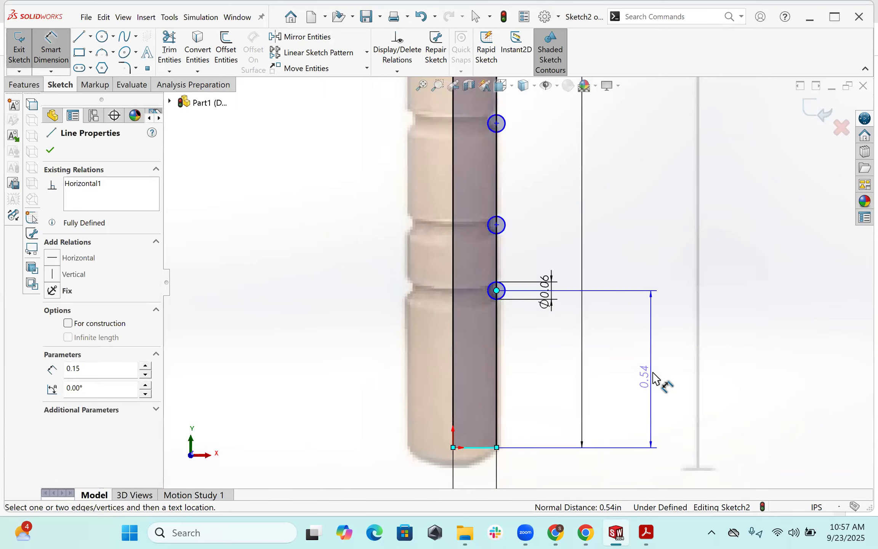
left_click(656, 381)
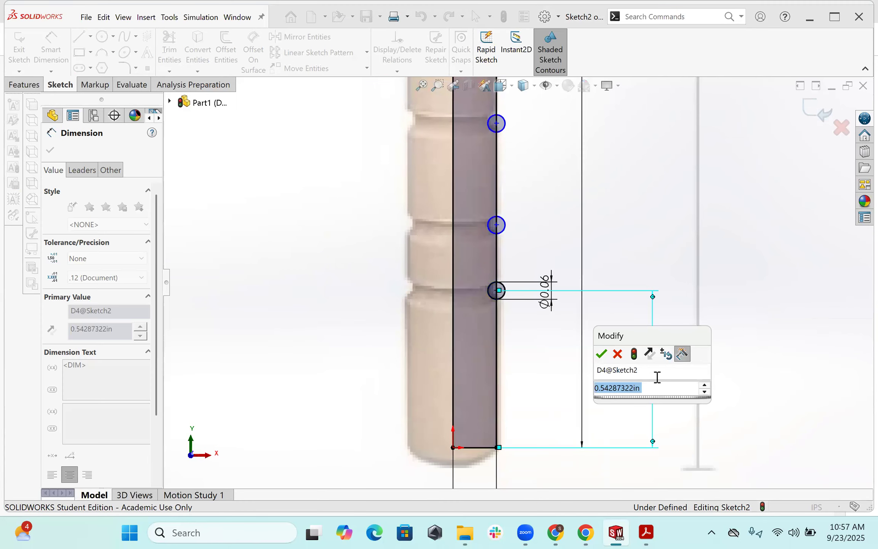
key("BackSpace")
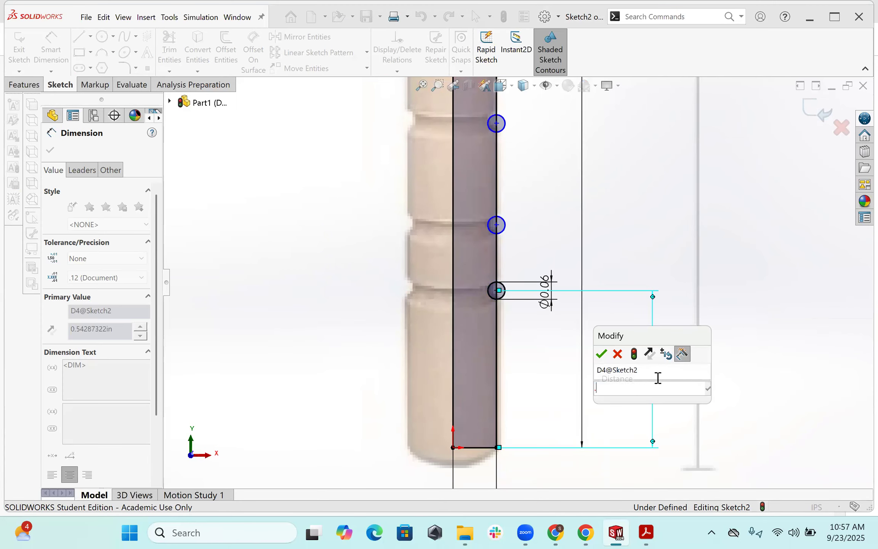
type(".54")
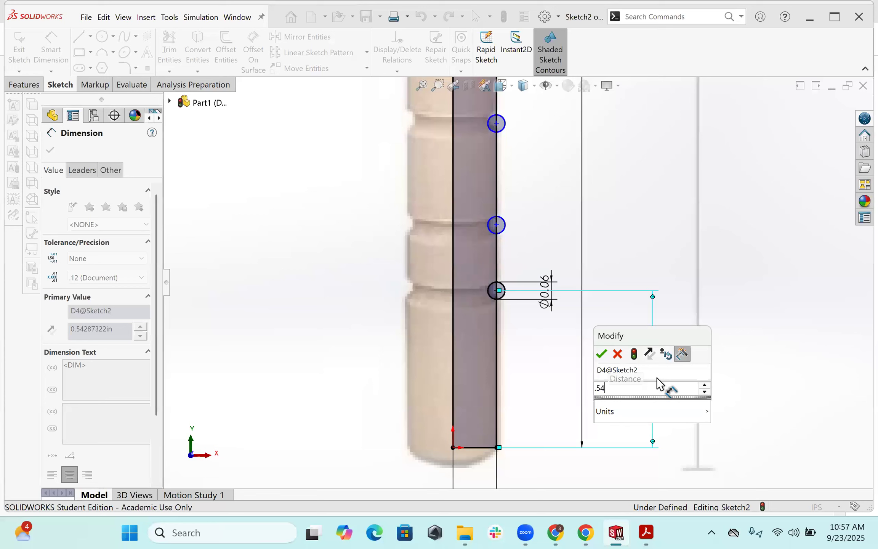
key("Return")
Dimension the vertical spacing between the centres of the two lowest groove circles at 0.2 in.
left_click(499, 290)
left_click(496, 225)
left_click(623, 251)
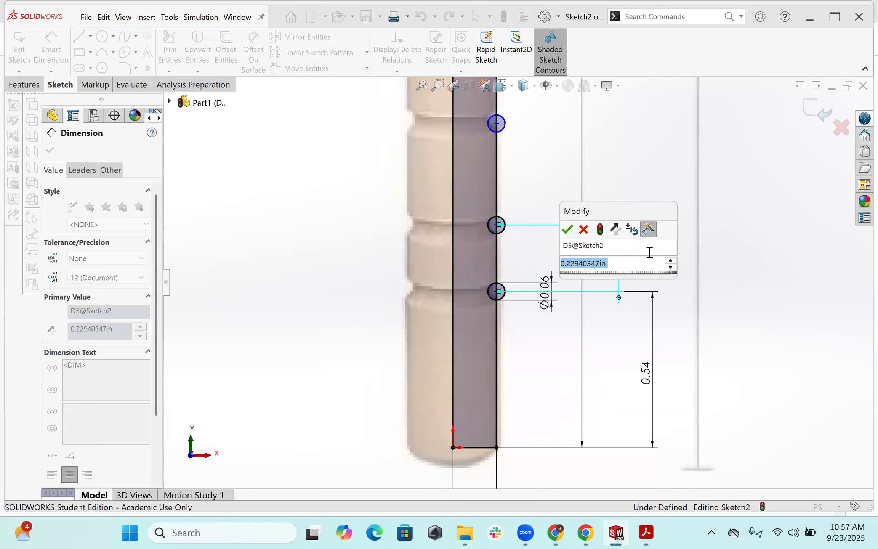
type(".2")
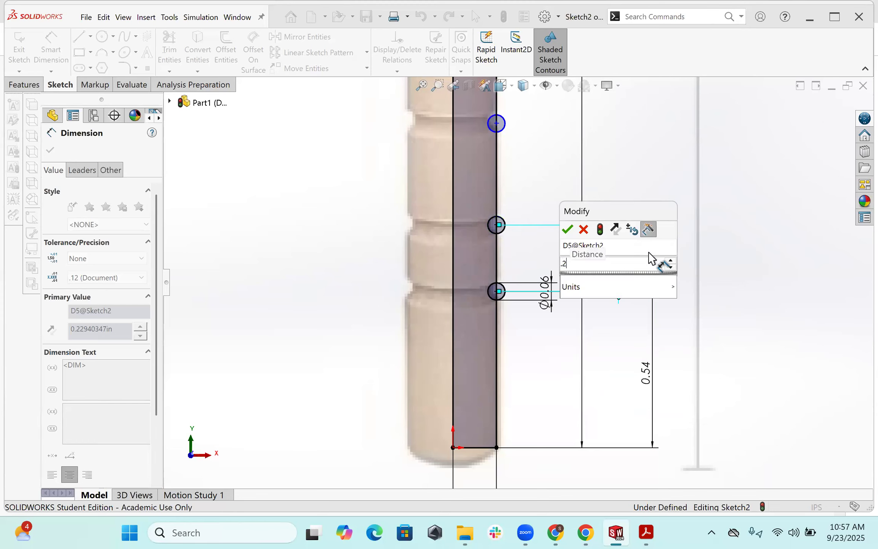
key("Return")
Change the spacing between the two lowest groove circles to 0.25 in.
double_click(611, 254)
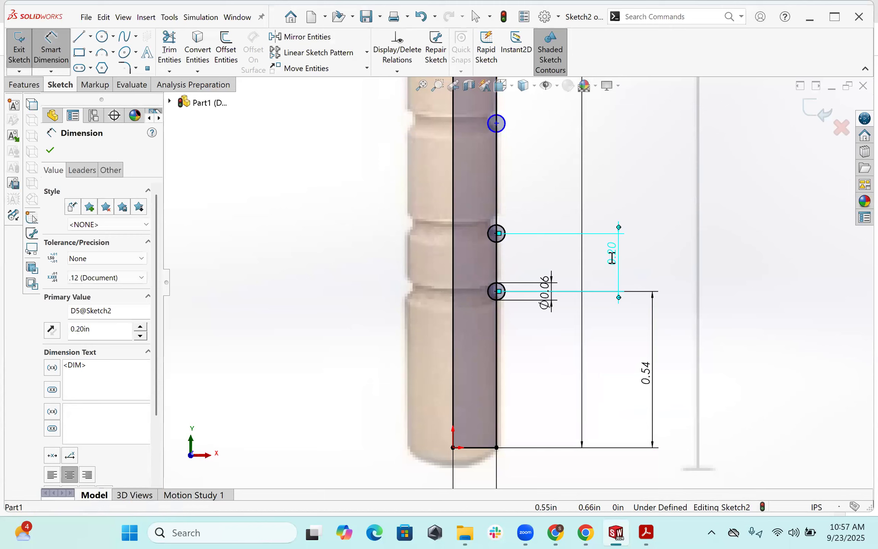
key("BackSpace")
type(".")
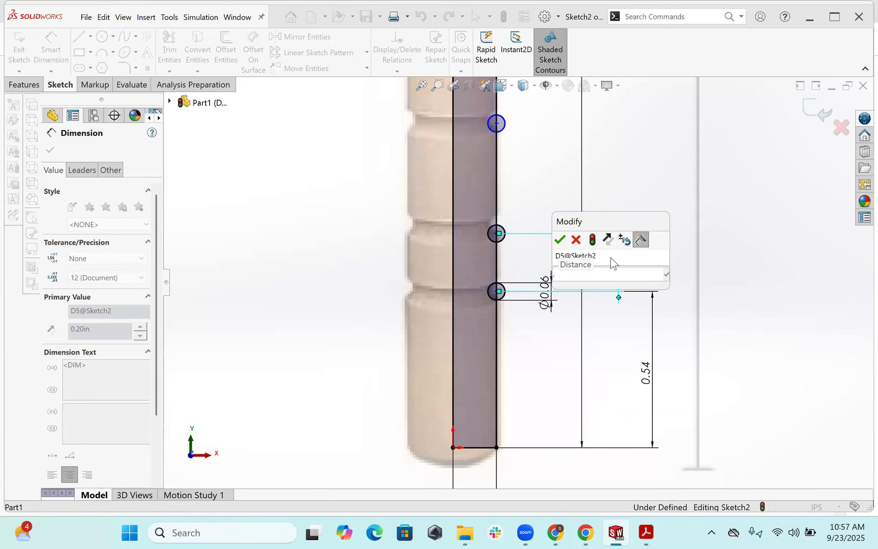
type("25")
key("Return")
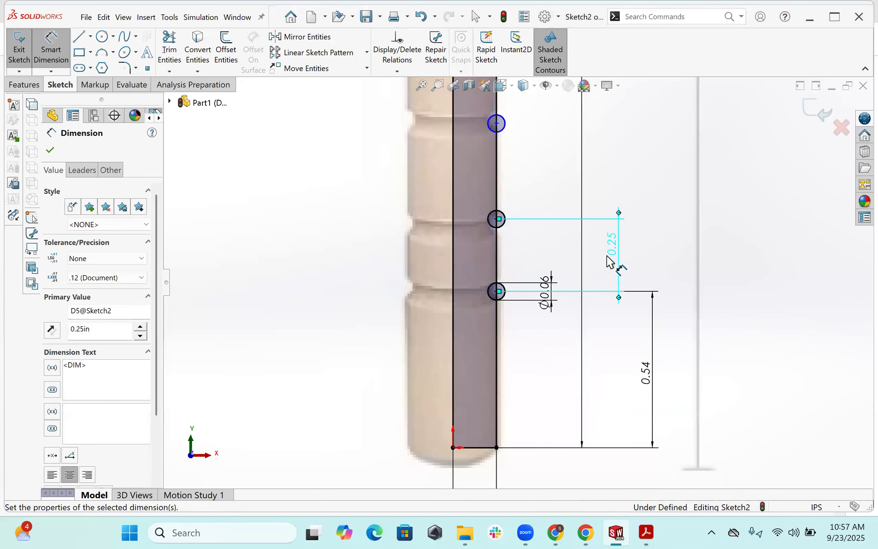
Set the spacing between the two lowest groove circles to 0.23 in to match the pictured grooves.
double_click(616, 251)
key("BackSpace")
type(".23")
key("Return")
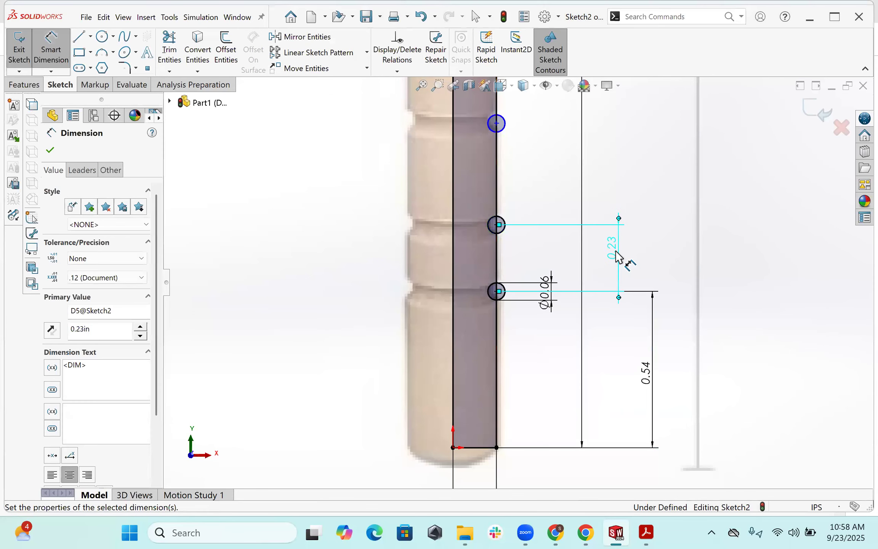
Dimension the vertical spacing between the centres of the two uppermost groove circles at 0.23 in.
scroll(549, 249, "up", 3)
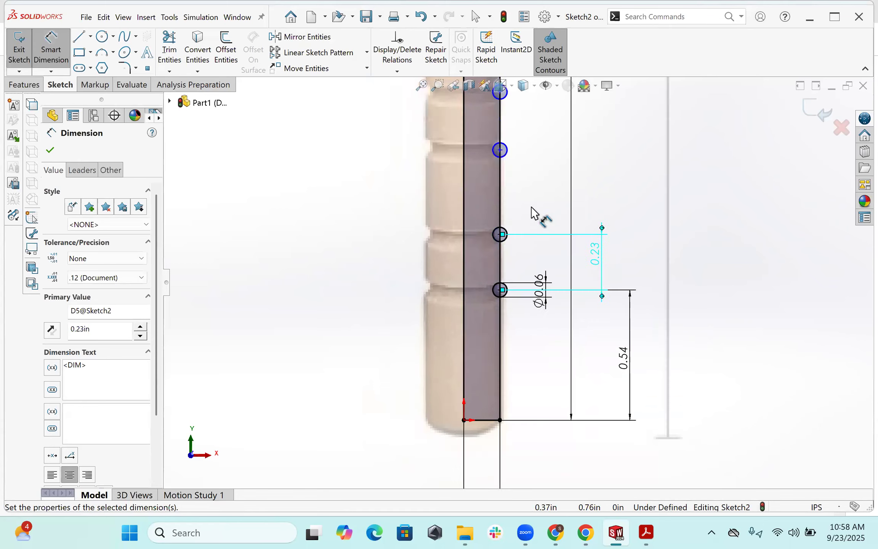
scroll(512, 177, "down", 5)
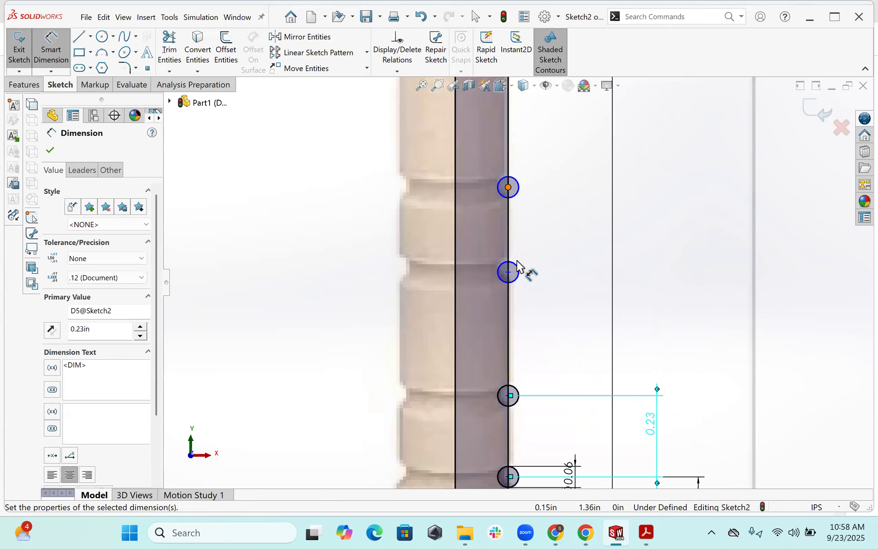
left_click(508, 272)
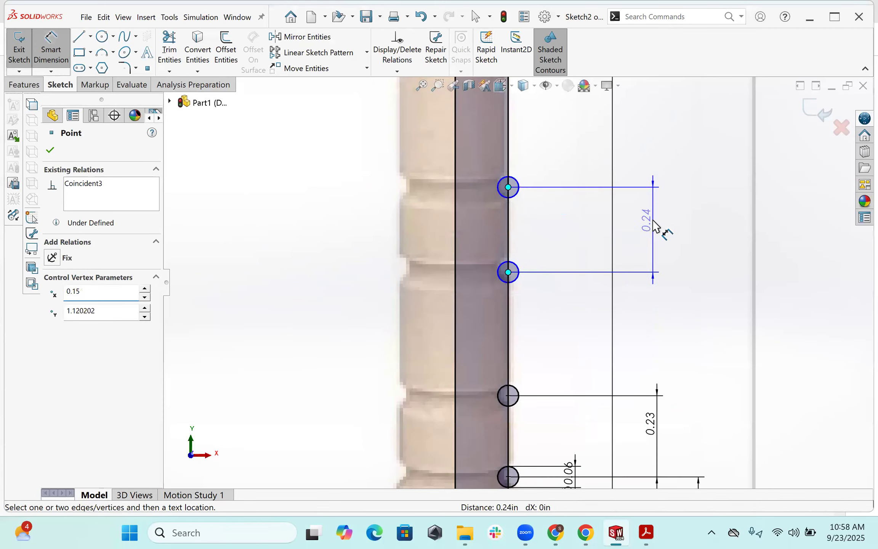
left_click(665, 232)
type(".2")
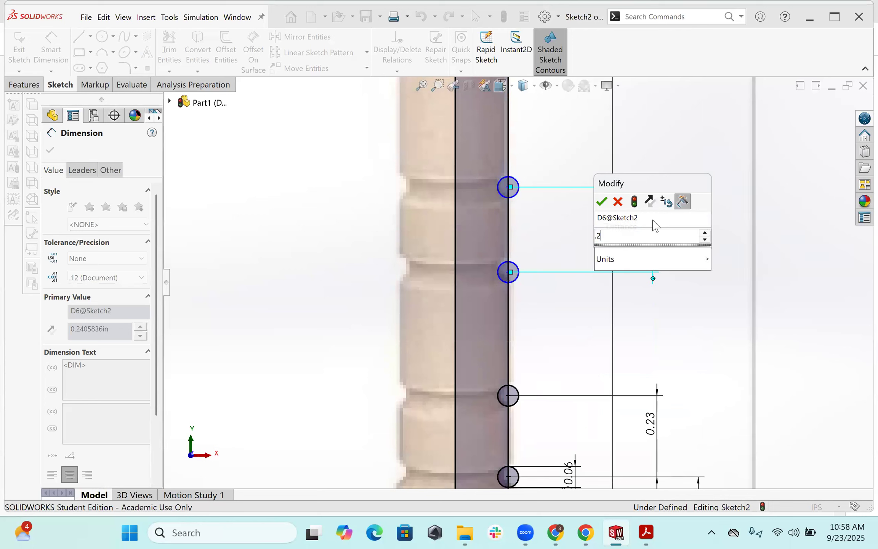
key("Escape")
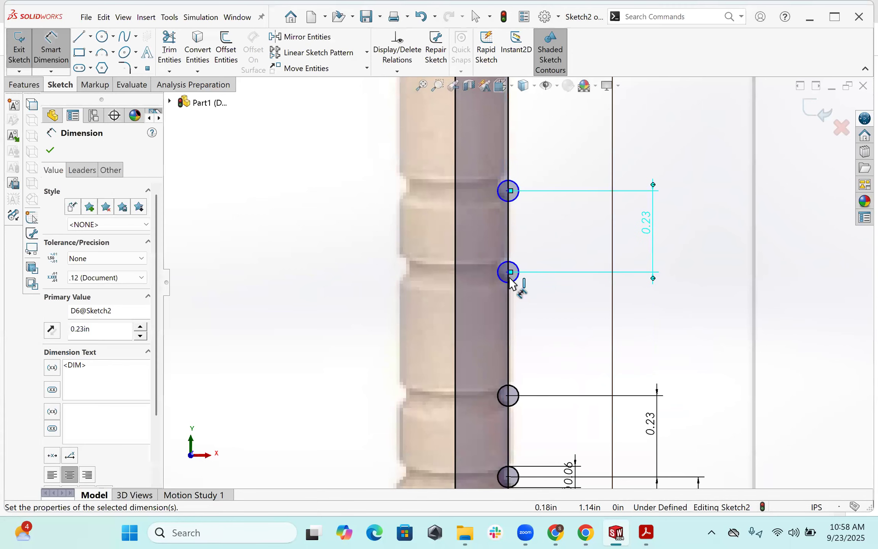
Dimension the vertical spacing between the centres of the second and third groove circles at 0.36 in.
left_click(508, 396)
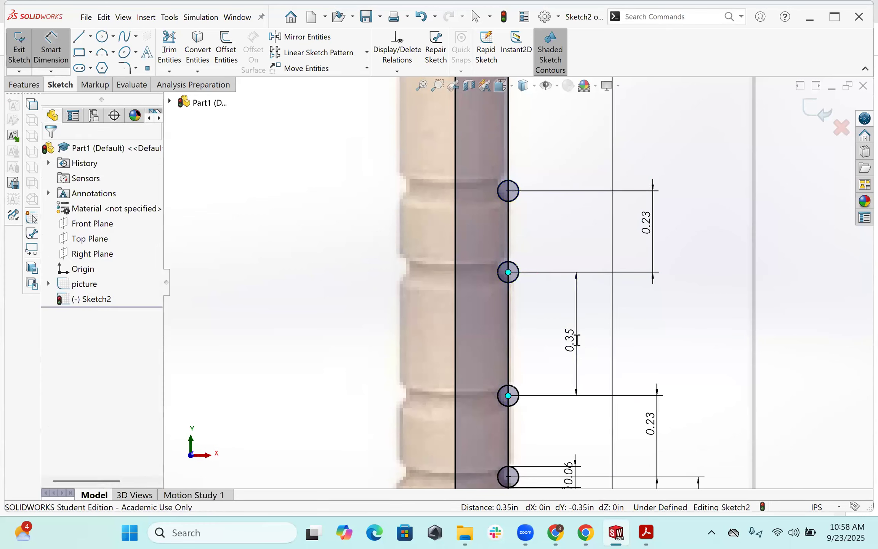
left_click(575, 339)
type(".36")
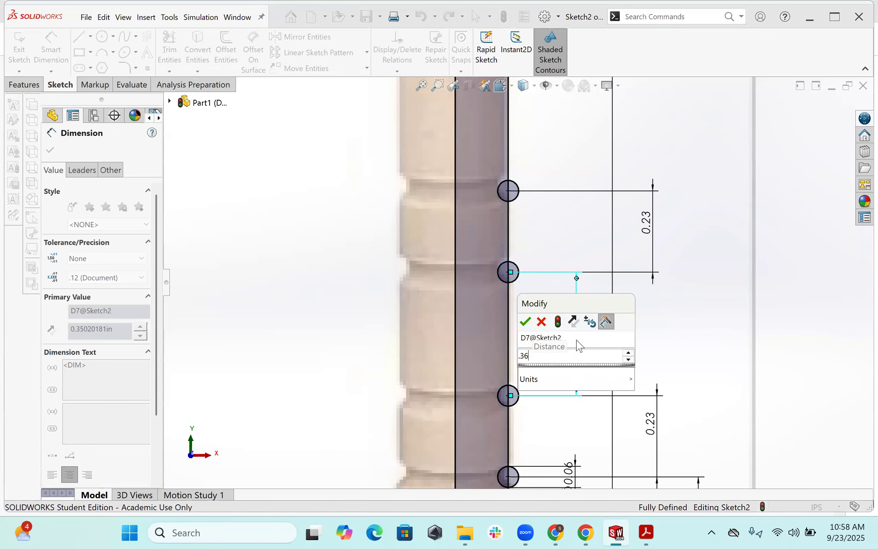
key("Return")
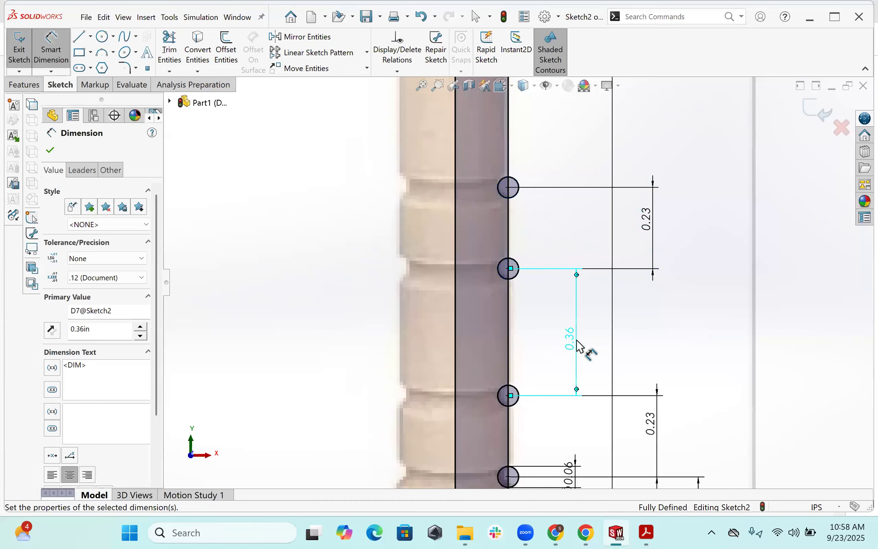
scroll(526, 236, "up", 1)
scroll(518, 236, "down", 2)
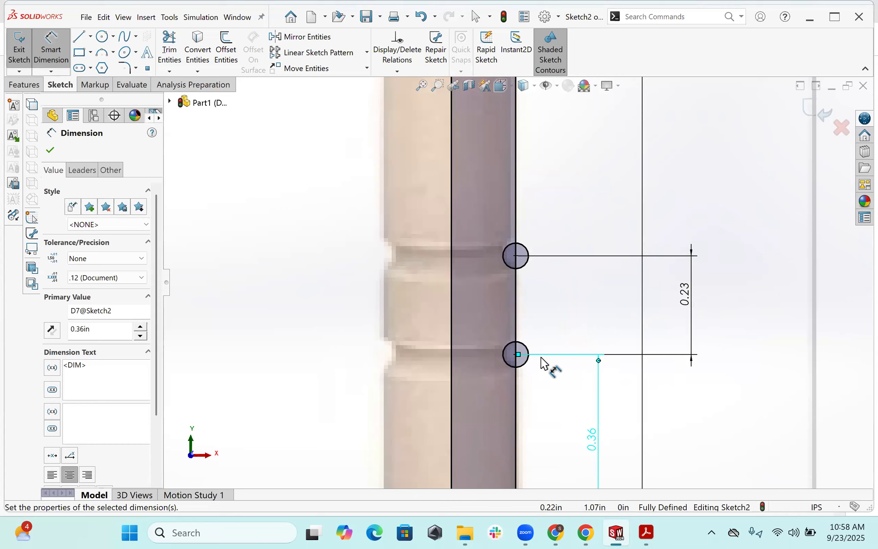
scroll(545, 371, "up", 2)
scroll(552, 343, "up", 3)
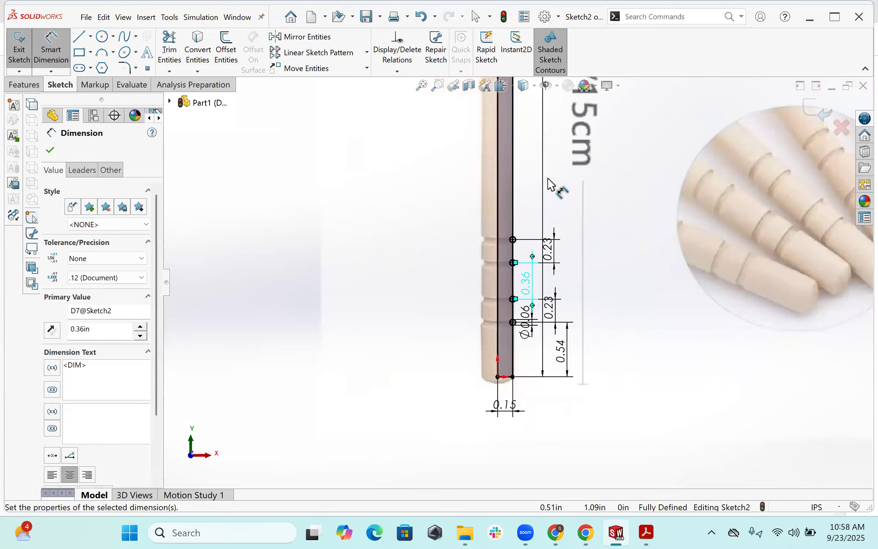
key("Escape")
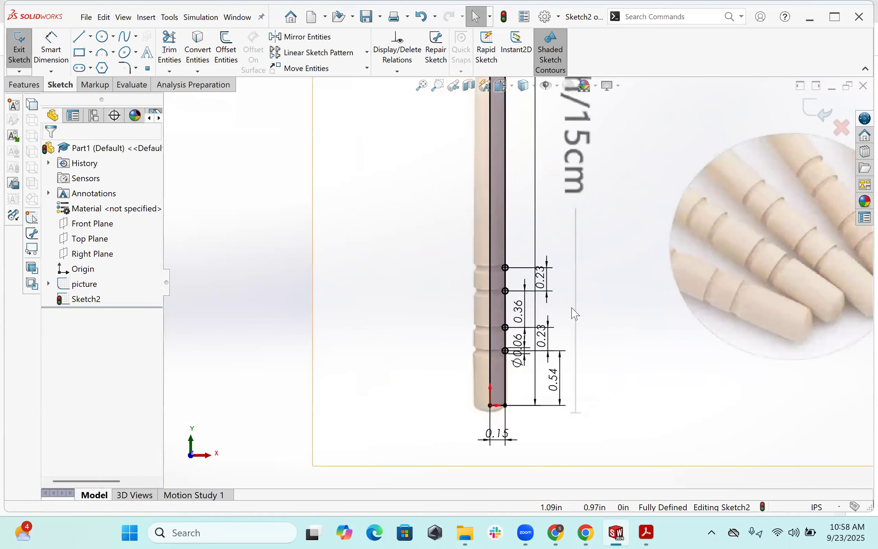
Spread out the groove dimensions by moving the circle diameter to the stick's other side and the 0.36 and 0.54 in dimensions farther outward.
scroll(570, 291, "up", 2)
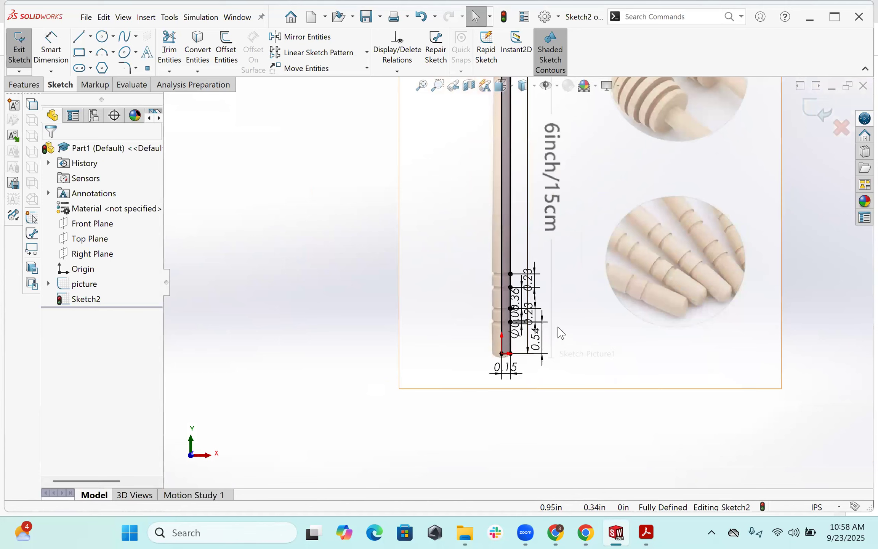
scroll(556, 328, "down", 3)
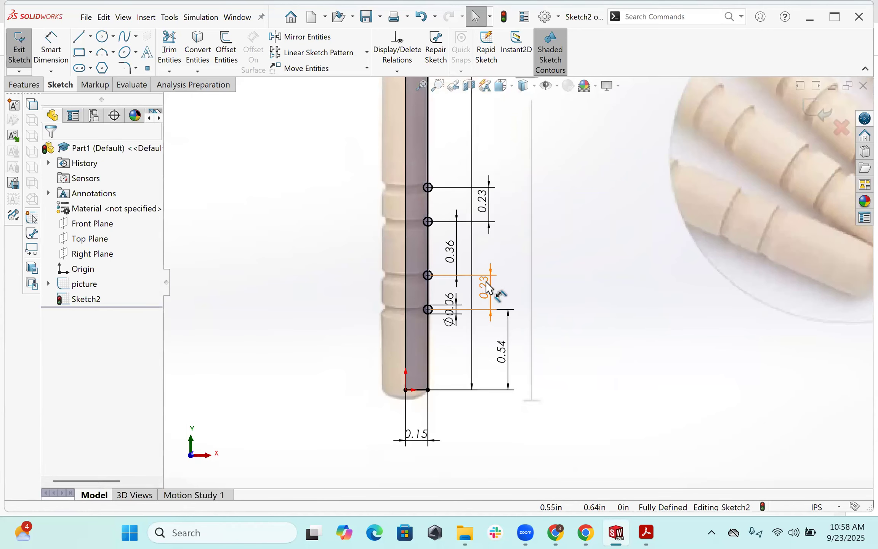
left_click_drag(454, 259, 541, 261)
left_click_drag(453, 306, 465, 308)
left_click_drag(353, 320, 332, 317)
left_click(329, 413)
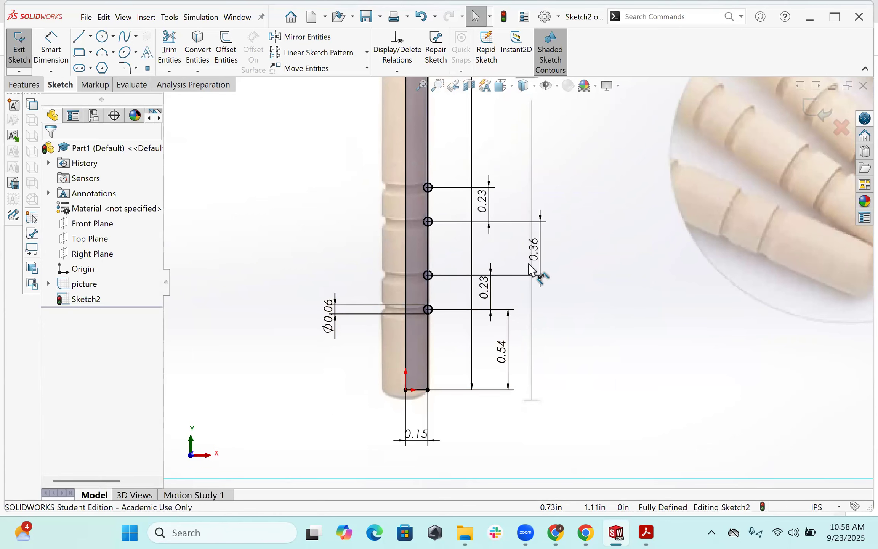
mouse_move(503, 360)
left_mouse_down()
mouse_move(543, 366)
mouse_move(545, 350)
left_mouse_up()
Move the overall 5.50 in length dimension outside the groove dimensions and shift its text down toward the handle end.
scroll(544, 216, "up", 3)
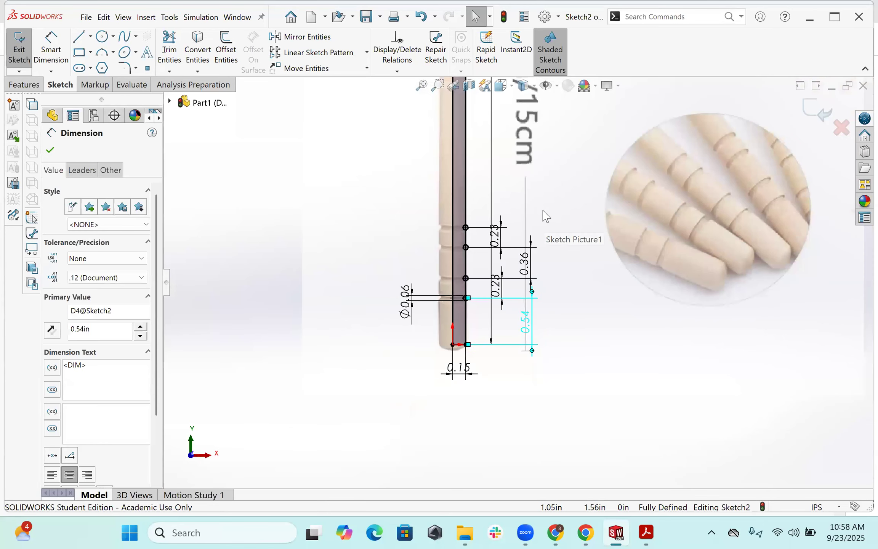
scroll(539, 198, "up", 5)
scroll(535, 149, "down", 4)
mouse_move(475, 170)
left_mouse_down()
mouse_move(512, 255)
mouse_move(532, 342)
mouse_move(541, 339)
left_mouse_up()
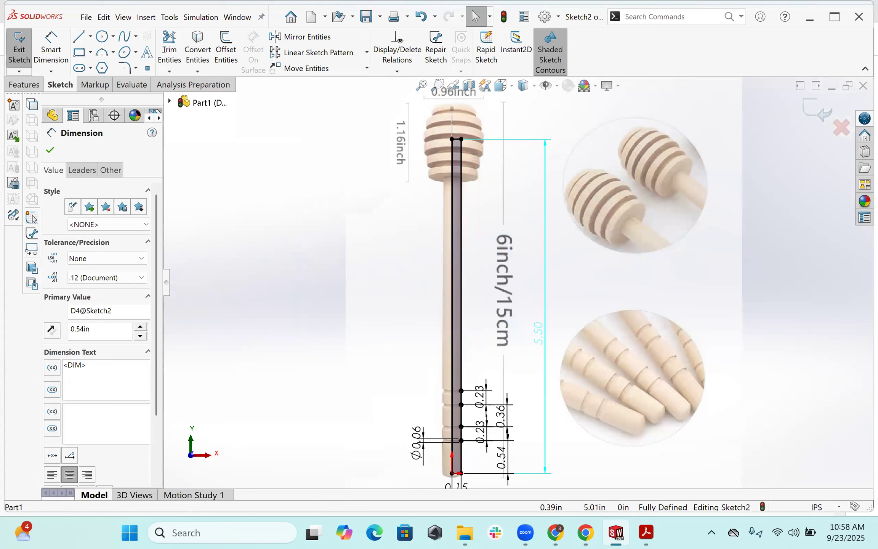
scroll(513, 453, "down", 2)
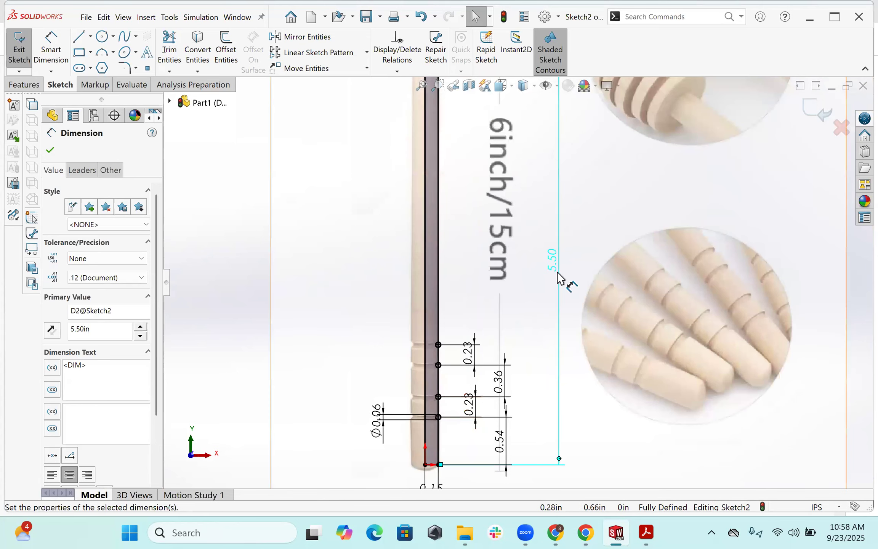
key("Escape")
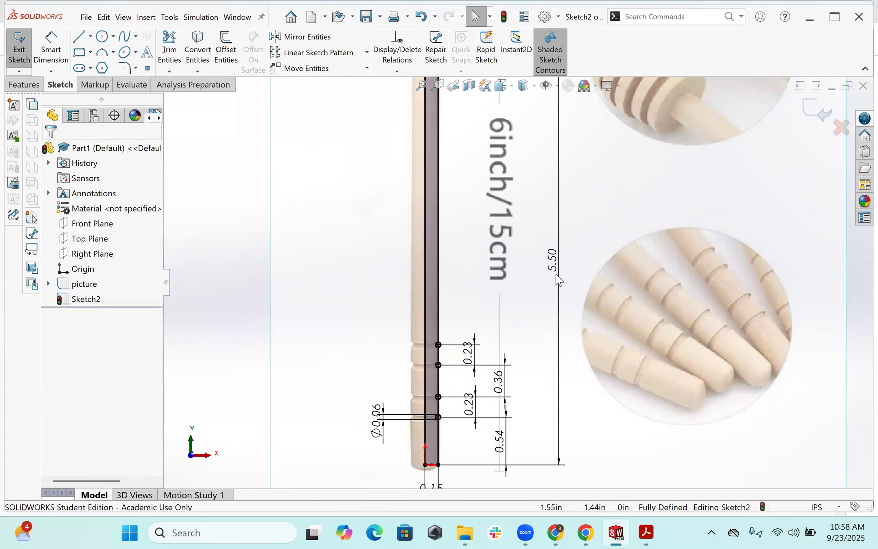
left_click_drag(564, 269, 558, 390)
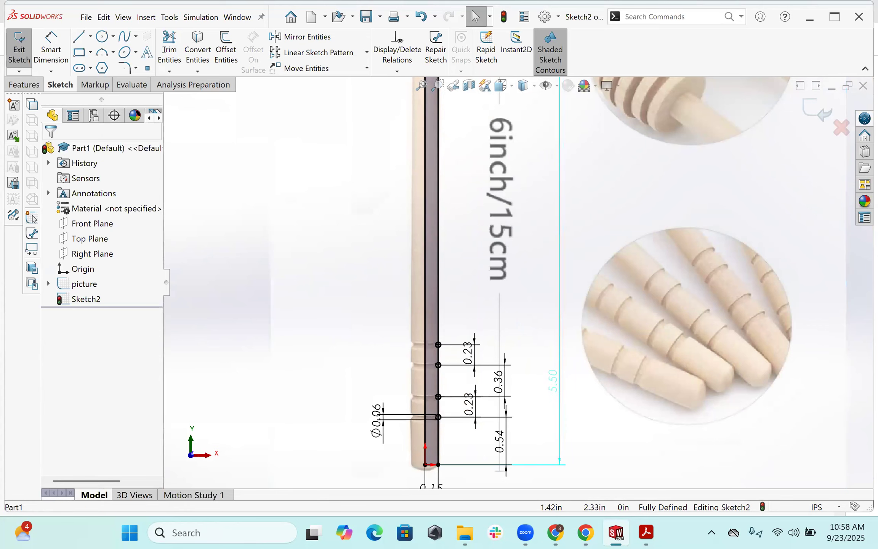
scroll(511, 273, "up", 2)
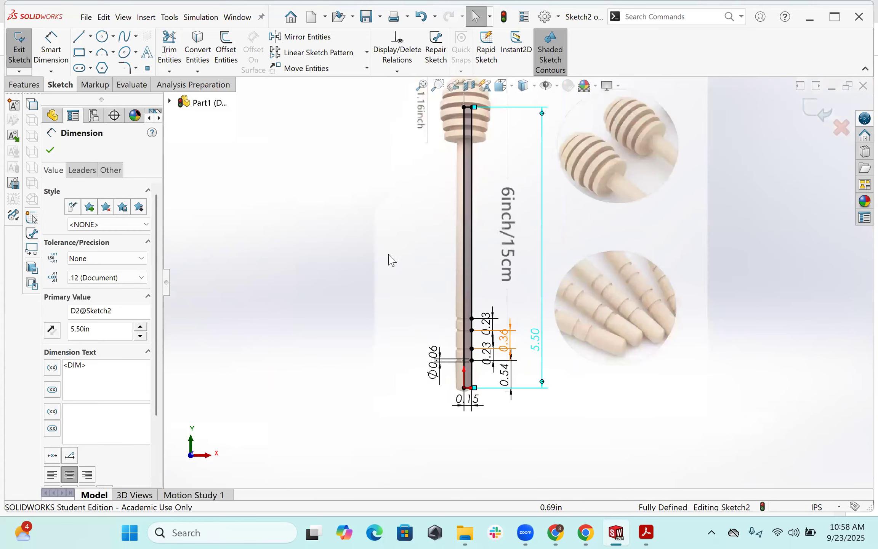
key("Escape")
scroll(495, 304, "up", 2)
scroll(506, 314, "down", 2)
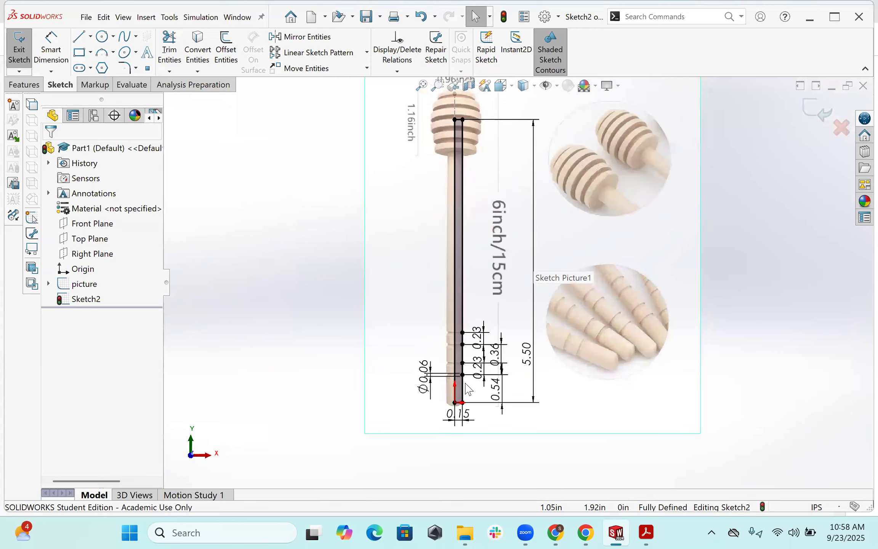
Set up a 360° Revolved Boss/Base of the long handle profile region about its vertical centre-side line.
scroll(468, 388, "down", 6)
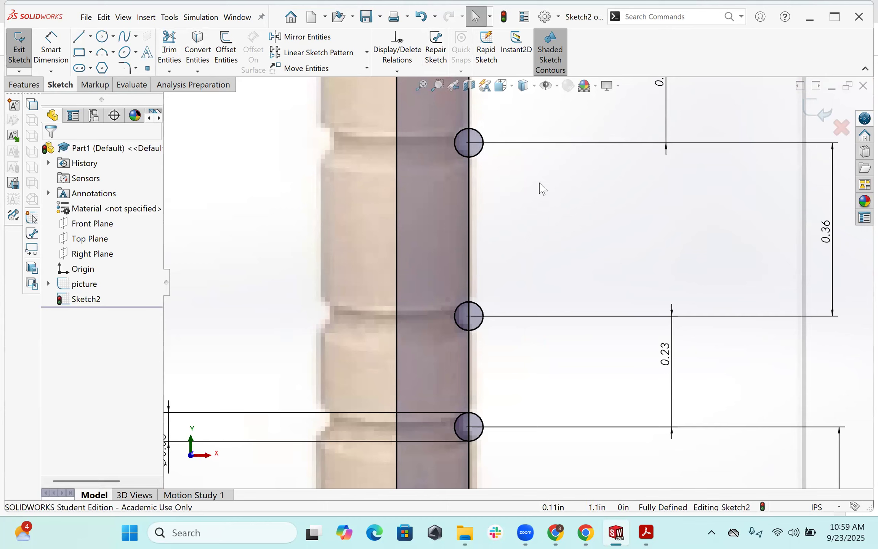
left_click(14, 87)
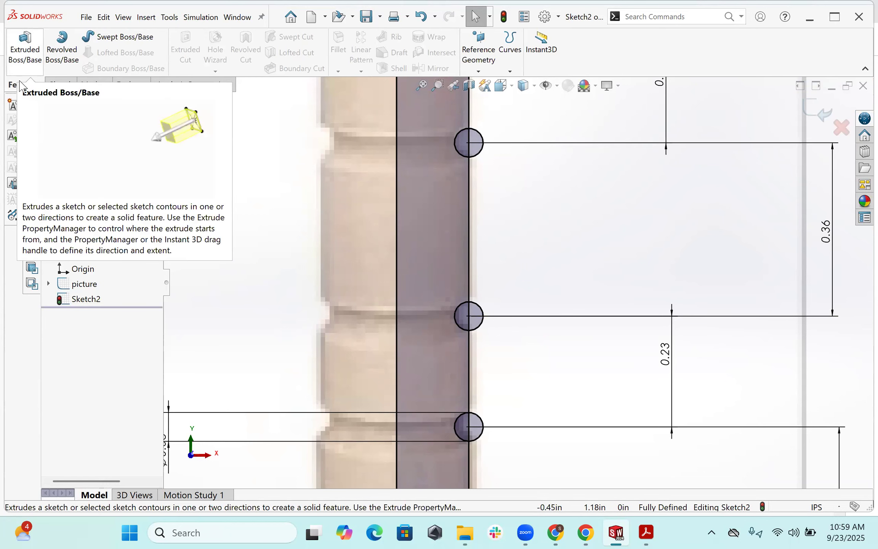
left_click(59, 68)
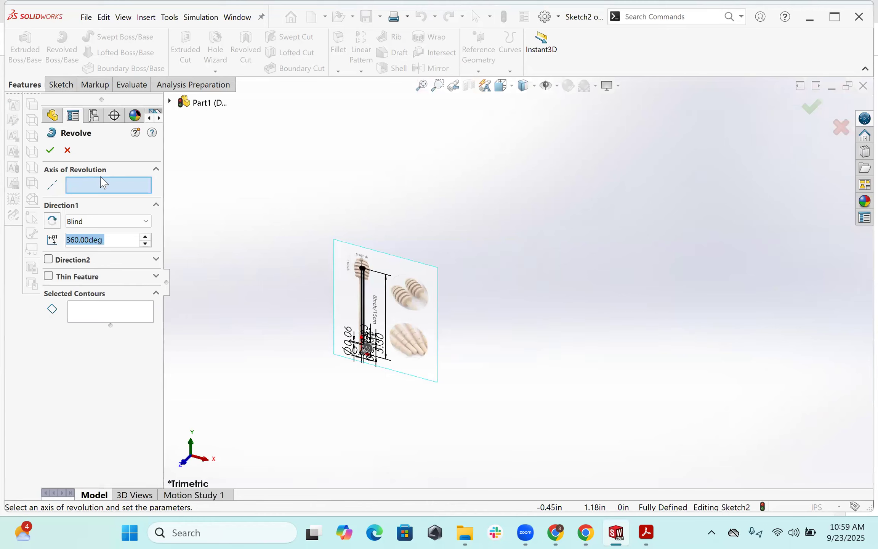
scroll(354, 281, "down", 5)
scroll(518, 273, "down", 2)
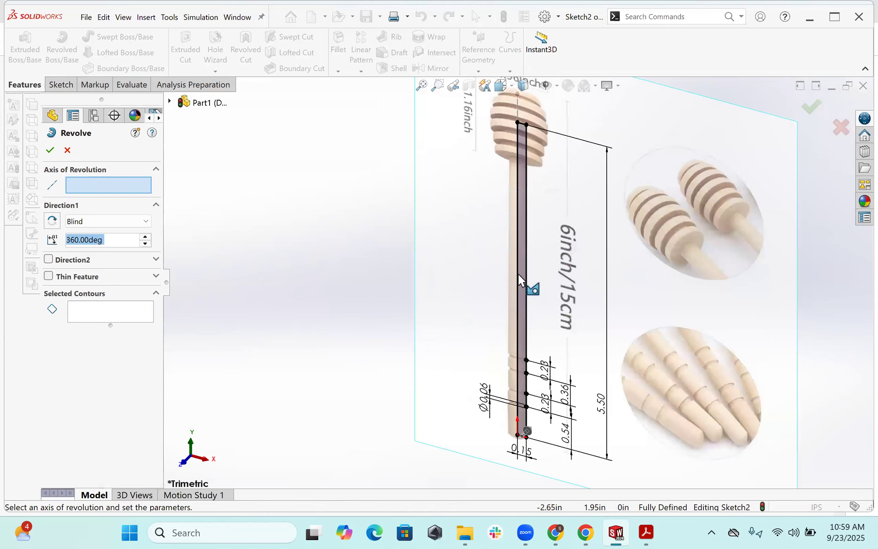
scroll(522, 284, "down", 2)
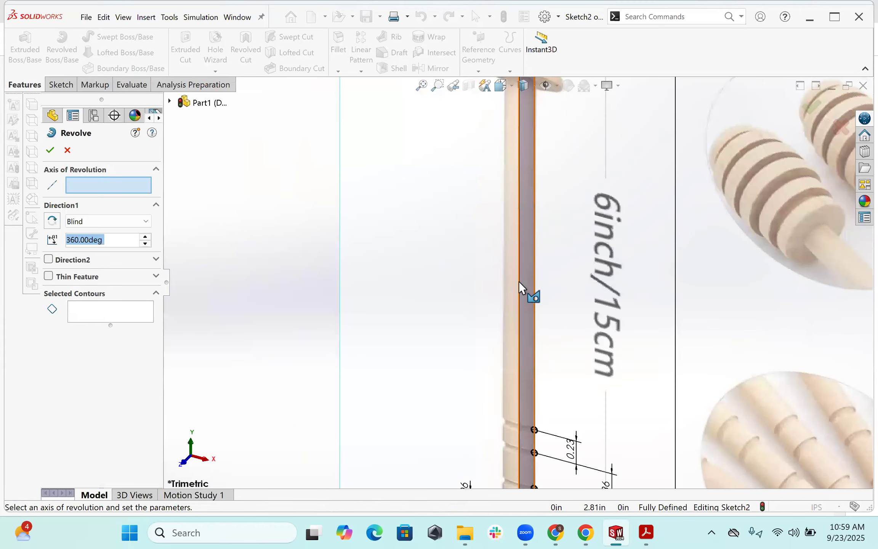
left_click(522, 288)
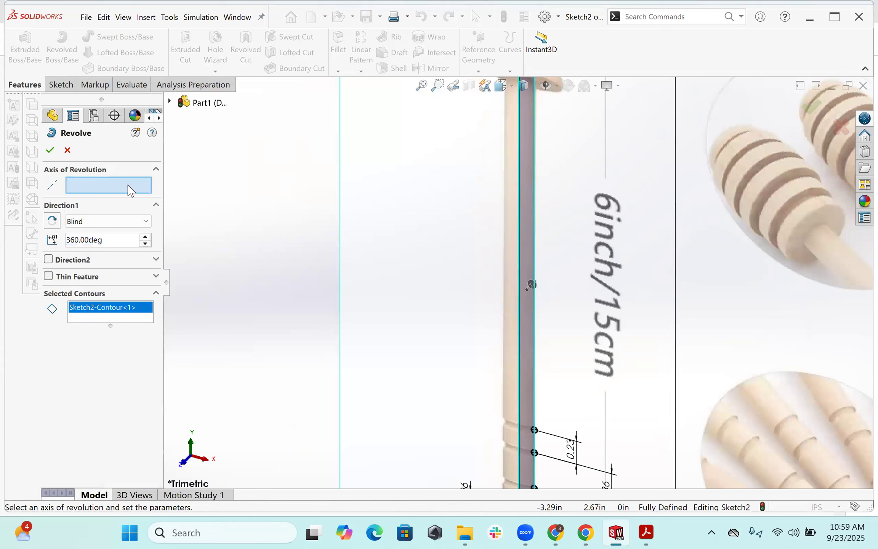
left_click(519, 272)
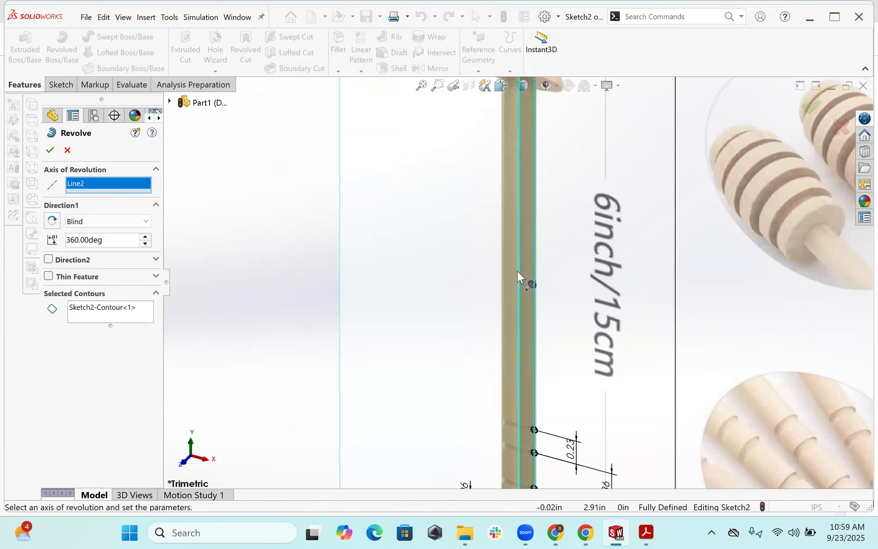
Examine the revolve preview along the whole stick, from the head end down to the groove circles on the handle.
scroll(514, 259, "up", 6)
scroll(492, 210, "down", 6)
scroll(492, 210, "down", 3)
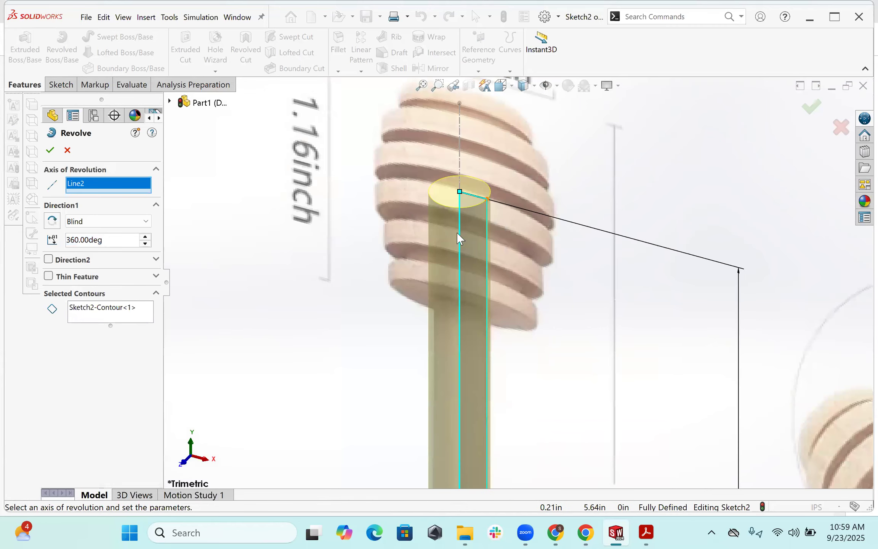
scroll(515, 339, "up", 5)
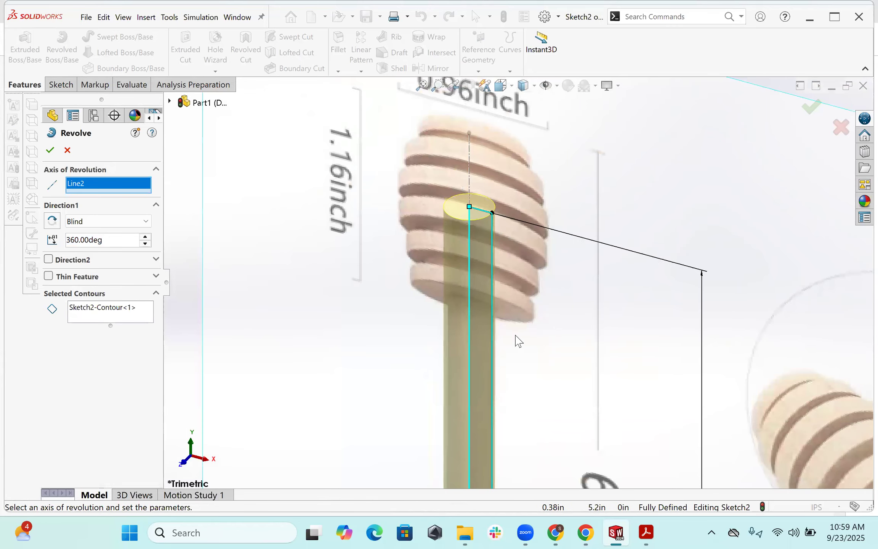
scroll(507, 375, "down", 4)
scroll(508, 375, "down", 4)
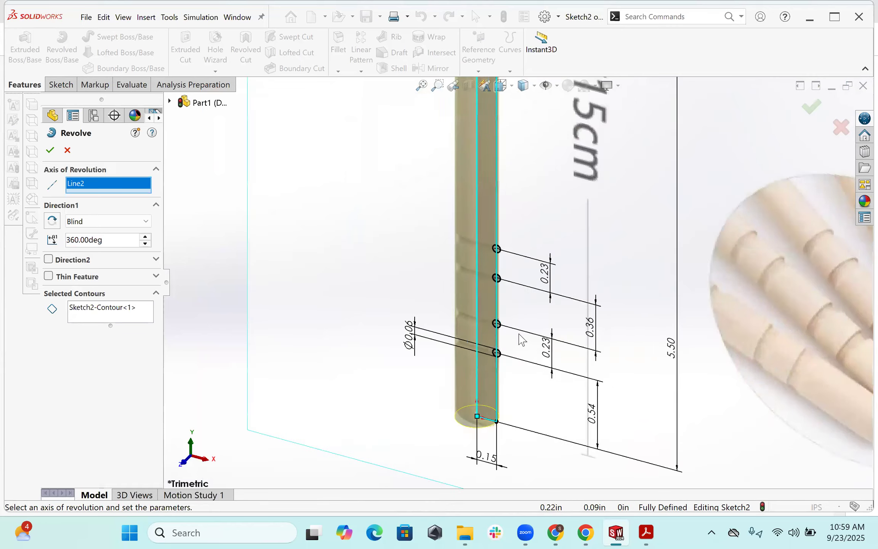
scroll(476, 356, "up", 3)
scroll(470, 337, "down", 2)
scroll(447, 355, "down", 3)
scroll(452, 365, "up", 4)
scroll(458, 349, "up", 3)
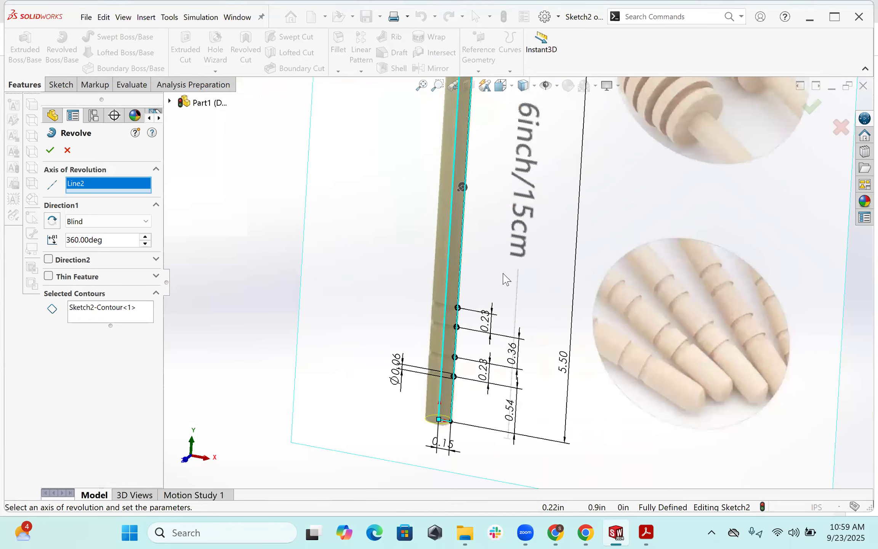
scroll(462, 259, "down", 3)
scroll(473, 276, "down", 3)
scroll(489, 301, "up", 3)
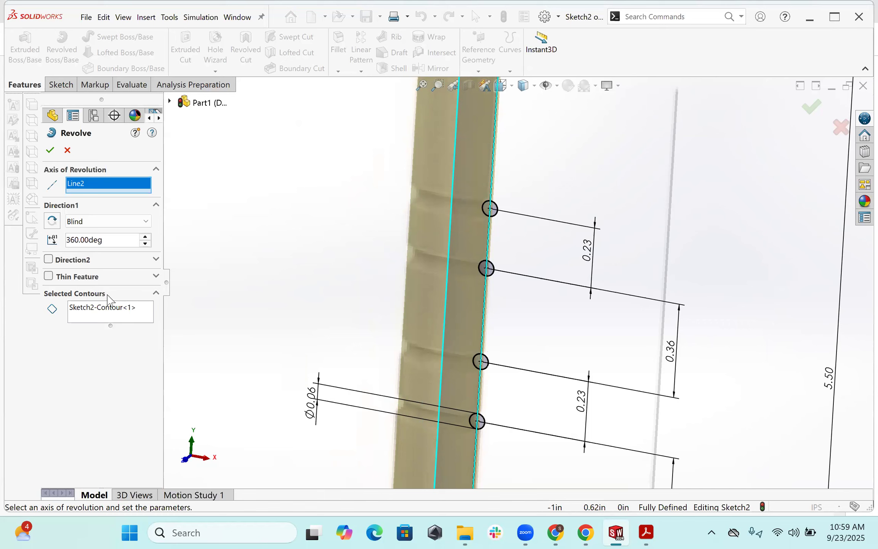
Try to add both halves of the two groove circles nearest the head to the revolve's selected contours.
left_click(137, 320)
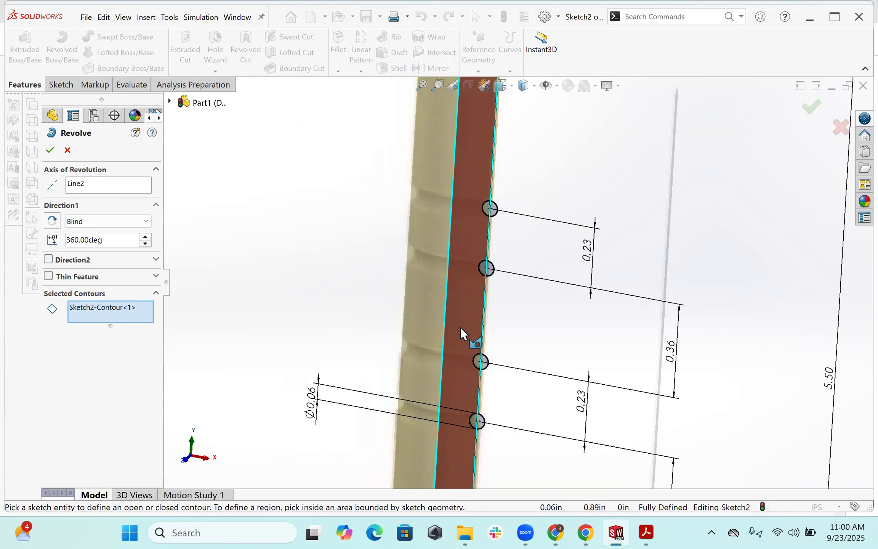
scroll(485, 228, "down", 4)
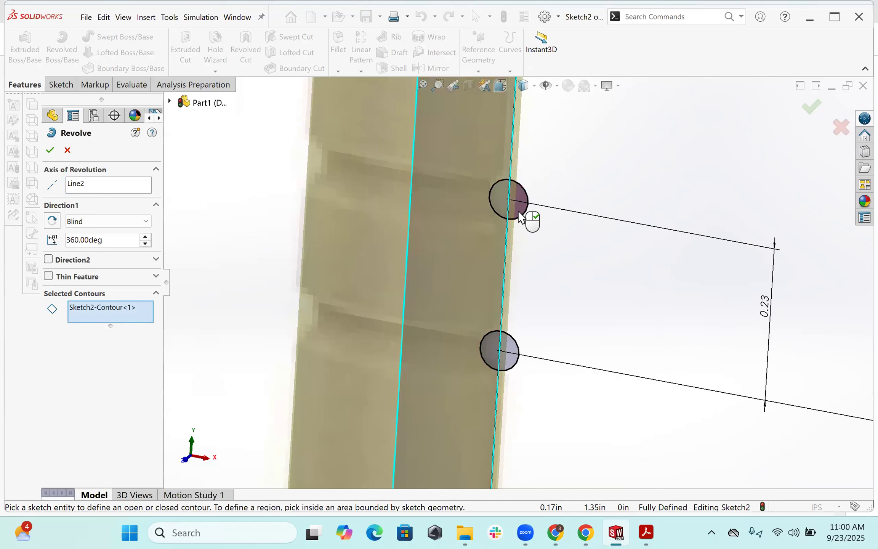
left_click(518, 212)
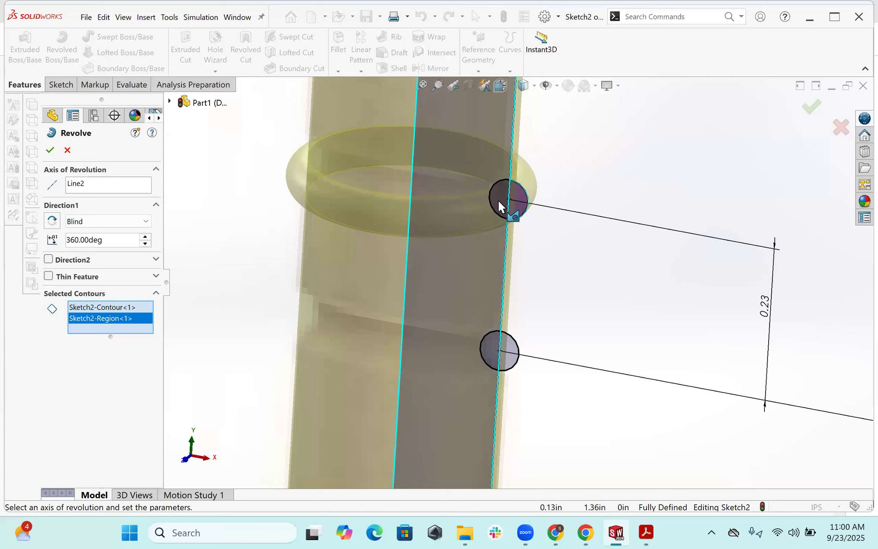
left_click(498, 201)
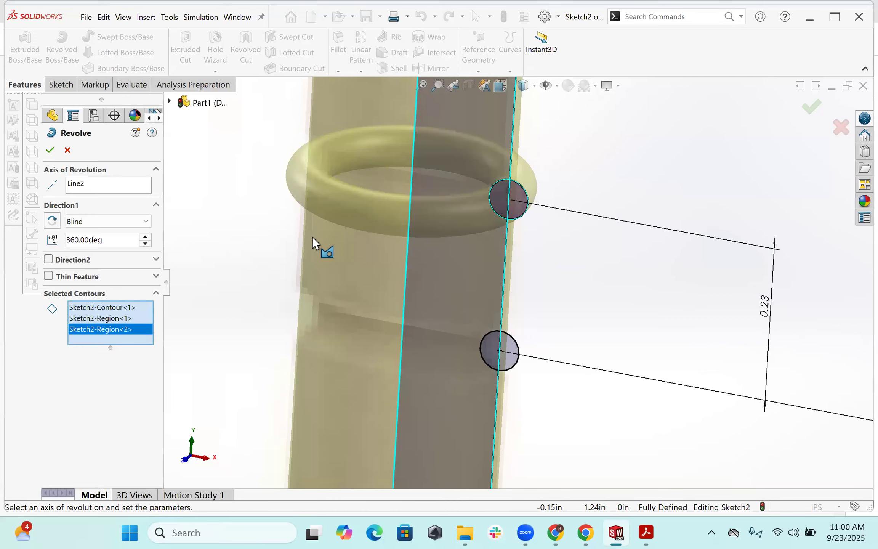
scroll(454, 304, "up", 3)
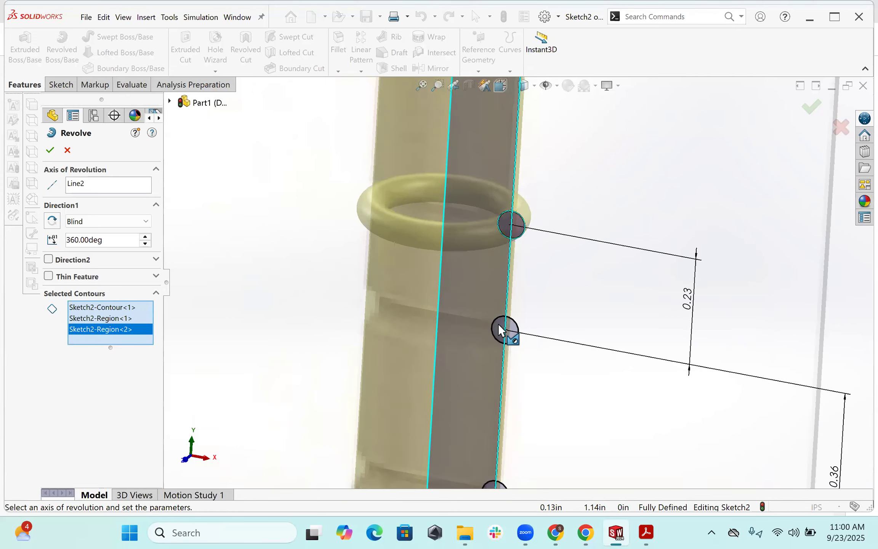
left_click(501, 330)
left_click(512, 335)
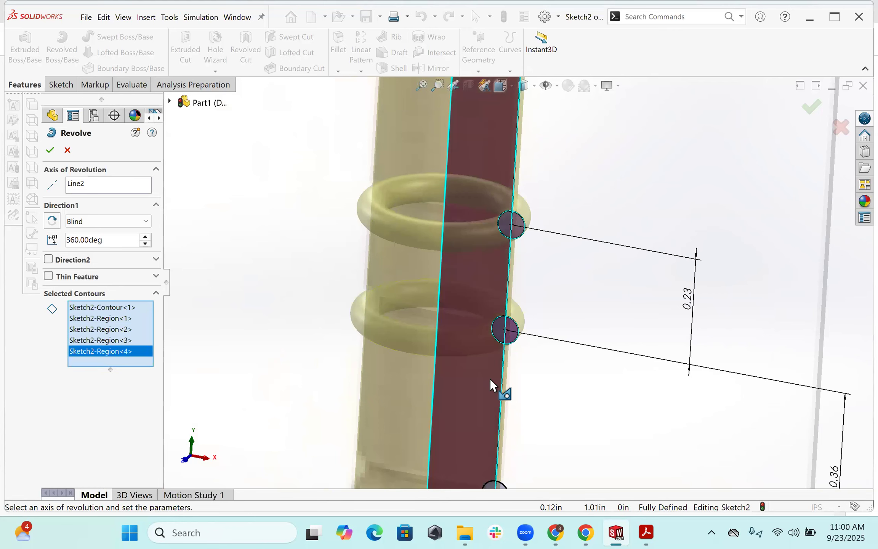
Try to add both halves of the two groove circles nearest the handle end to the revolve's contours, then toggle the handle region.
scroll(513, 378, "up", 3)
scroll(518, 378, "down", 1)
left_click(523, 376)
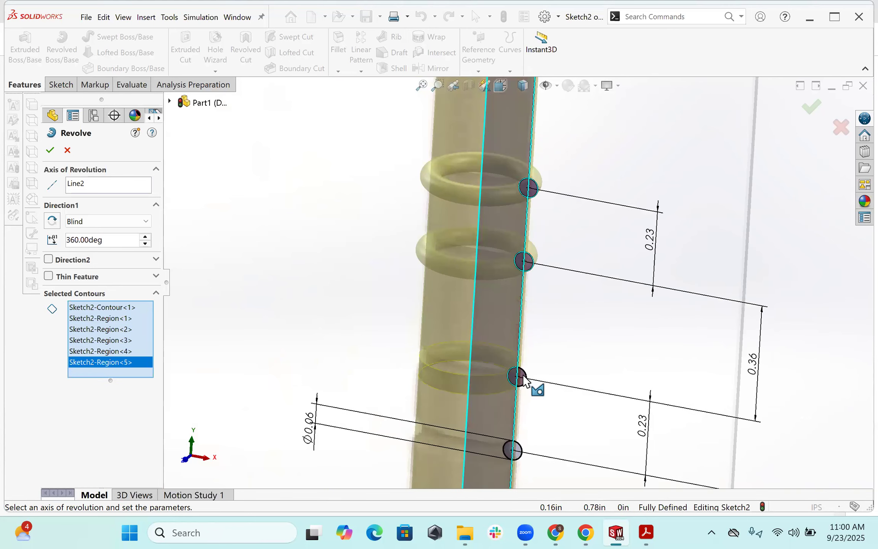
left_click(523, 378)
scroll(520, 383, "up", 2)
scroll(507, 344, "down", 3)
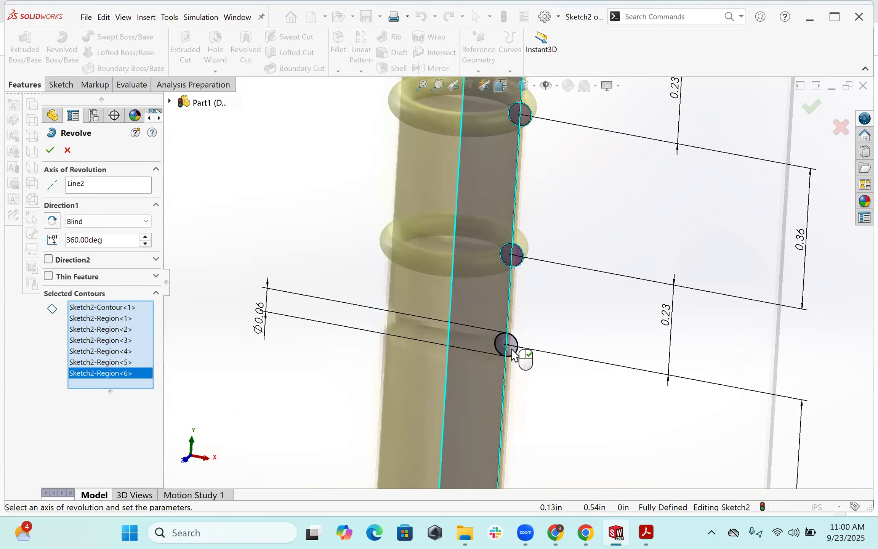
left_click(511, 354)
left_click(511, 358)
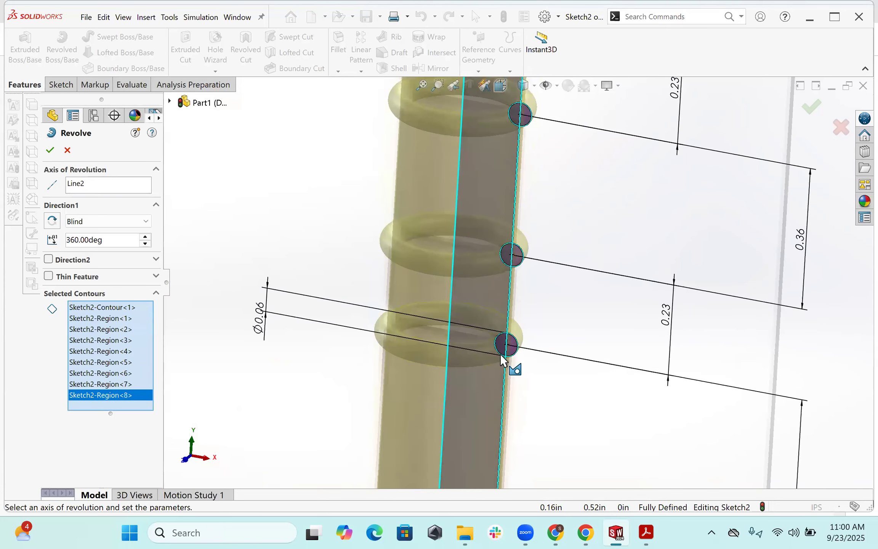
left_click(471, 323)
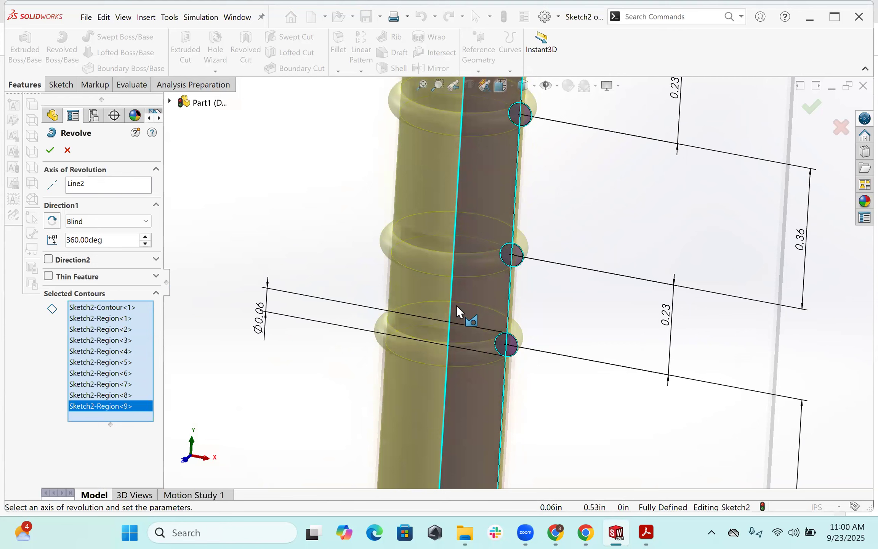
left_click(470, 310)
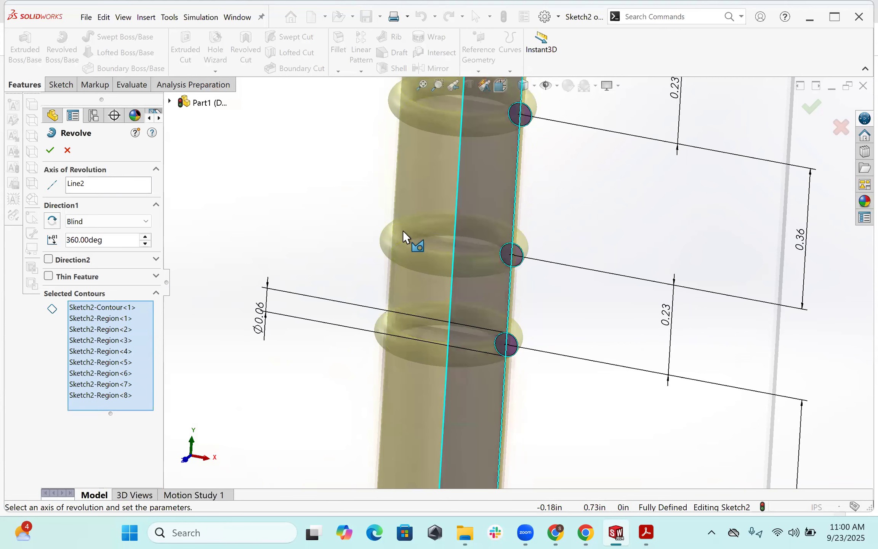
Clear all selected contours, select only the handle region outside the groove circles, and complete the 360° revolve.
right_click(140, 403)
left_click(168, 412)
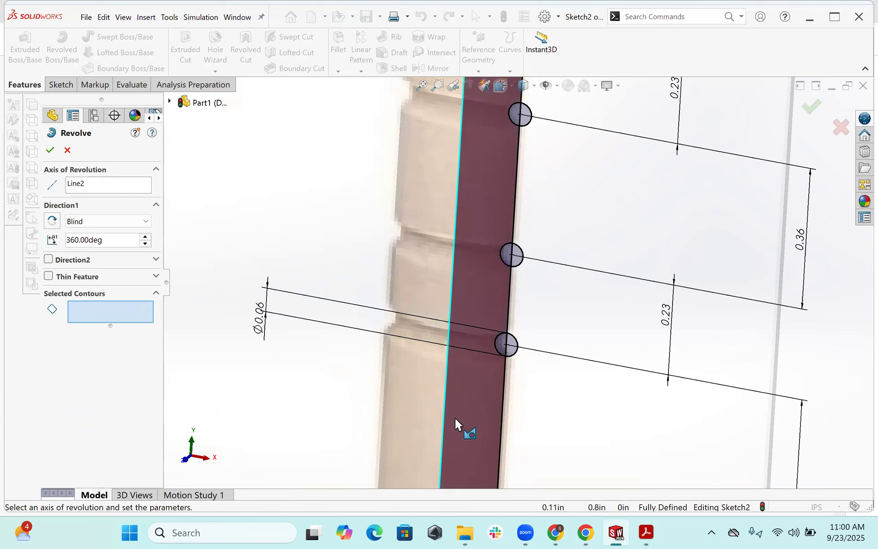
left_click(452, 391)
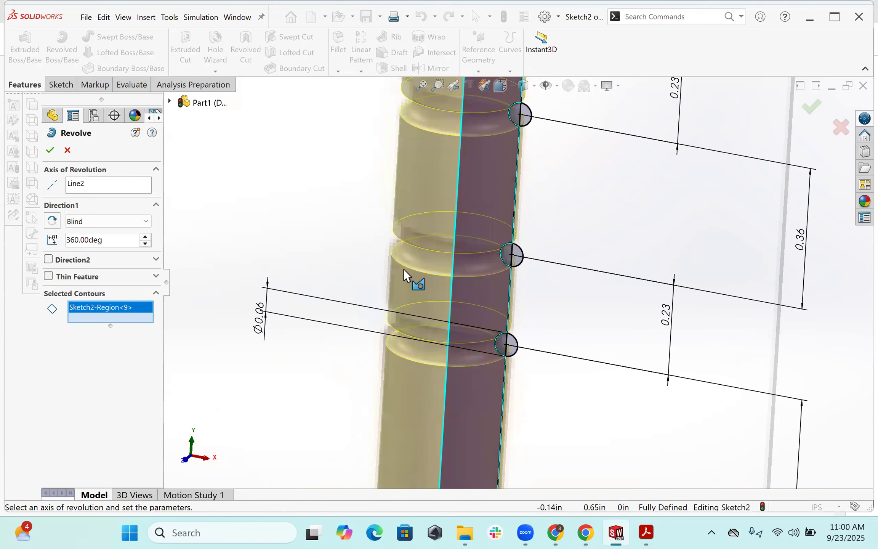
scroll(452, 165, "up", 5)
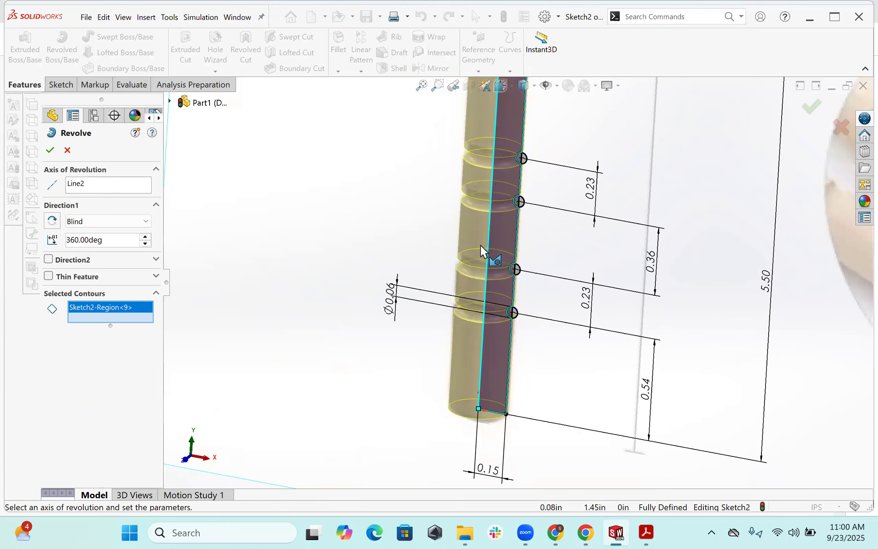
scroll(496, 202, "up", 4)
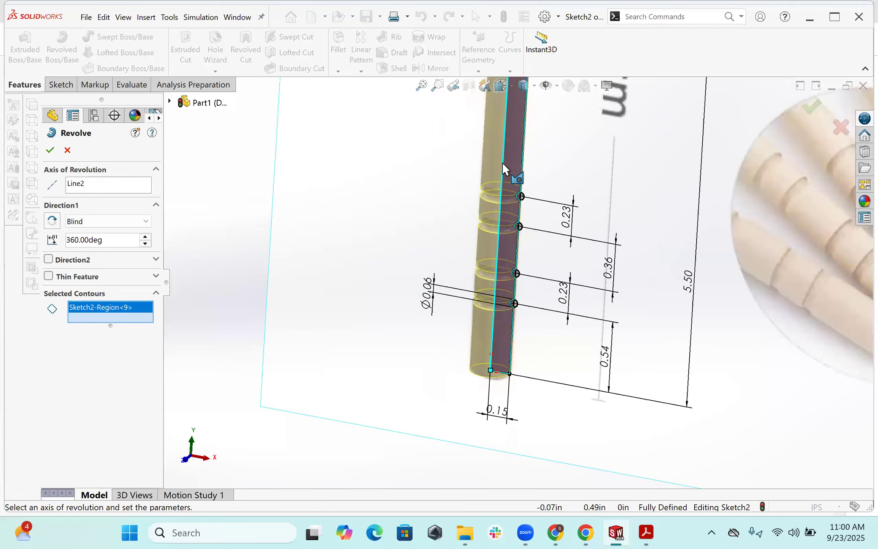
scroll(507, 199, "down", 3)
left_click(49, 149)
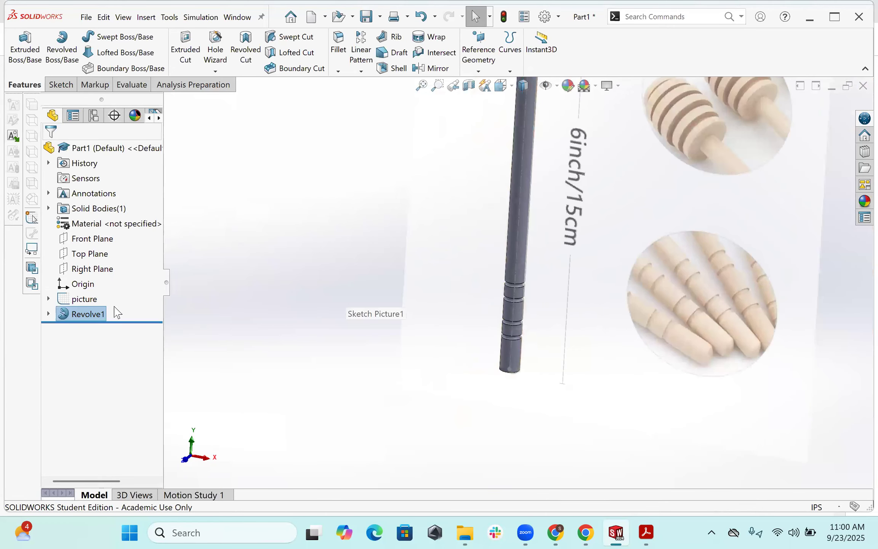
Start a new sketch on the Front Plane for the honey stick's head.
scroll(507, 248, "up", 3)
scroll(443, 320, "down", 5)
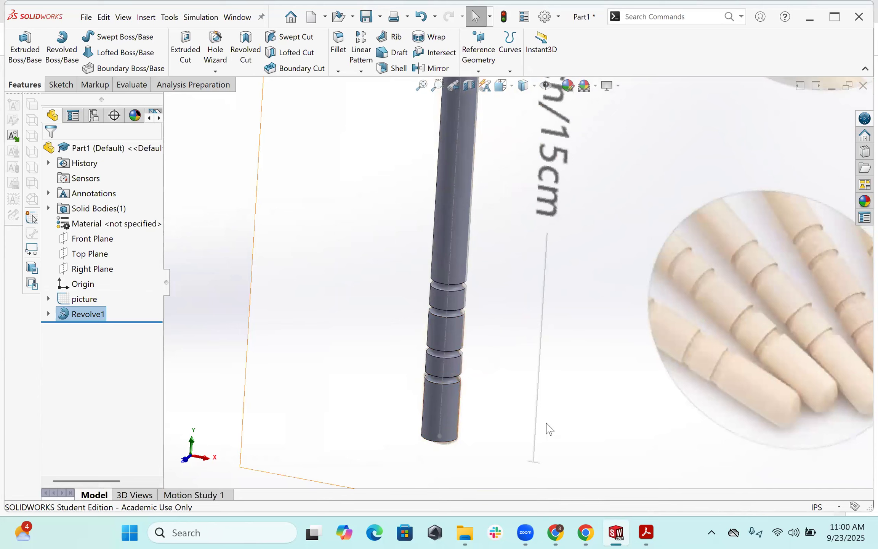
scroll(509, 409, "up", 3)
mouse_move(506, 402)
middle_mouse_down()
mouse_move(545, 147)
mouse_move(488, 208)
mouse_move(521, 197)
middle_mouse_up()
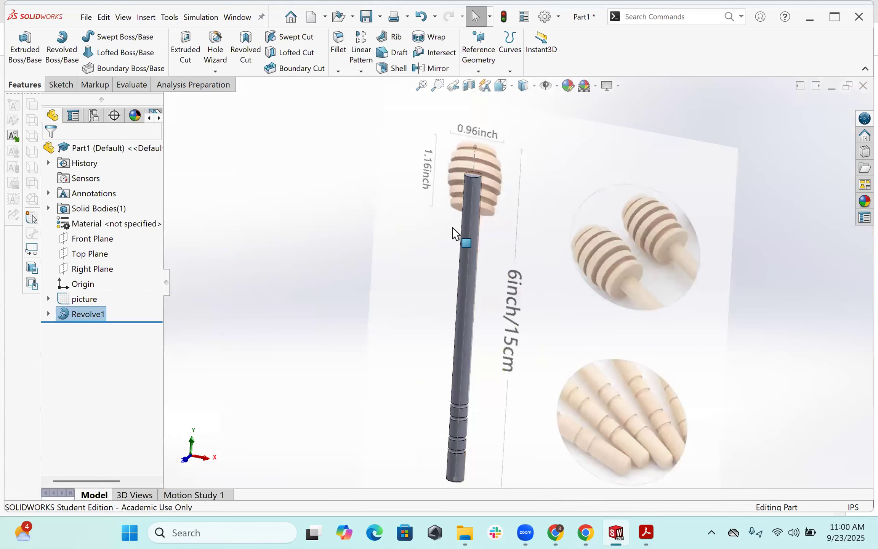
scroll(474, 187, "down", 4)
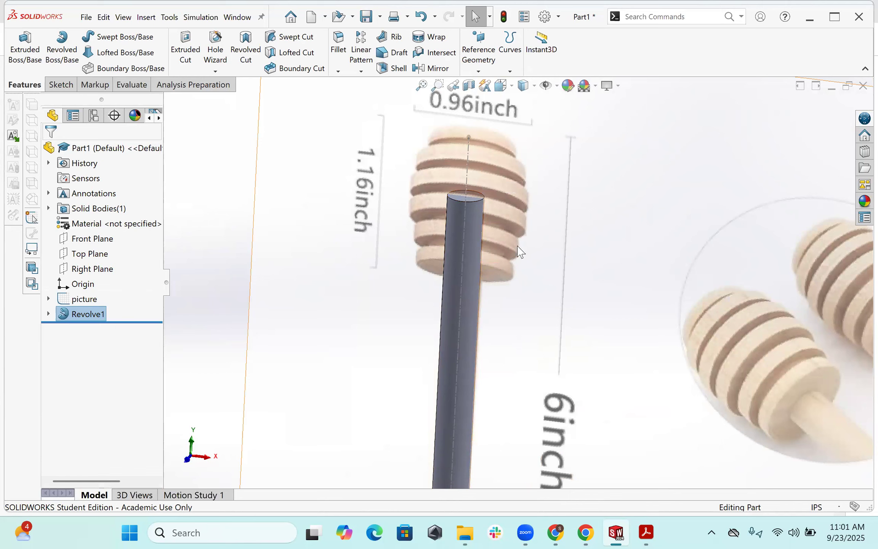
scroll(555, 264, "up", 4)
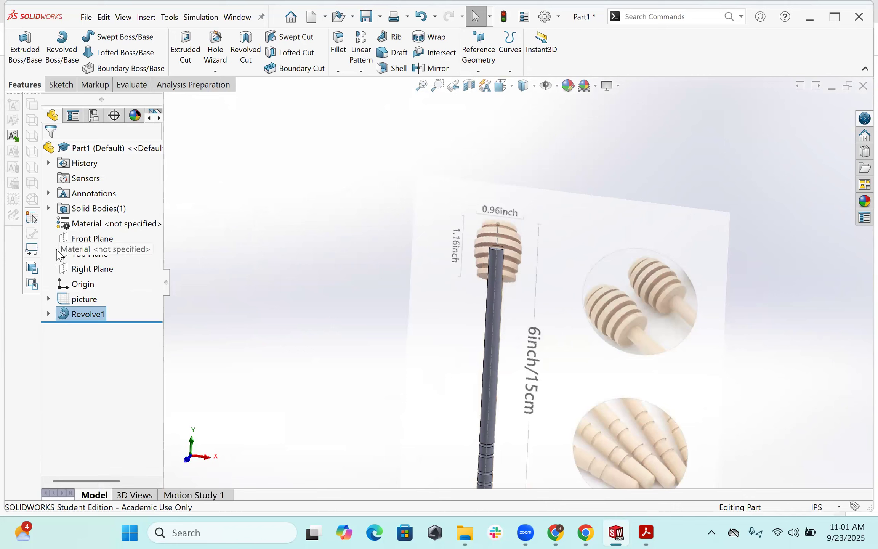
left_click(92, 238)
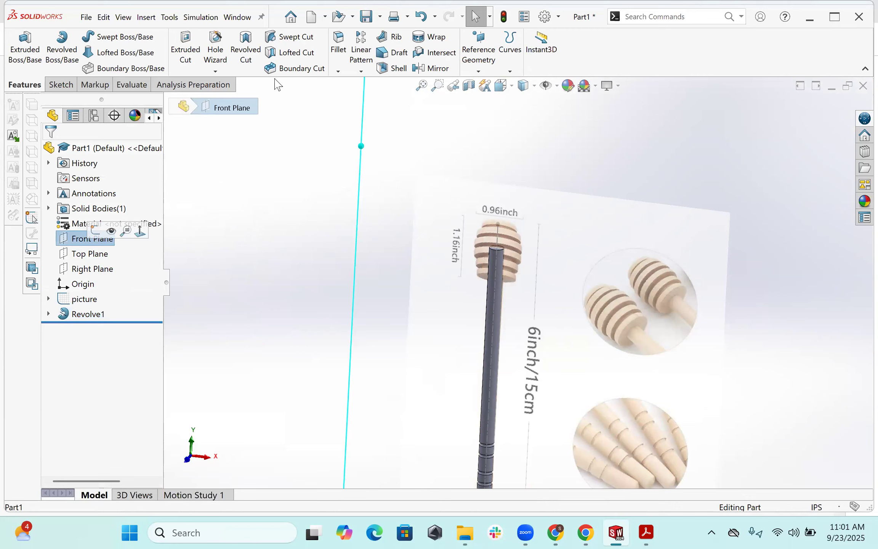
left_click(61, 86)
left_click(20, 49)
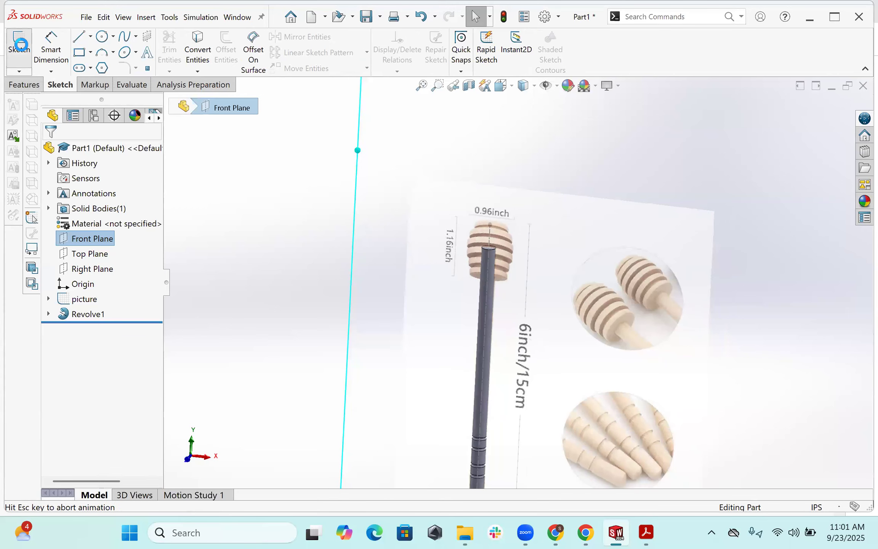
Apply a planar section view on the Front Plane with 0.00 in offset to expose the reference picture behind the handle.
scroll(446, 350, "down", 10)
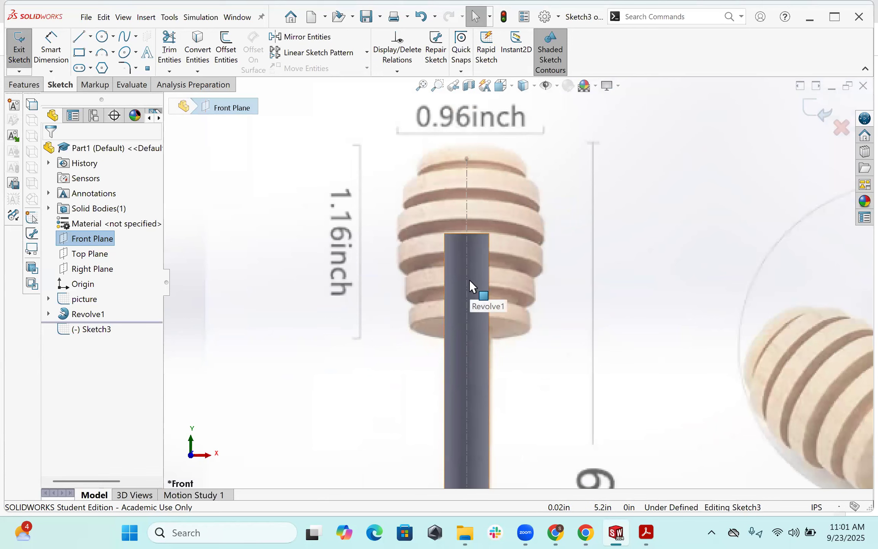
scroll(469, 280, "up", 3)
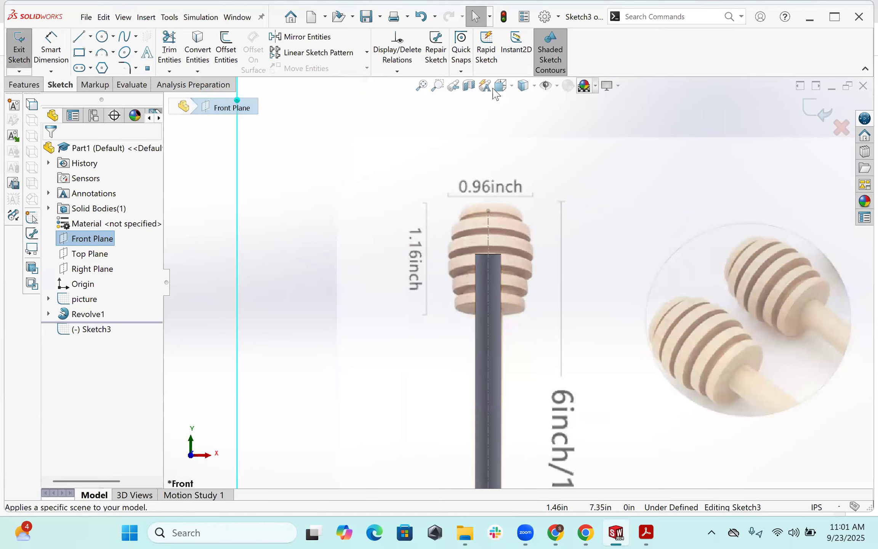
left_click(468, 86)
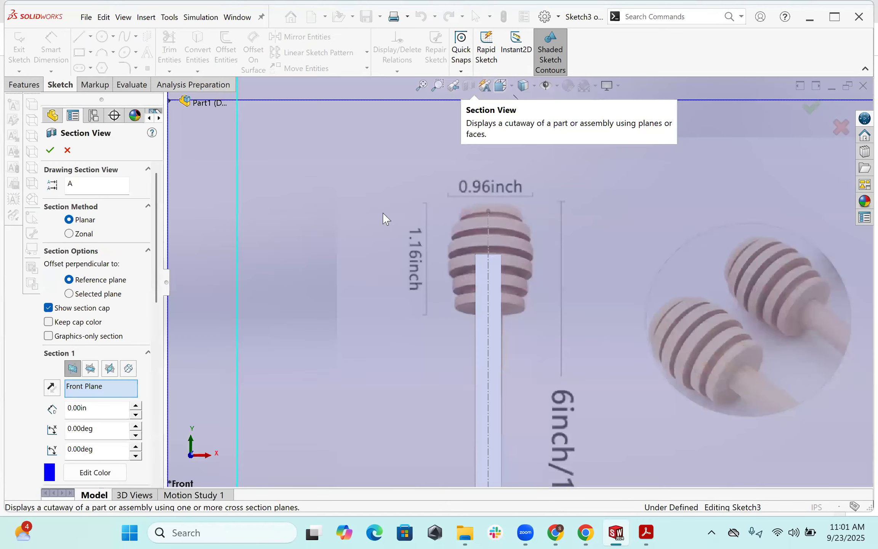
left_click(50, 150)
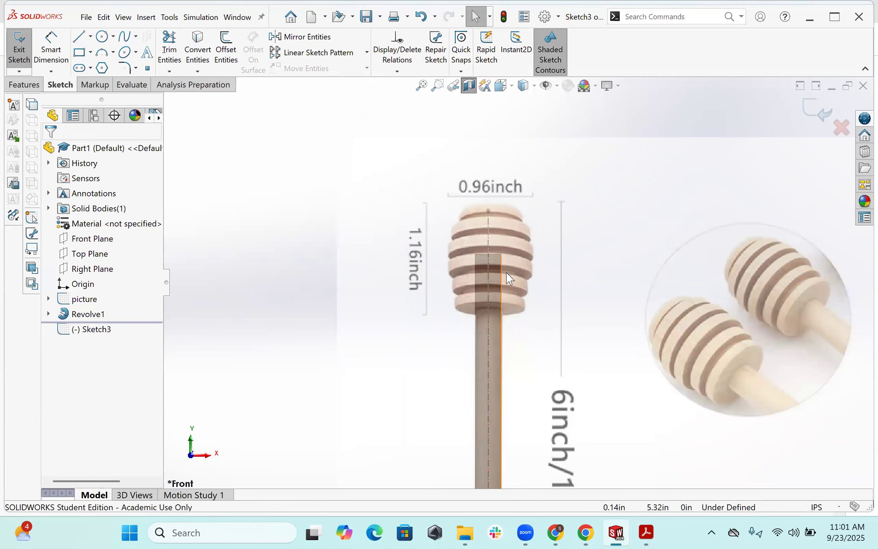
Sketch a horizontal line about 0.26 in long from the handle's side to the outer edge of the head's lowest disc.
scroll(560, 284, "up", 2)
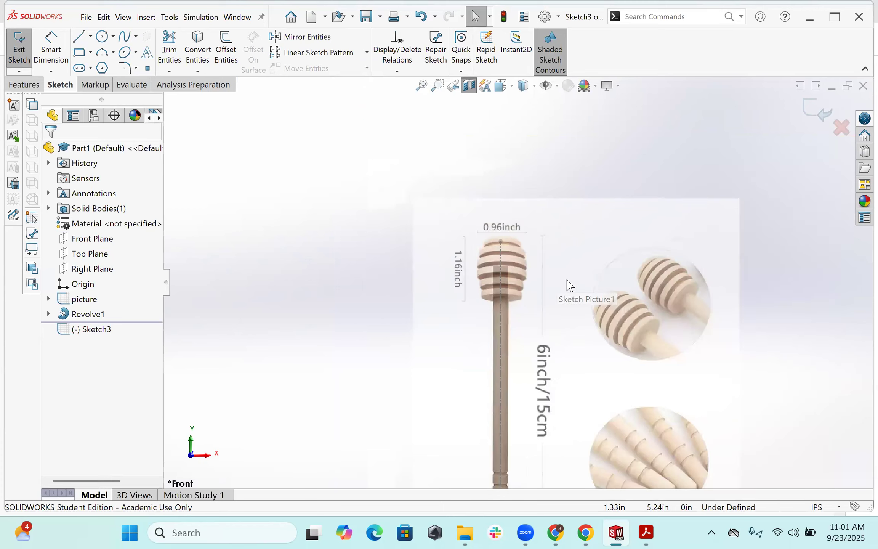
scroll(515, 281, "down", 2)
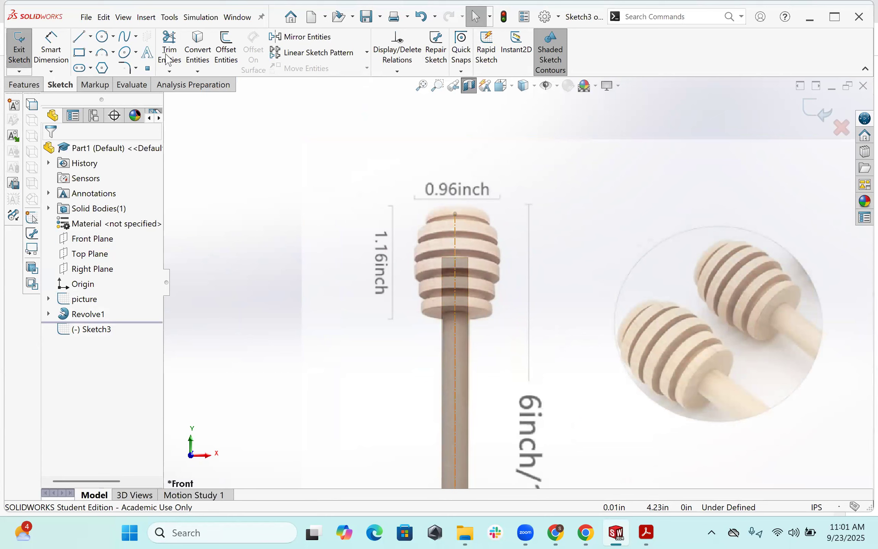
left_click(81, 40)
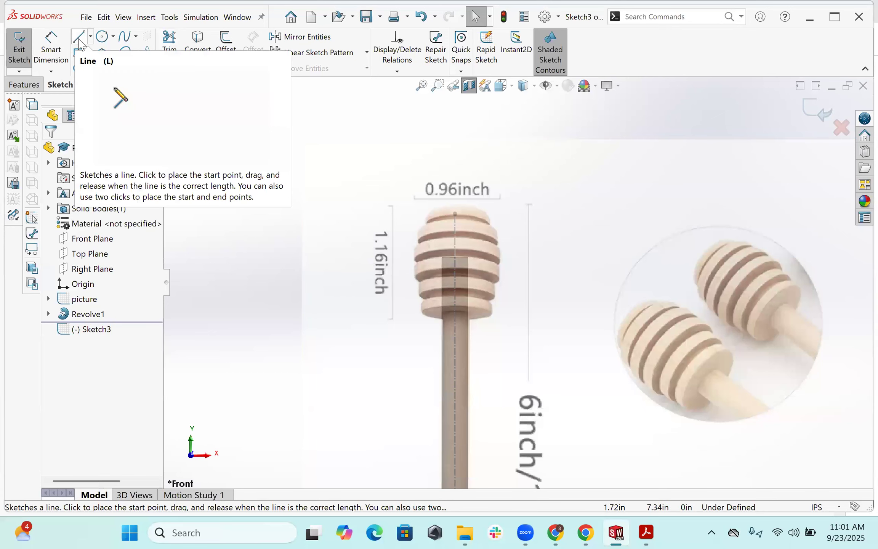
scroll(555, 279, "down", 2)
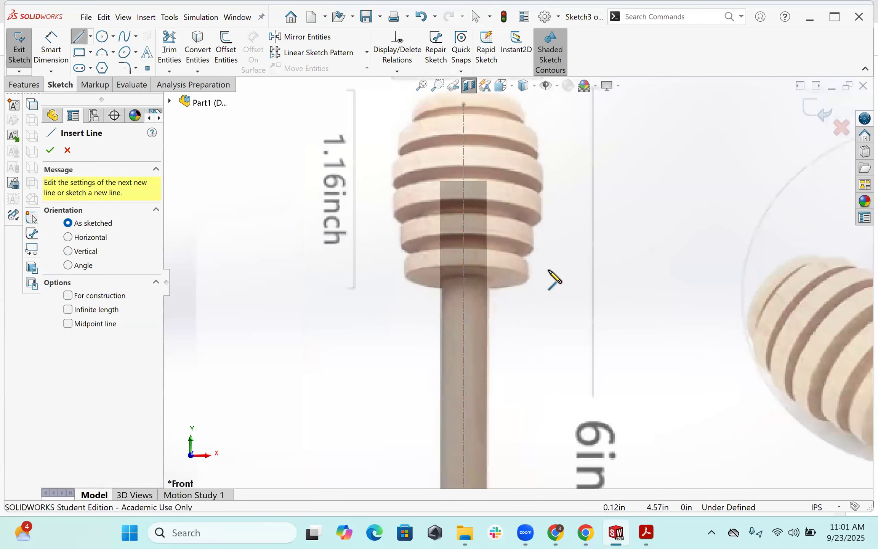
scroll(560, 263, "down", 3)
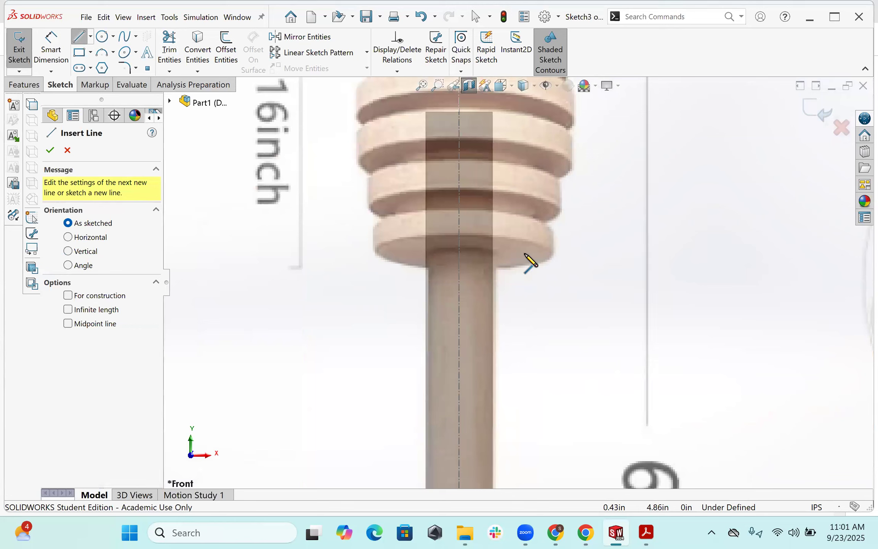
left_click(497, 272)
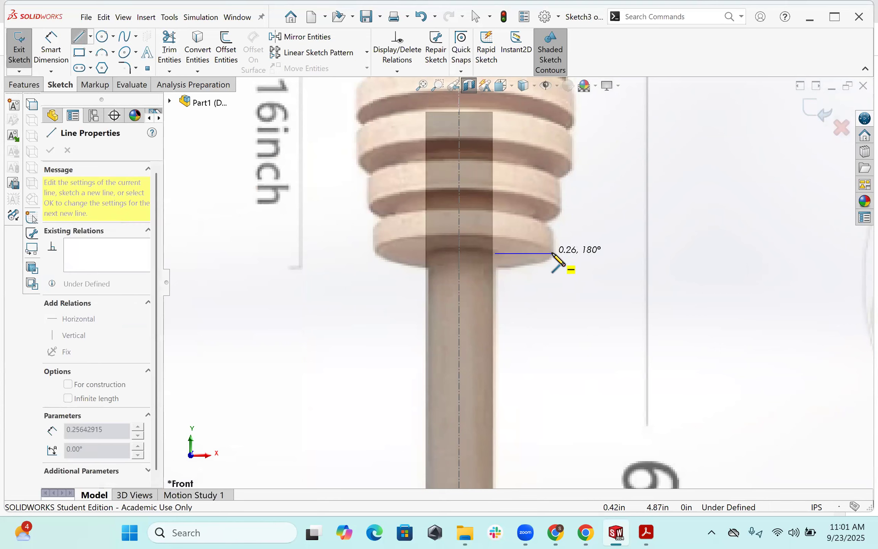
left_click(553, 253)
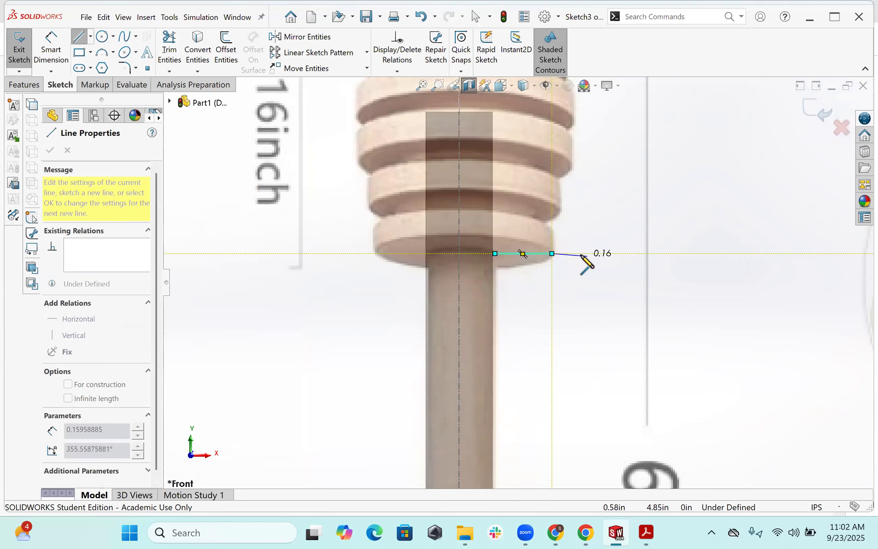
key("Escape")
scroll(513, 259, "down", 2)
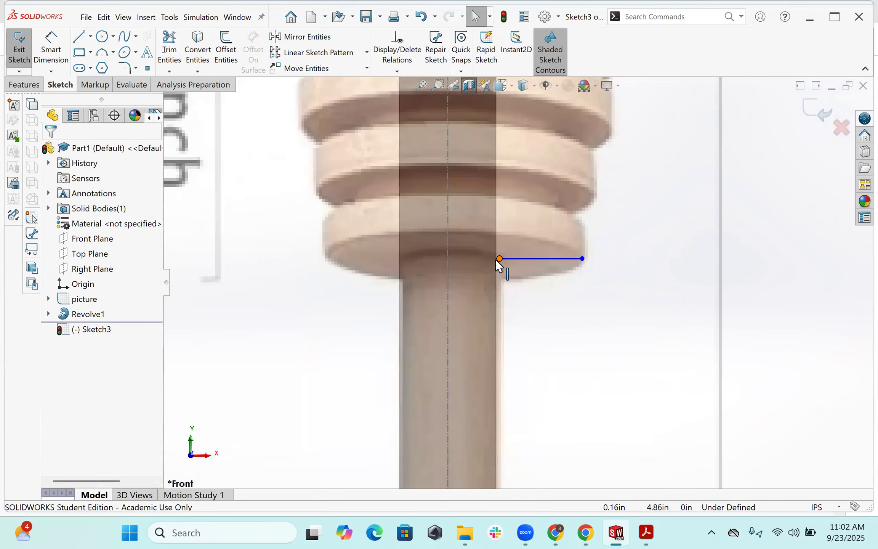
scroll(495, 259, "up", 3)
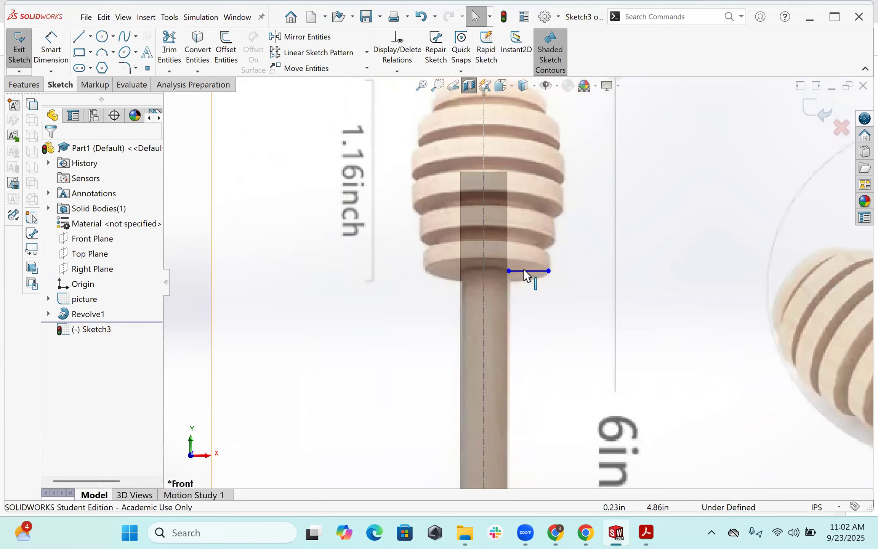
left_click(79, 36)
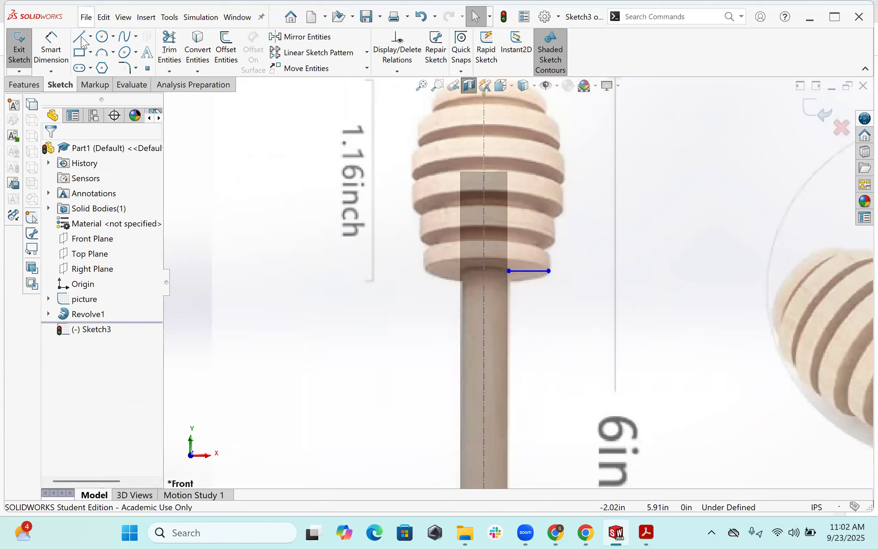
left_click(483, 173)
key("Escape")
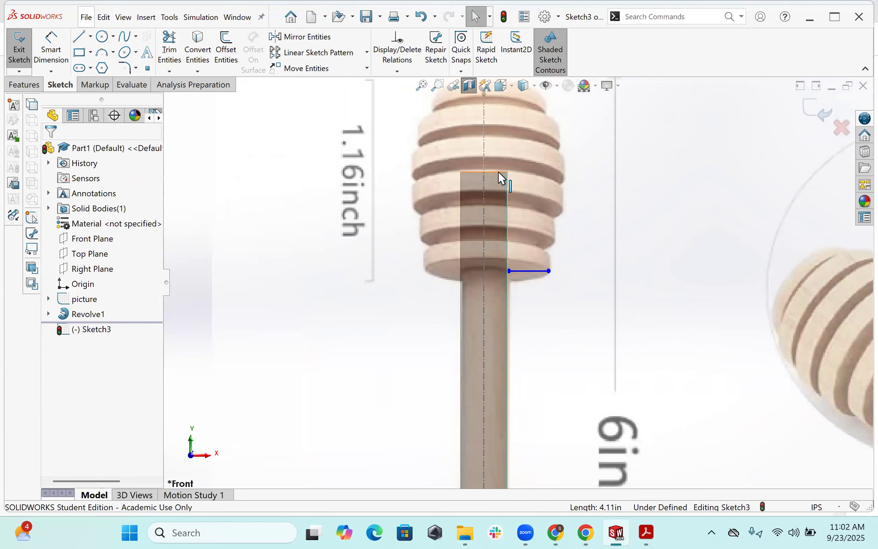
left_click(499, 171)
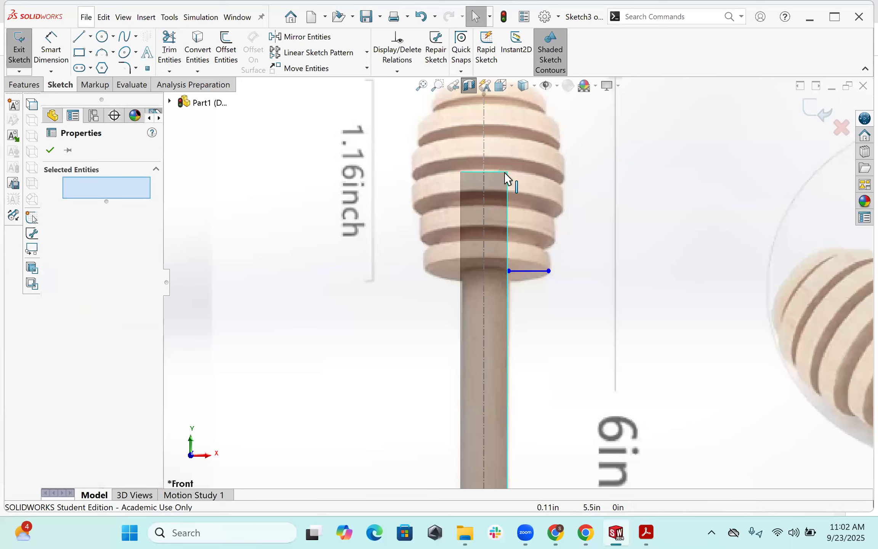
left_click(225, 52)
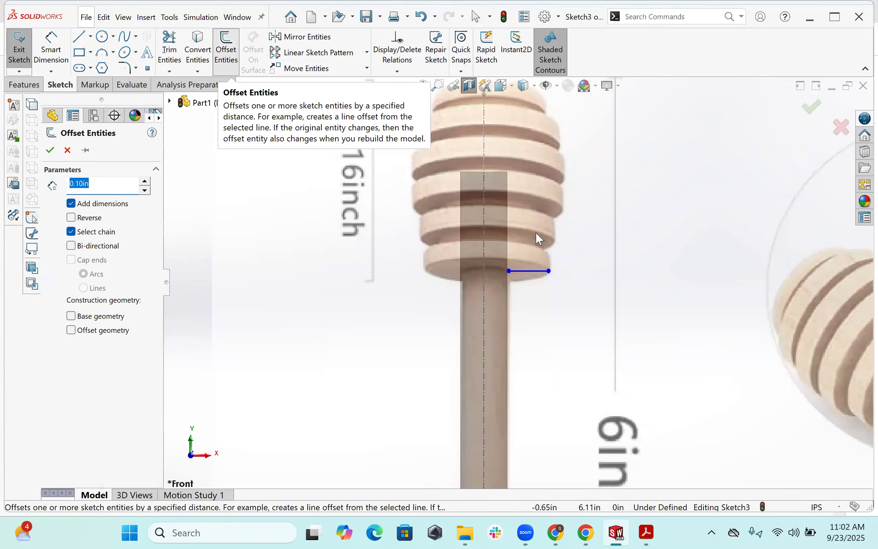
middle_click_drag(415, 299, 619, 281, "ctrl")
scroll(656, 271, "up", 3)
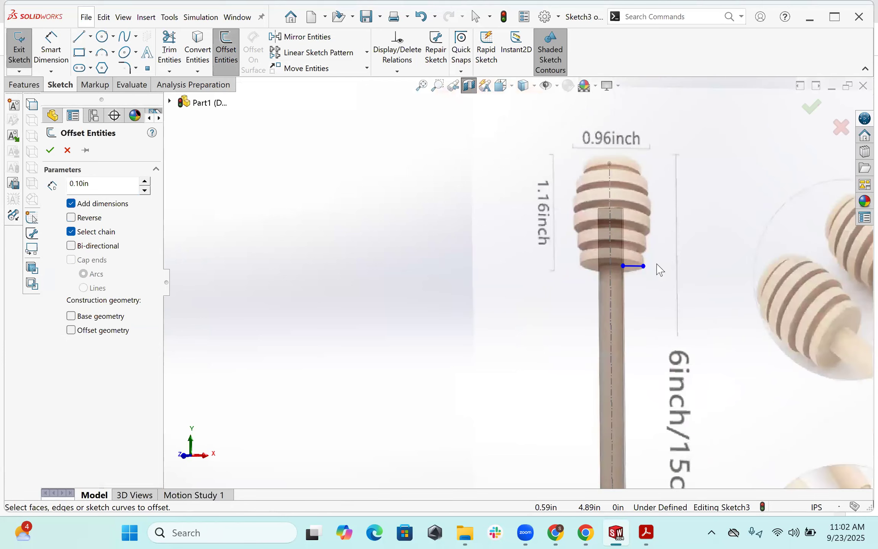
key("ctrl+8")
scroll(392, 275, "up", 5)
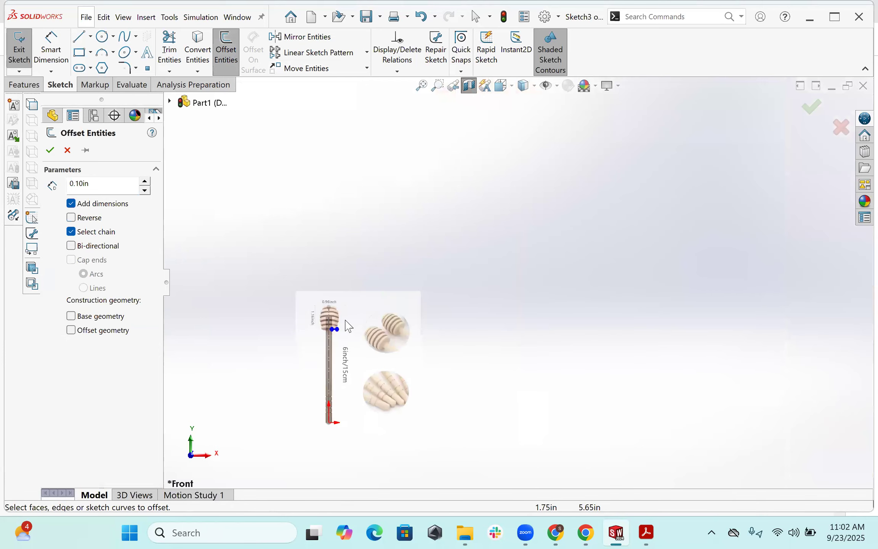
scroll(433, 286, "down", 4)
scroll(376, 278, "down", 5)
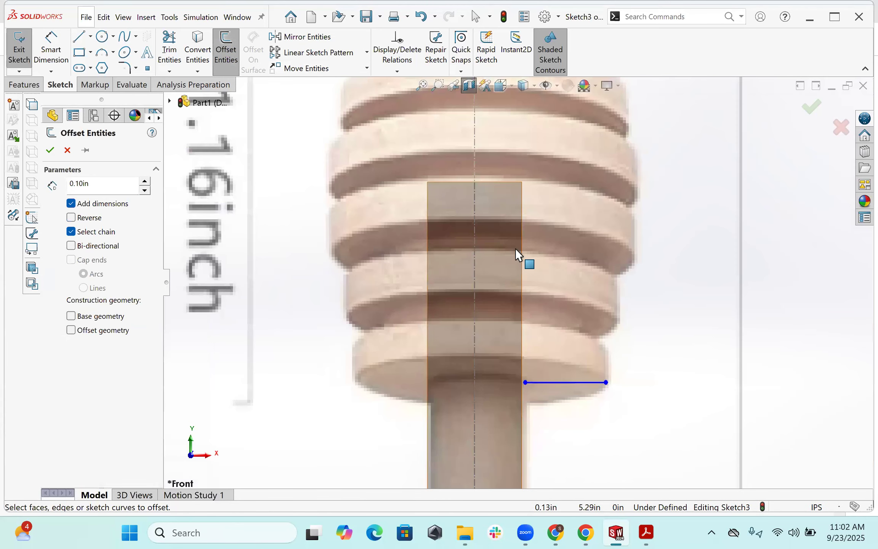
left_click(108, 187)
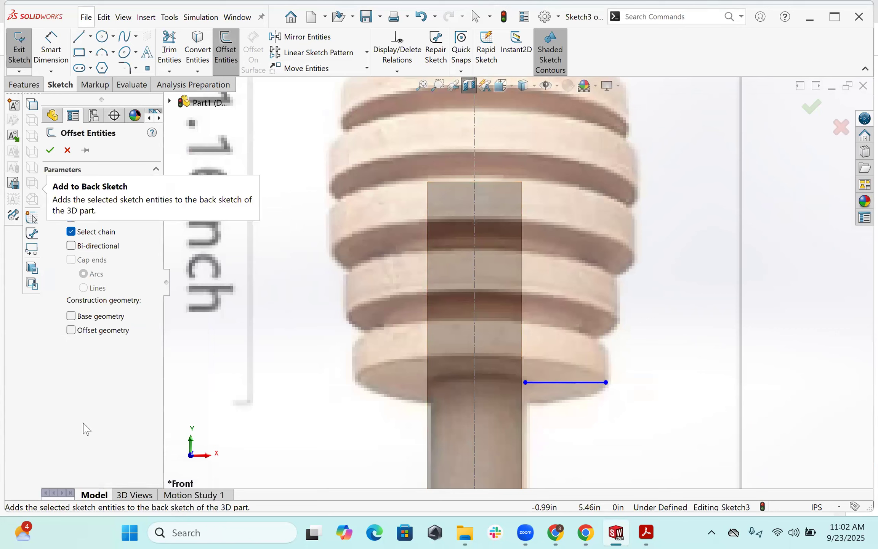
left_click(521, 289)
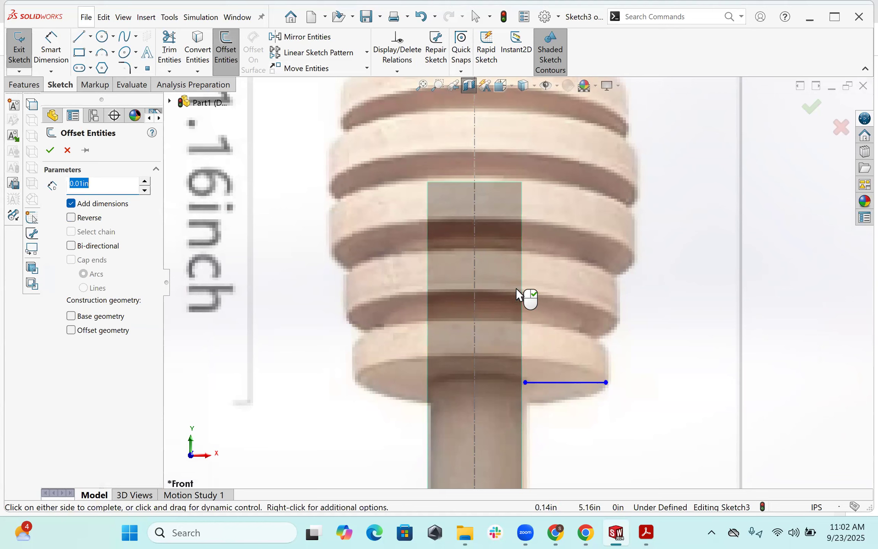
left_click(203, 56)
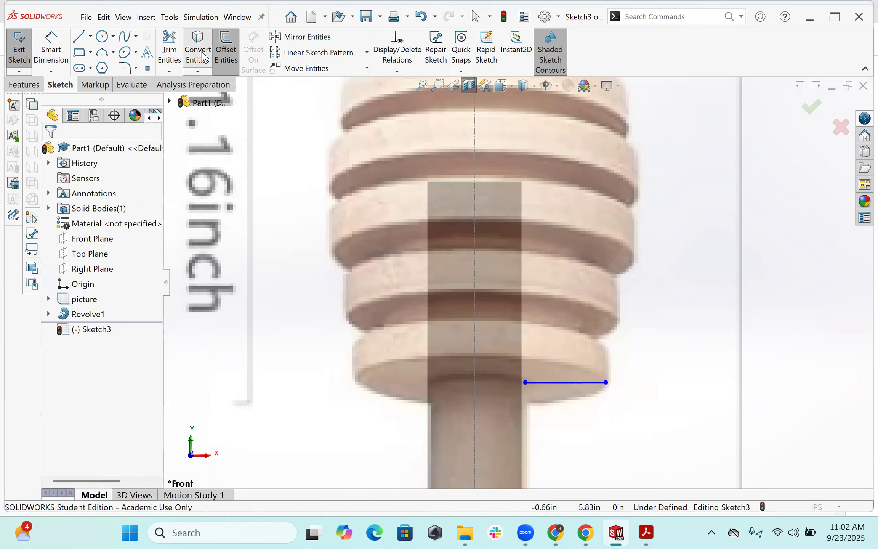
left_click(522, 245)
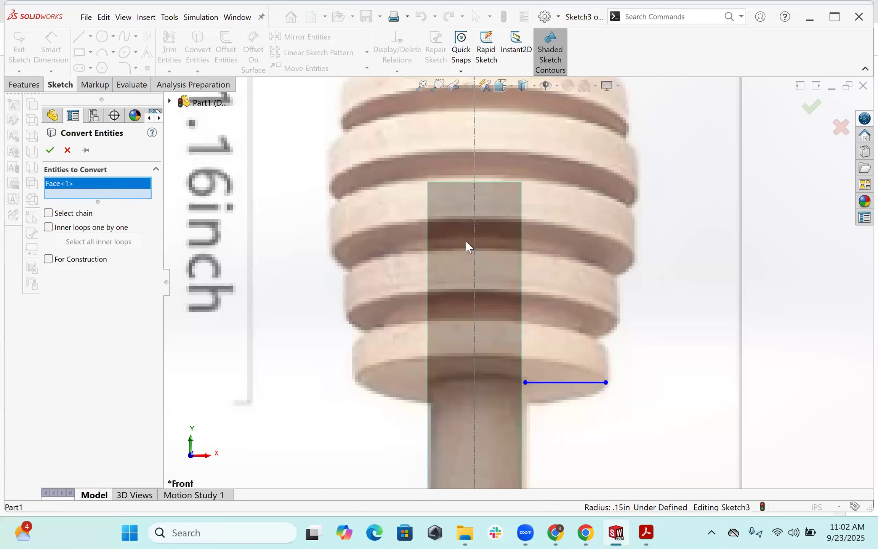
left_click(543, 203)
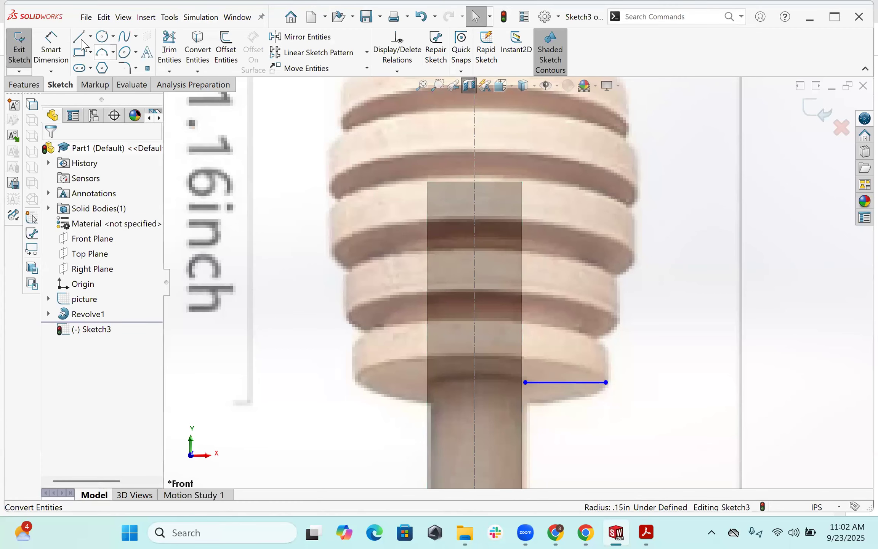
Sketch a vertical line about 0.64 in up from the bottom line's inner end, then a horizontal line about 0.16 in to the centerline.
left_click(80, 37)
left_click(525, 382)
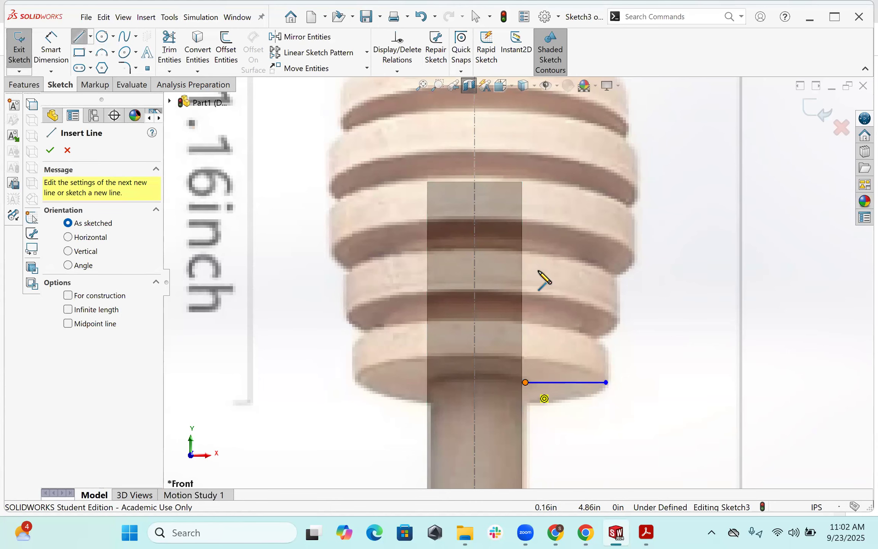
left_click(525, 177)
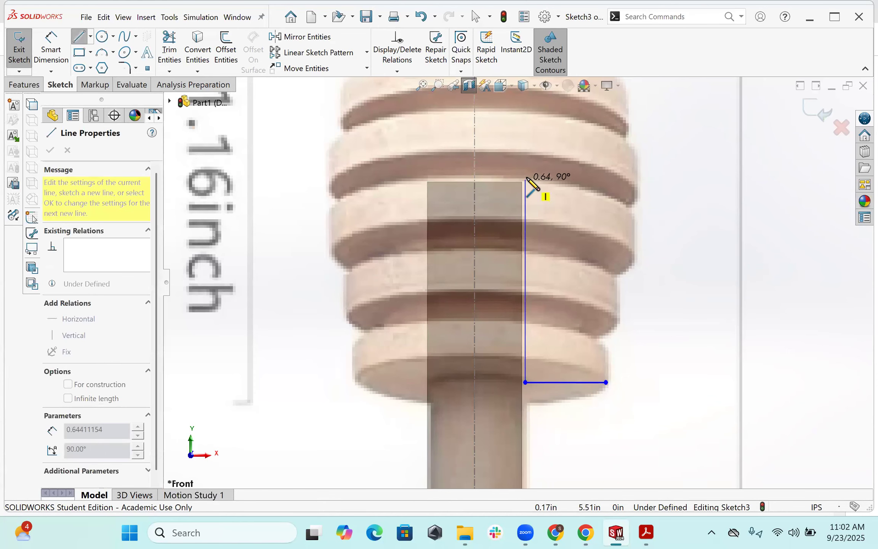
left_click(474, 178)
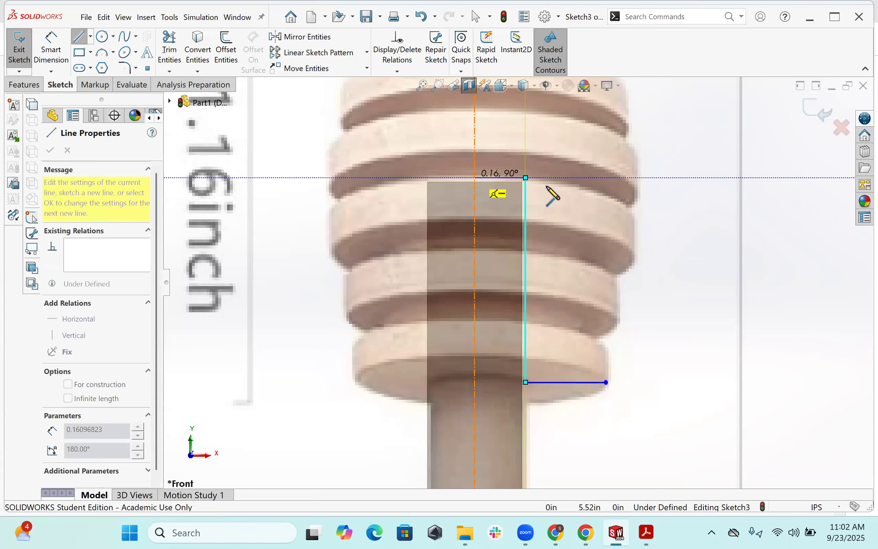
Continue the profile up the centerline to near the head's top and add a horizontal line about 0.42 in long outward.
scroll(533, 190, "up", 3)
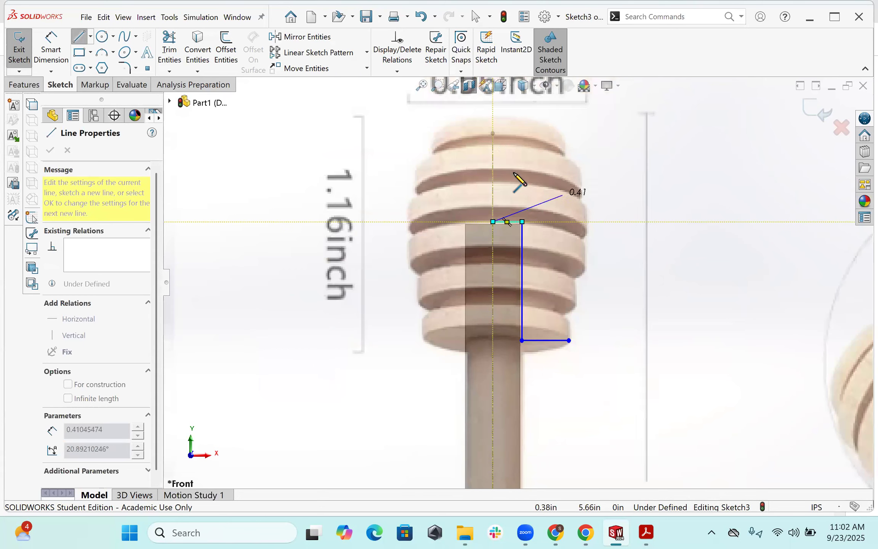
left_click(492, 129)
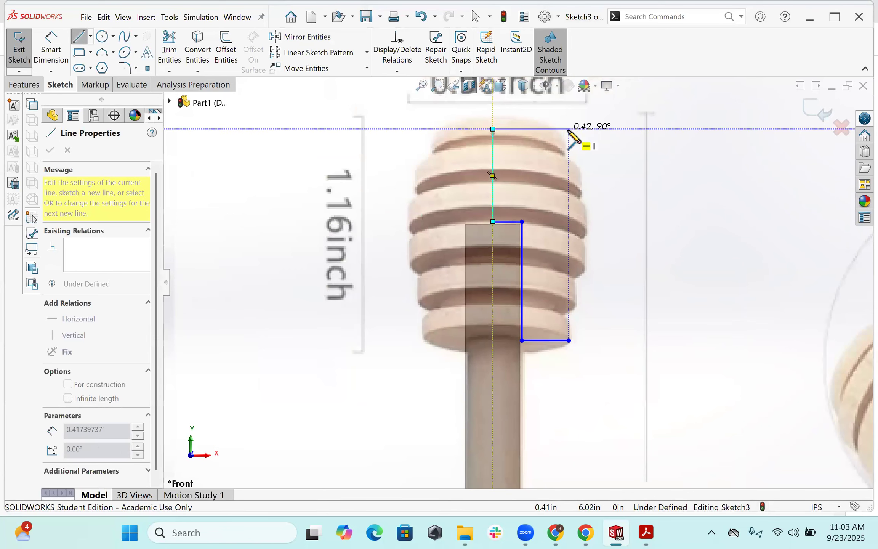
double_click(569, 129)
key("Escape")
Move the top line's outer endpoint to the edge of the uppermost disc, at about X 0.39 in and Y 5.95 in.
scroll(574, 174, "down", 3)
mouse_move(531, 155)
left_mouse_down()
mouse_move(528, 181)
mouse_move(559, 186)
left_mouse_up()
left_click(562, 187)
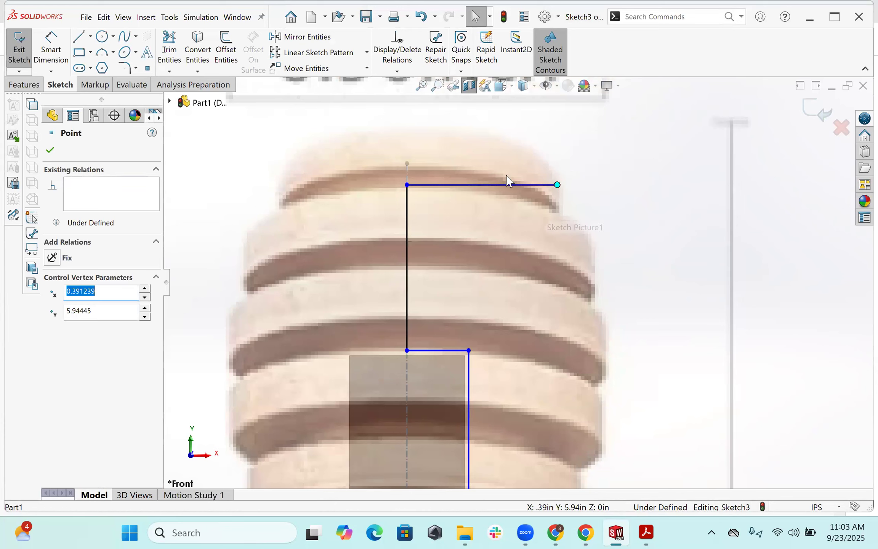
left_click_drag(557, 185, 558, 186)
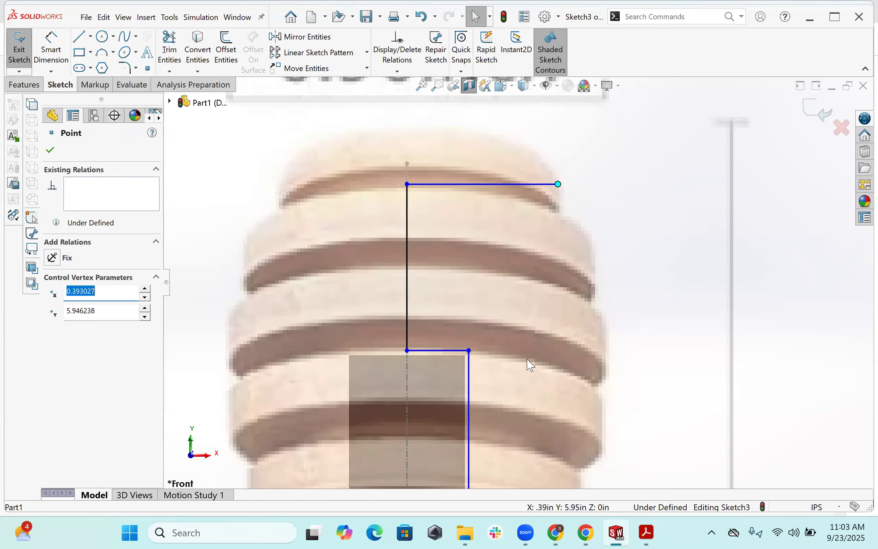
Dimension the gap between the handle's top edge and the short horizontal line above it as 0.01 in.
scroll(485, 364, "up", 3)
scroll(496, 244, "down", 3)
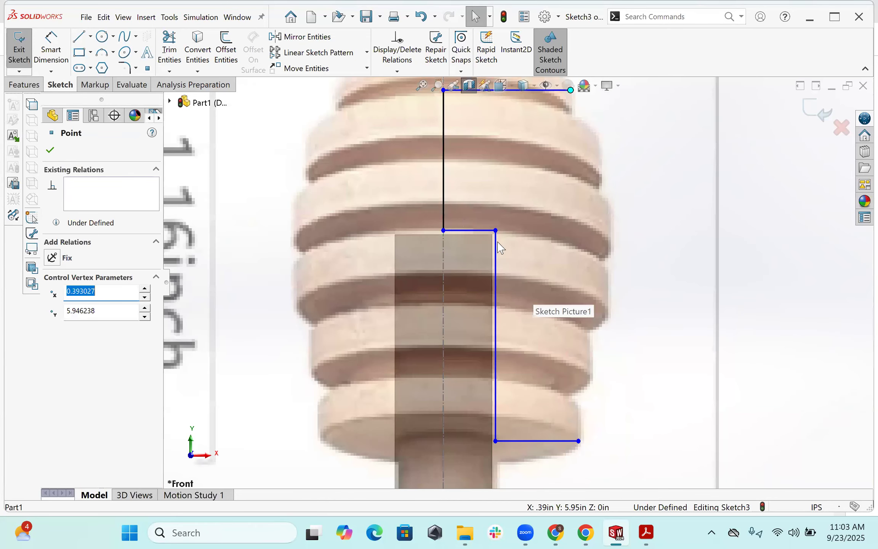
left_click(51, 45)
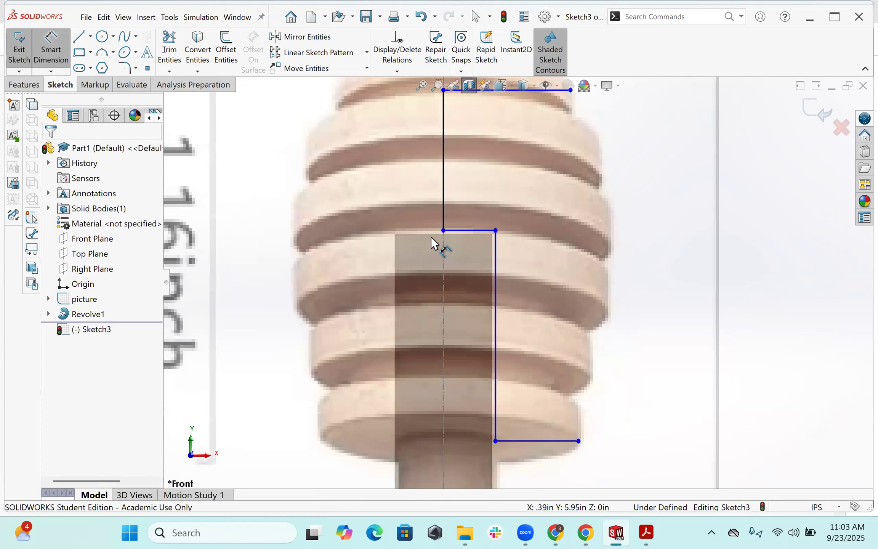
left_click(461, 230)
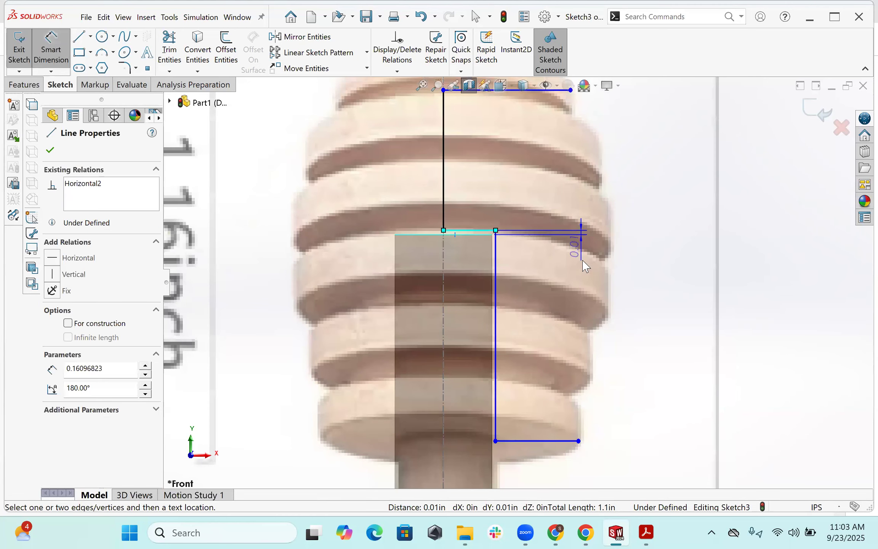
left_click(568, 237)
type(".01")
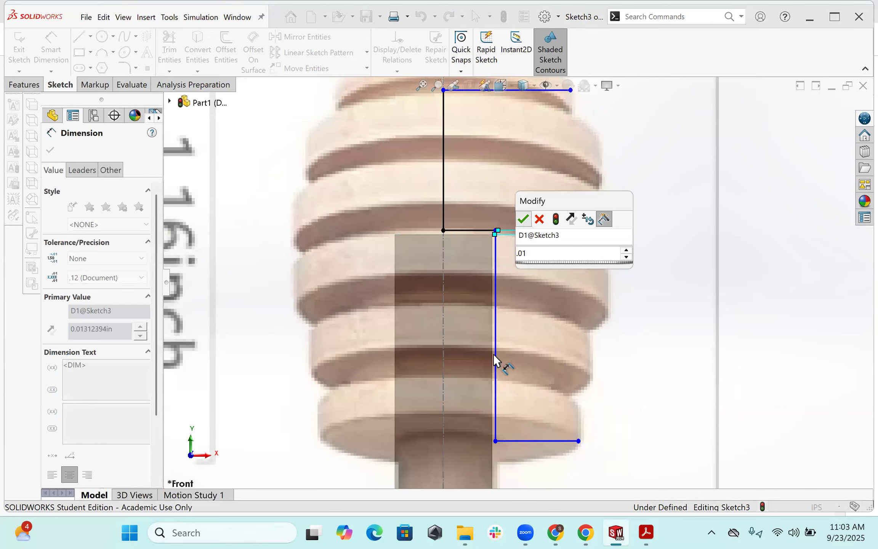
key("Return")
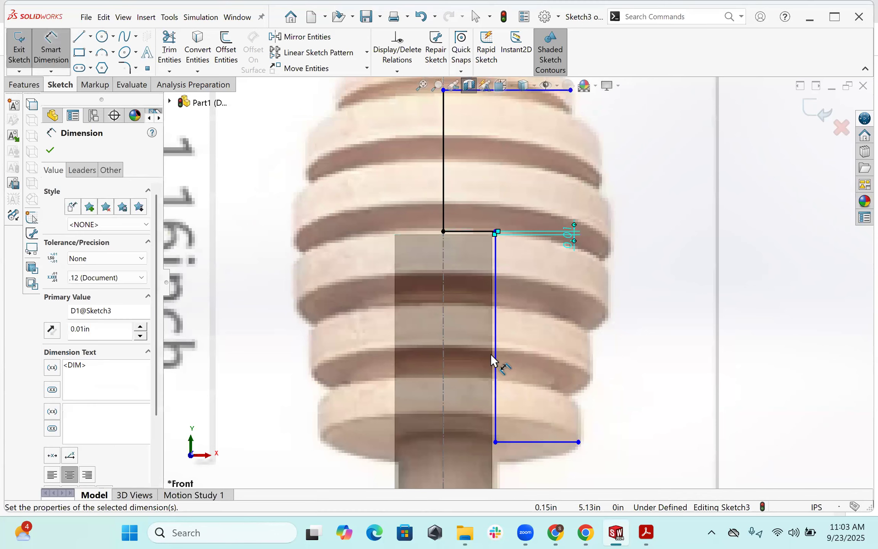
left_click(495, 354)
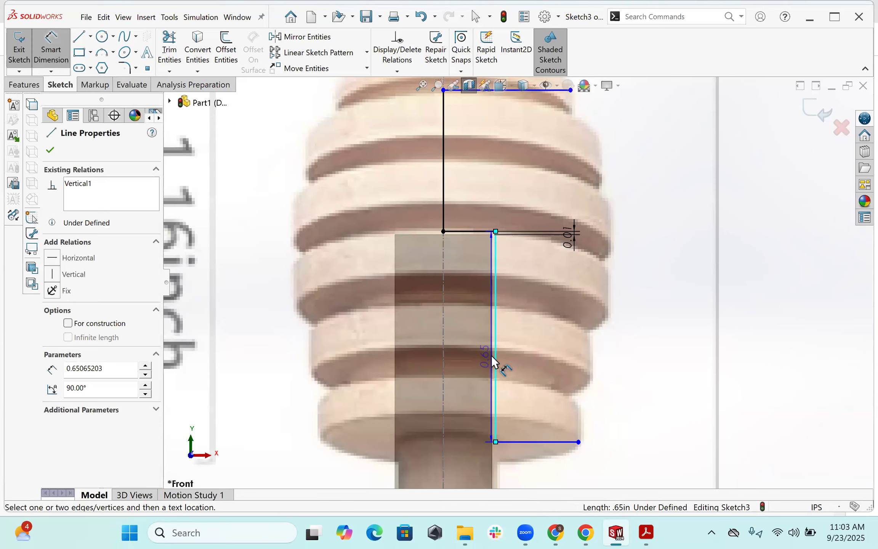
left_click(515, 361)
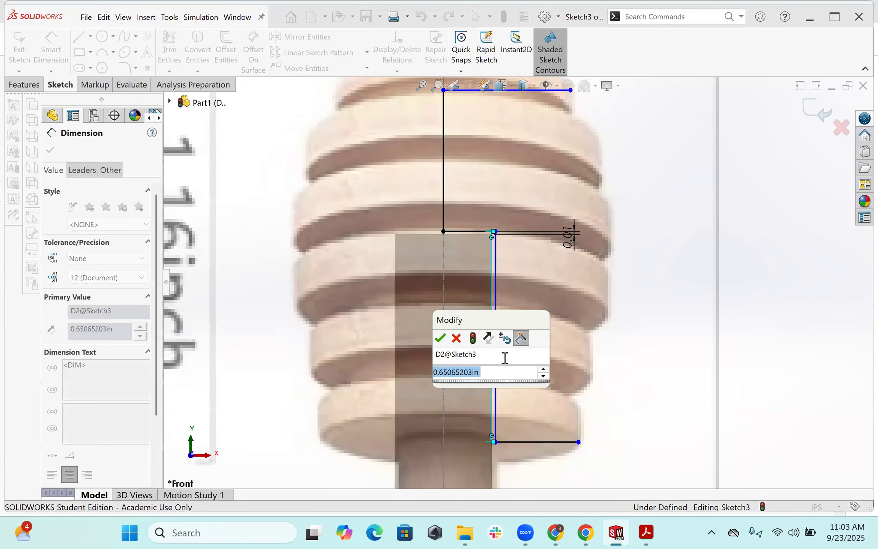
left_click(456, 338)
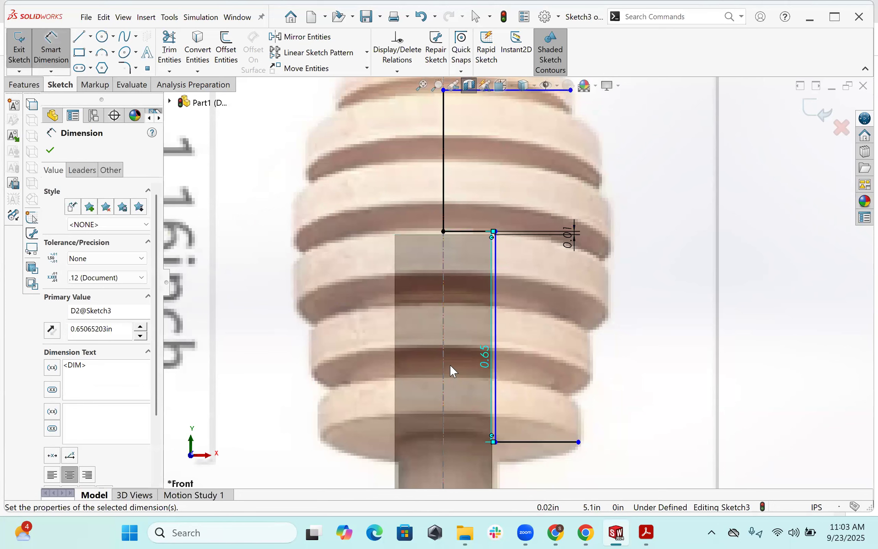
key("Escape")
key("ctrl+z")
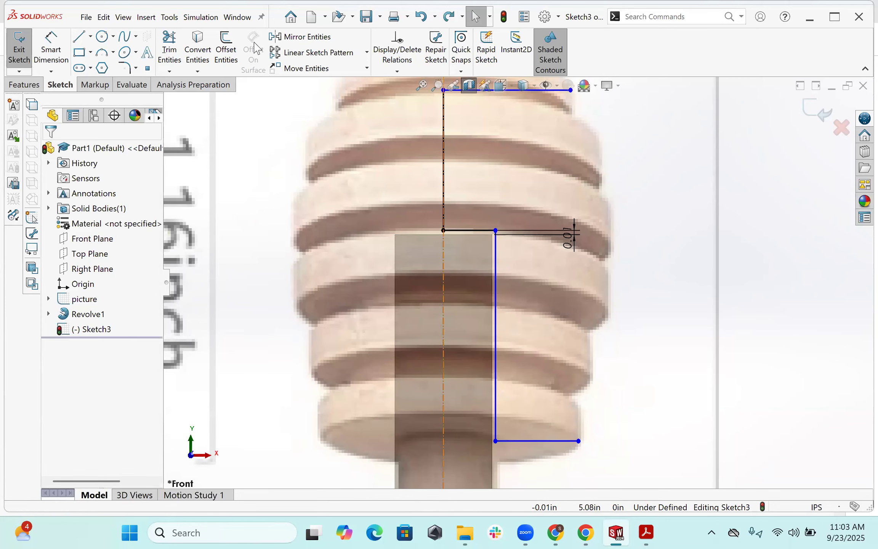
Dimension the distance from the centerline to the vertical line beside the handle as 0.16 in.
left_click(49, 46)
left_click(495, 344)
left_click(464, 347)
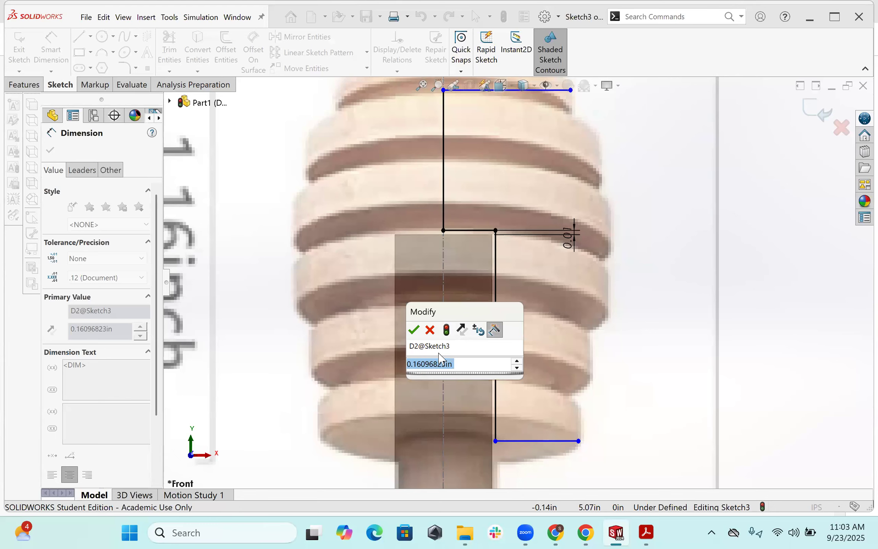
type(".16")
key("Return")
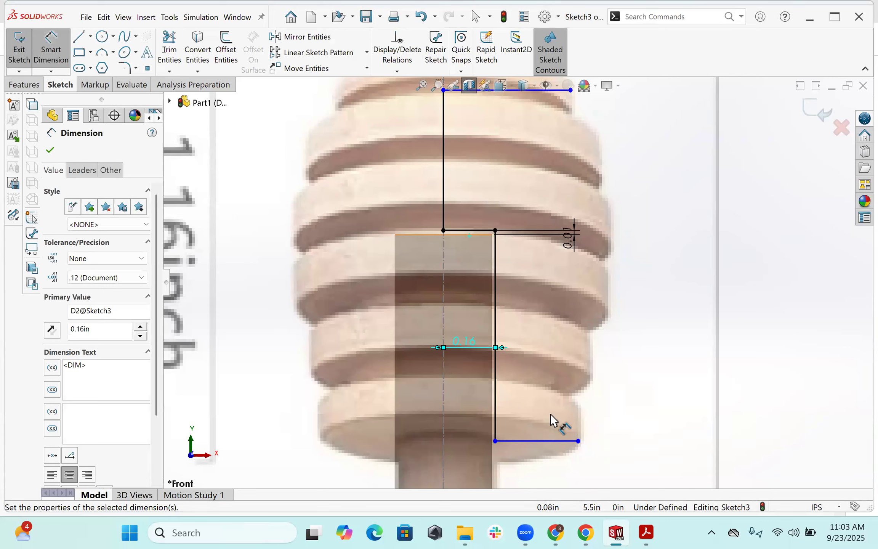
left_click(535, 440)
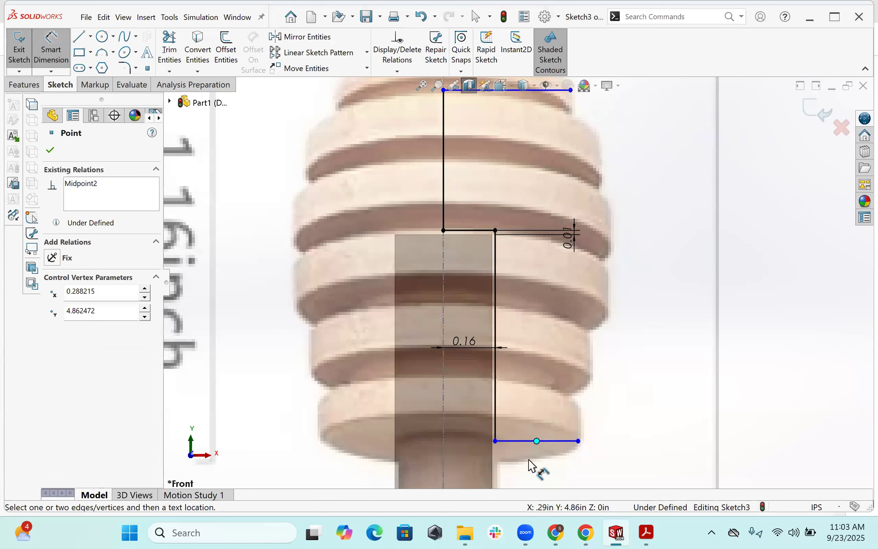
key("Escape")
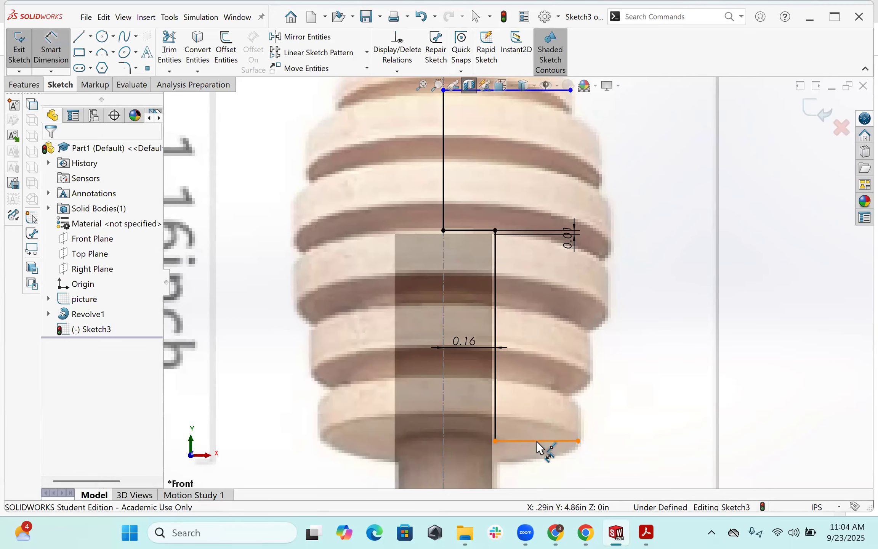
left_click(535, 441)
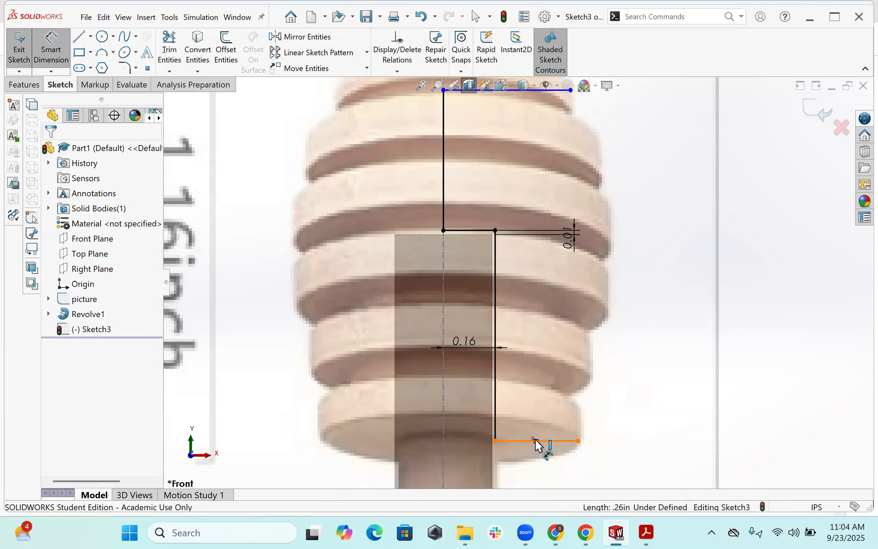
left_click(535, 441)
key("Escape")
Dimension the length of the short horizontal line at the head's lower edge as 0.25 in.
left_click(517, 441)
left_click(540, 468)
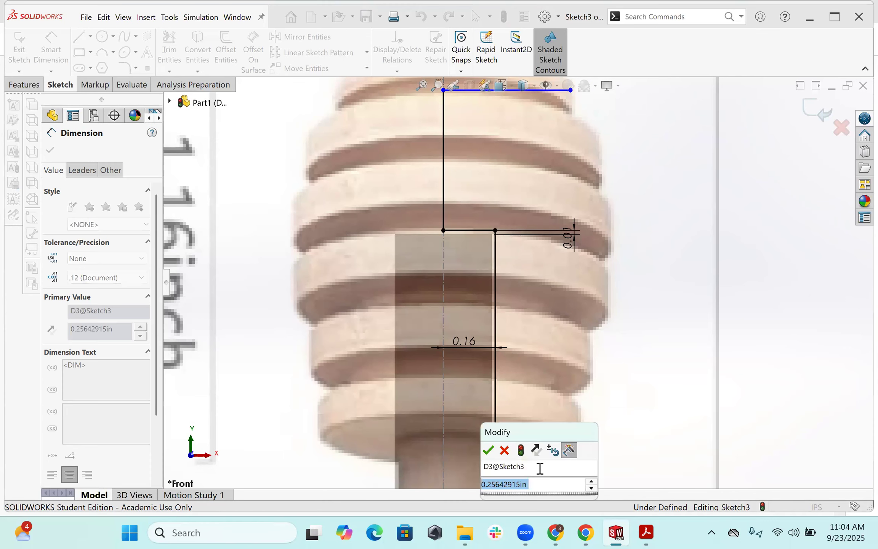
type(".")
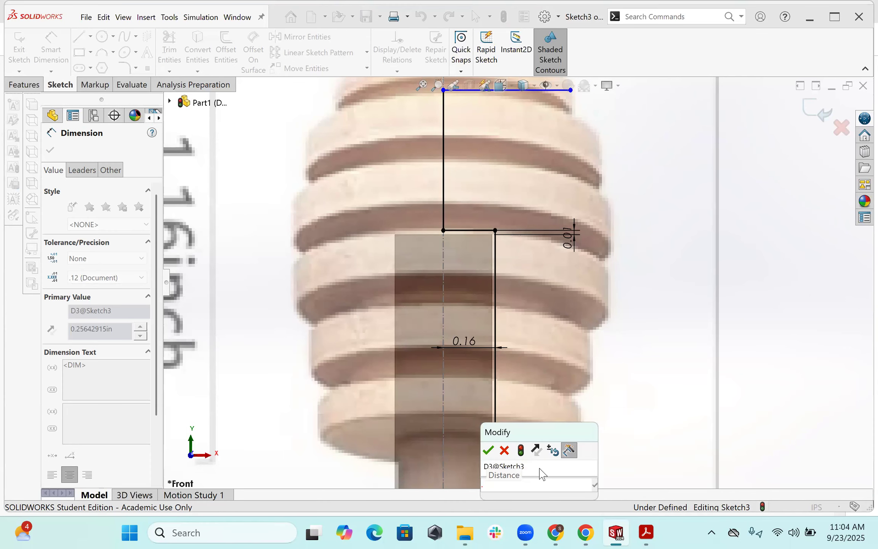
type("25")
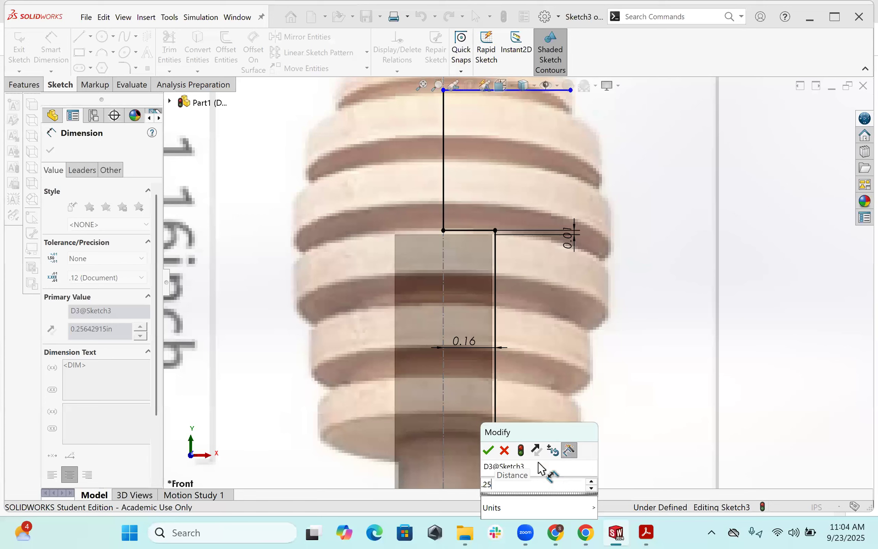
key("Return")
Dimension the length of the horizontal line near the head's top as 0.4 in and leave the dimension command.
scroll(553, 289, "up", 3)
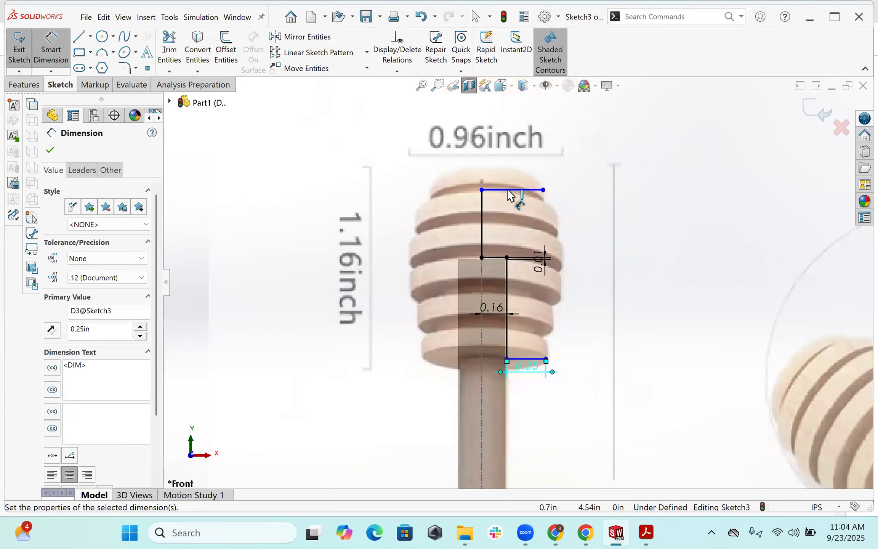
left_click(519, 188)
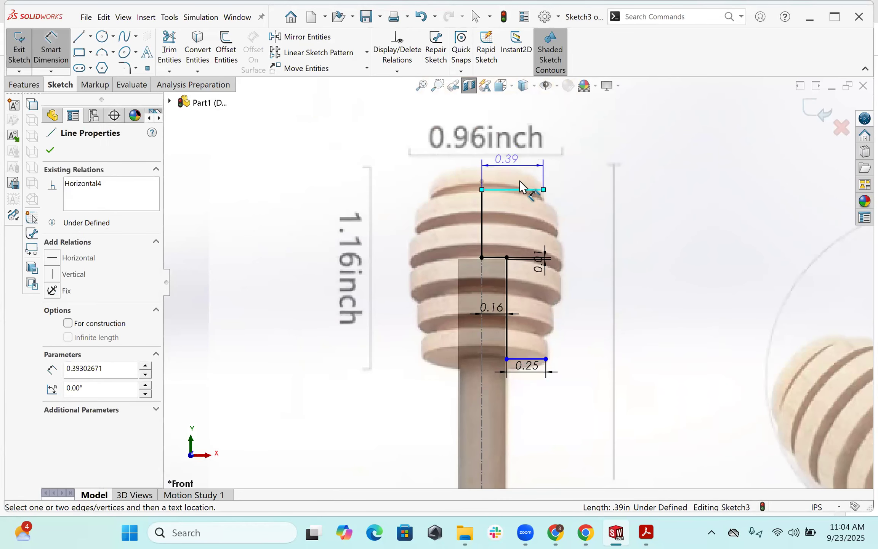
left_click(525, 189)
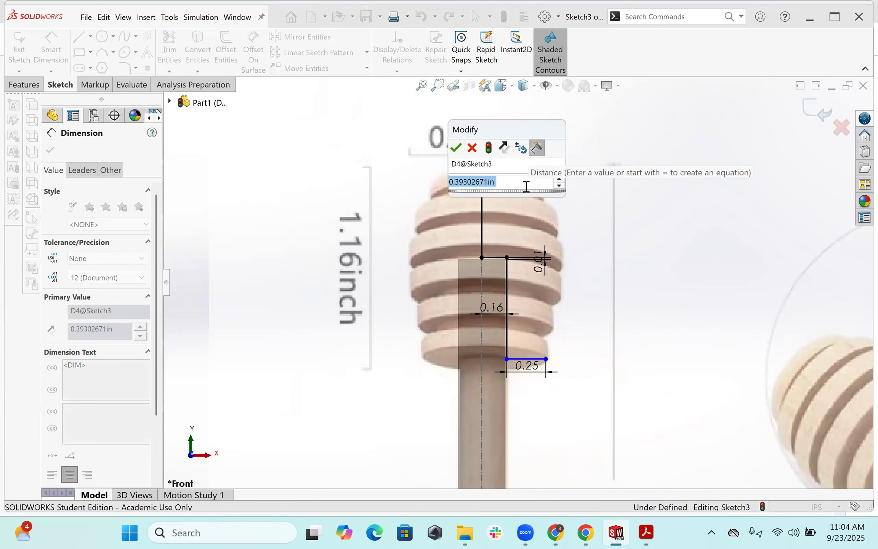
type(".4")
key("Return")
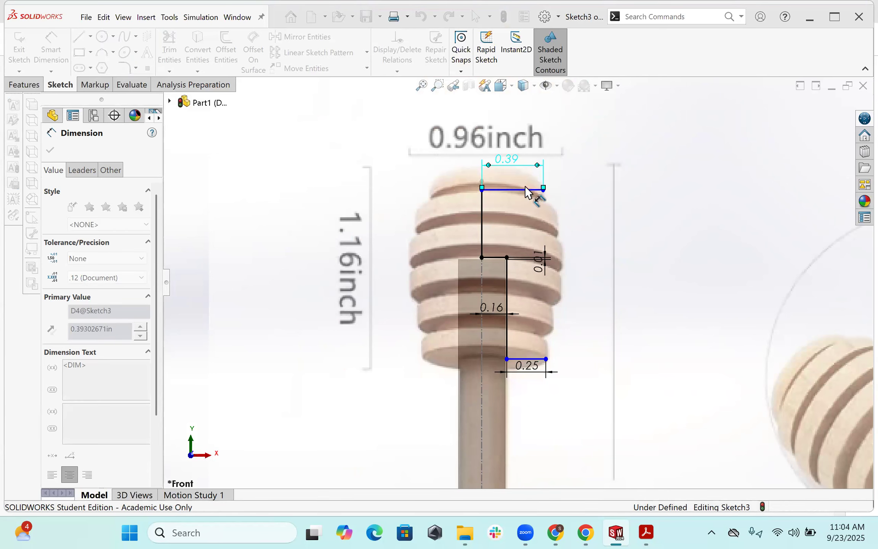
key("Escape")
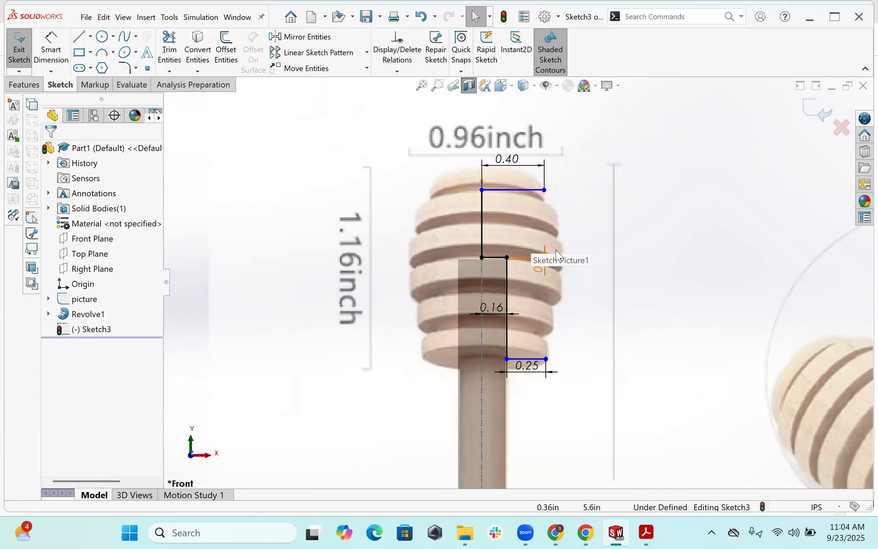
Open the choice of sketch arc types to continue the head's profile.
scroll(558, 254, "up", 1)
scroll(648, 272, "up", 3)
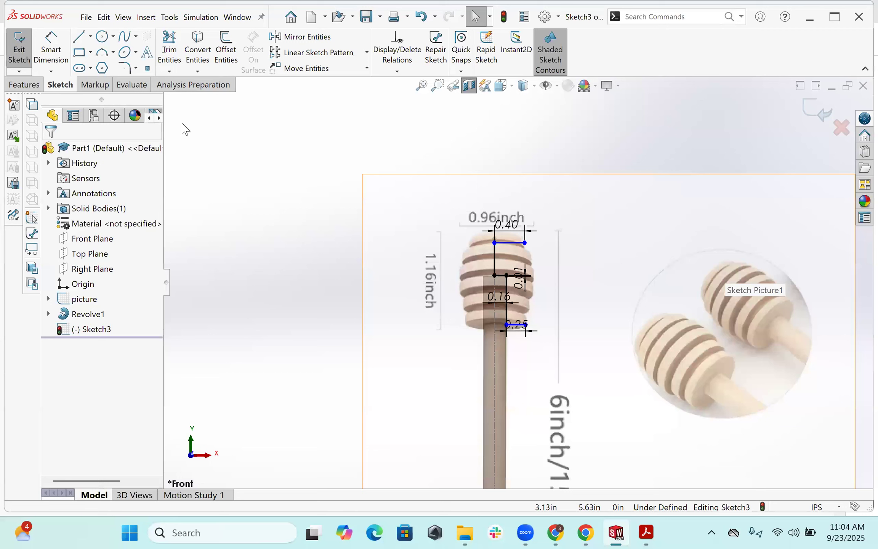
left_click(113, 54)
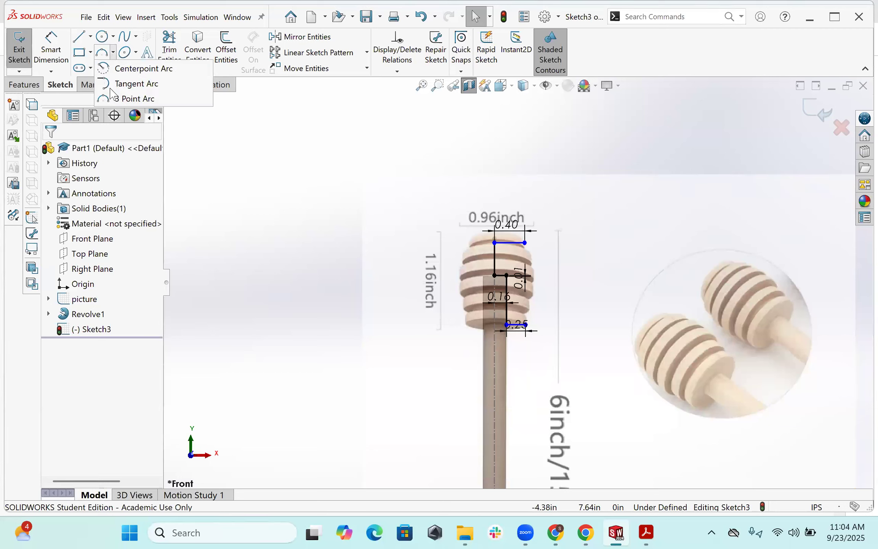